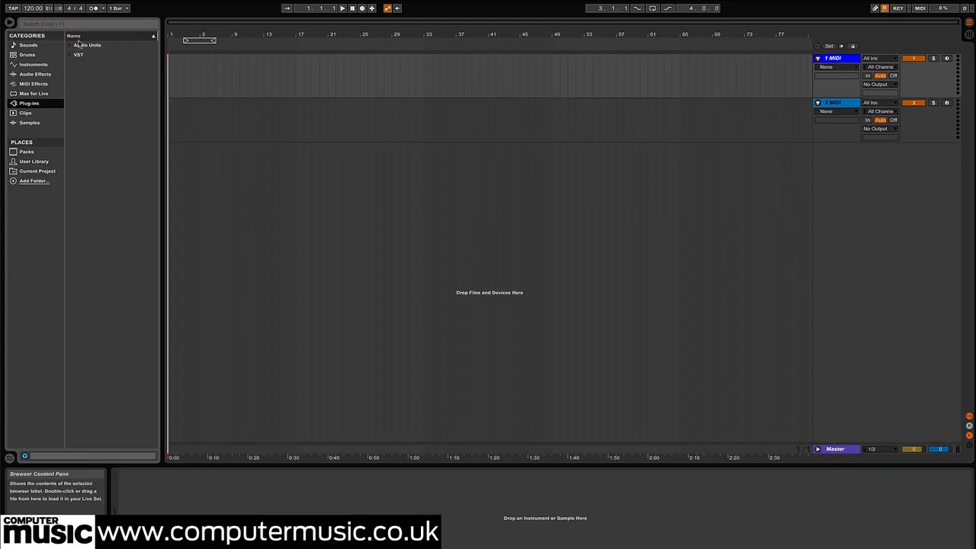
Load the XLN Audio Addictive Drums 2 Audio Unit onto the first MIDI track
left_click(71, 45)
left_click(79, 211)
left_click_drag(115, 220, 212, 128)
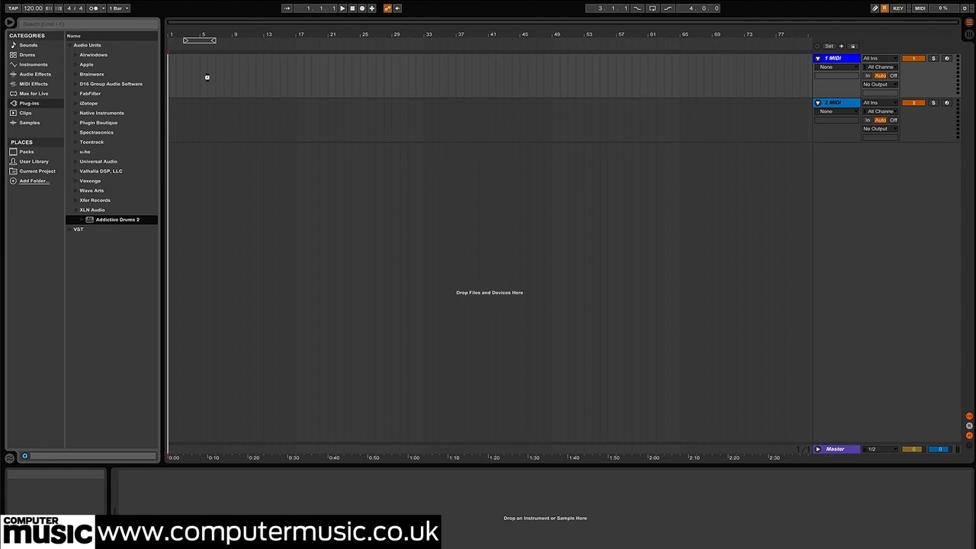
left_click_drag(206, 77, 207, 79)
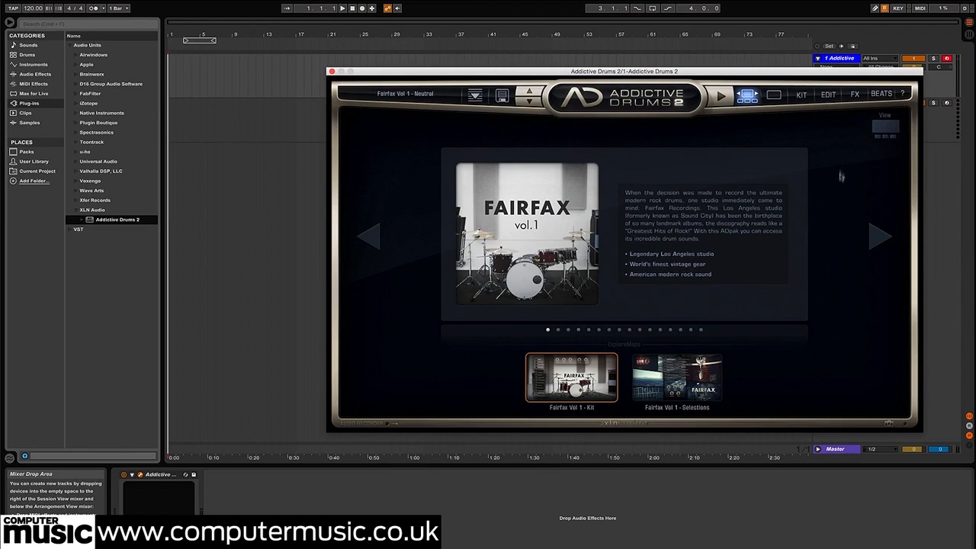
Browse the kit gallery as a grid, load Fairfax Vol 1 - Kit and audition its Neutral preset
left_click(885, 128)
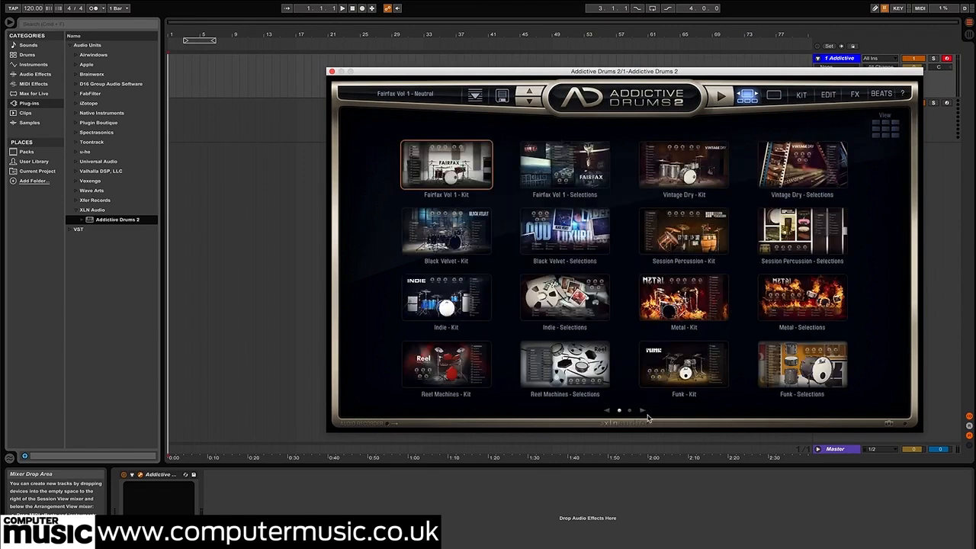
left_click(793, 370)
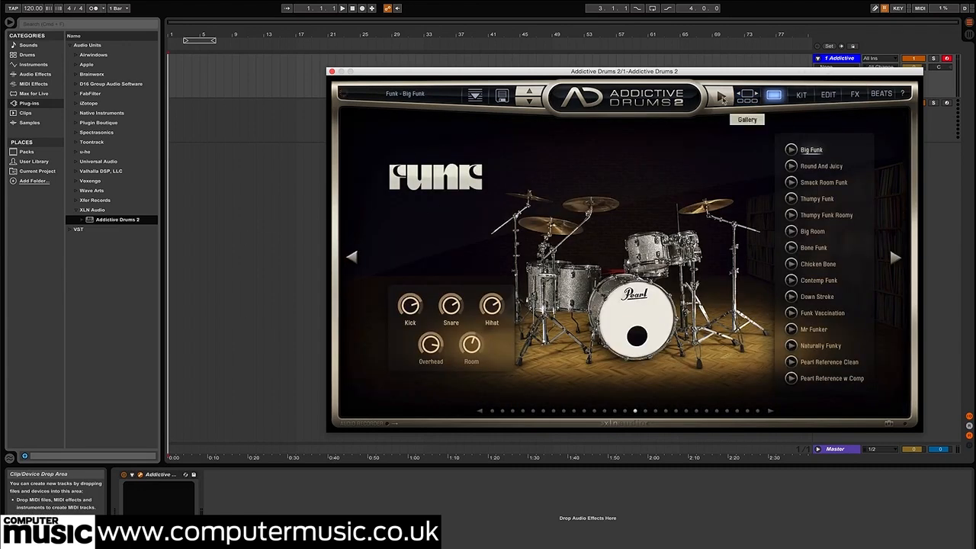
left_click(753, 99)
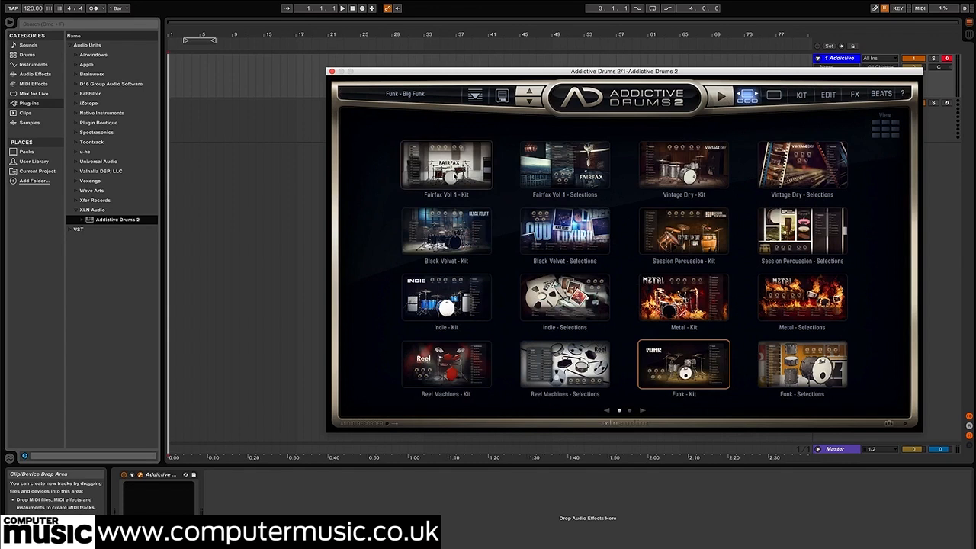
left_click(442, 170)
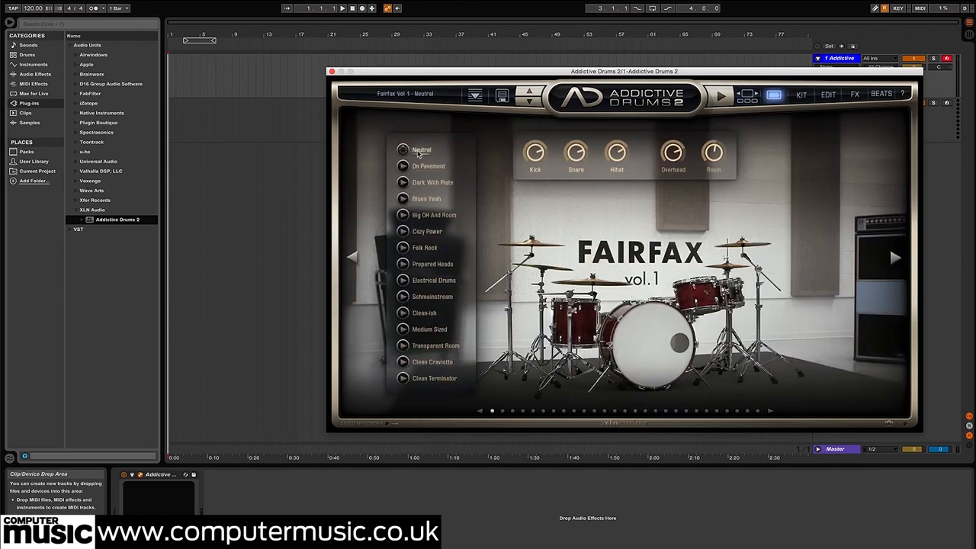
left_click(403, 149)
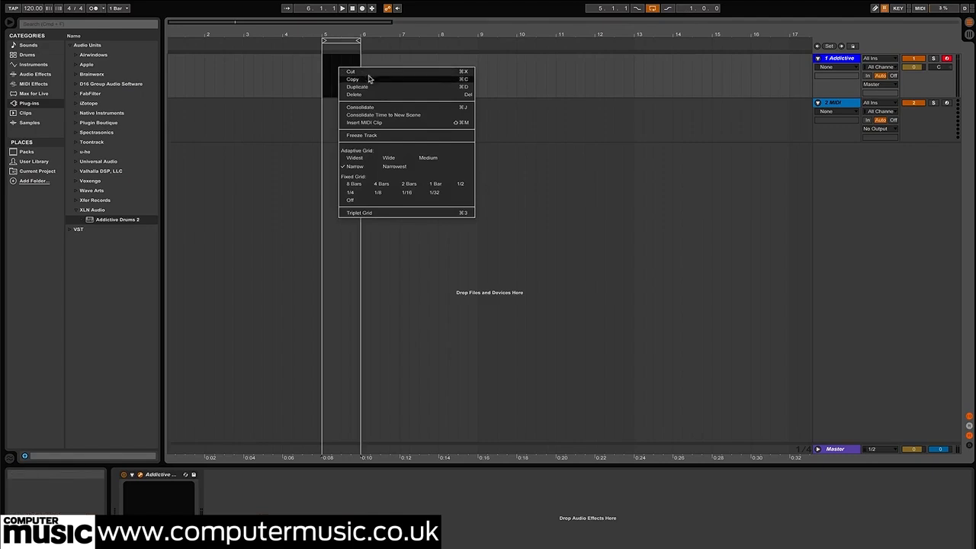
Insert a one-bar MIDI clip at bar 5 of the Addictive Drums track and open its notes for editing
left_click(383, 122)
double_click(339, 63)
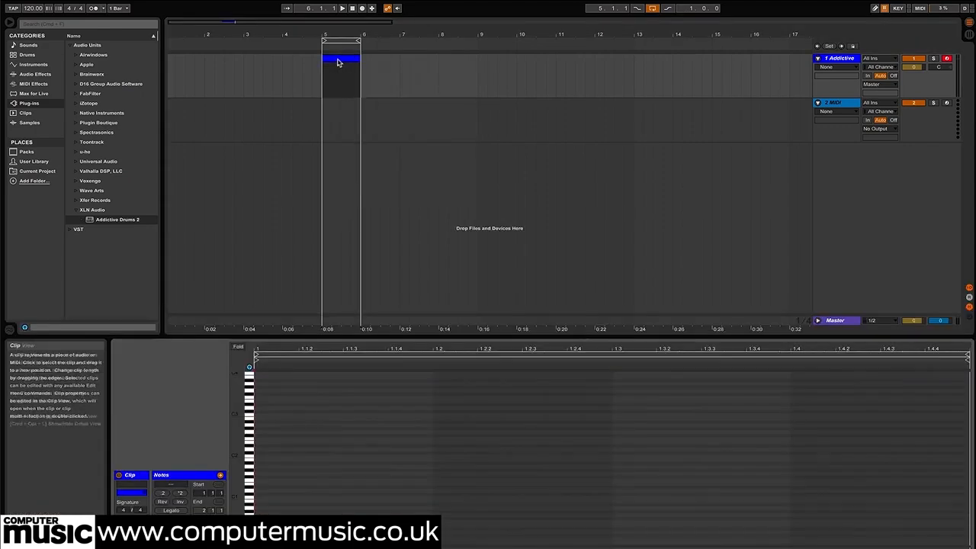
right_click(344, 427)
left_click(416, 392)
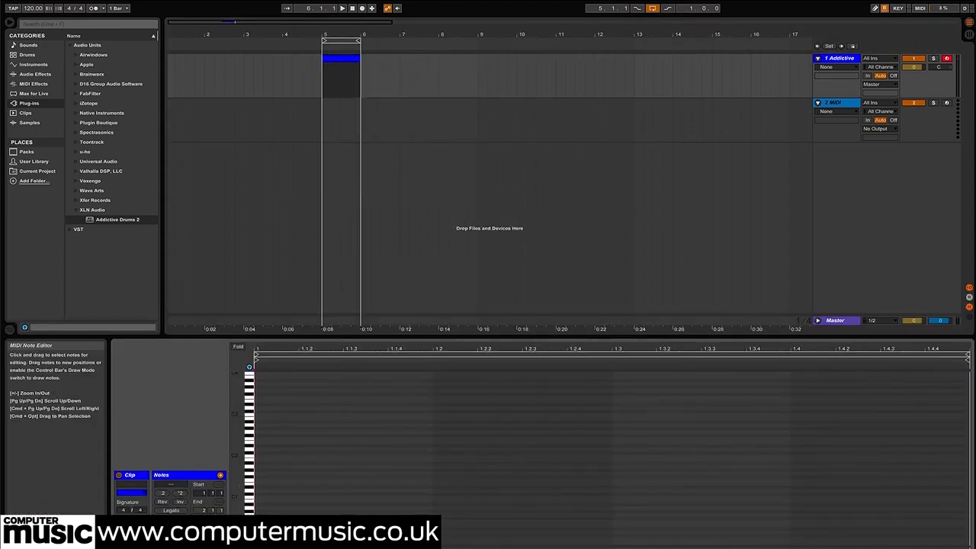
Program C1 kick notes at 1.1 and 1.3.3 and D1 snare notes at 1.2 and 1.4 in the clip
left_click_drag(236, 460, 266, 505)
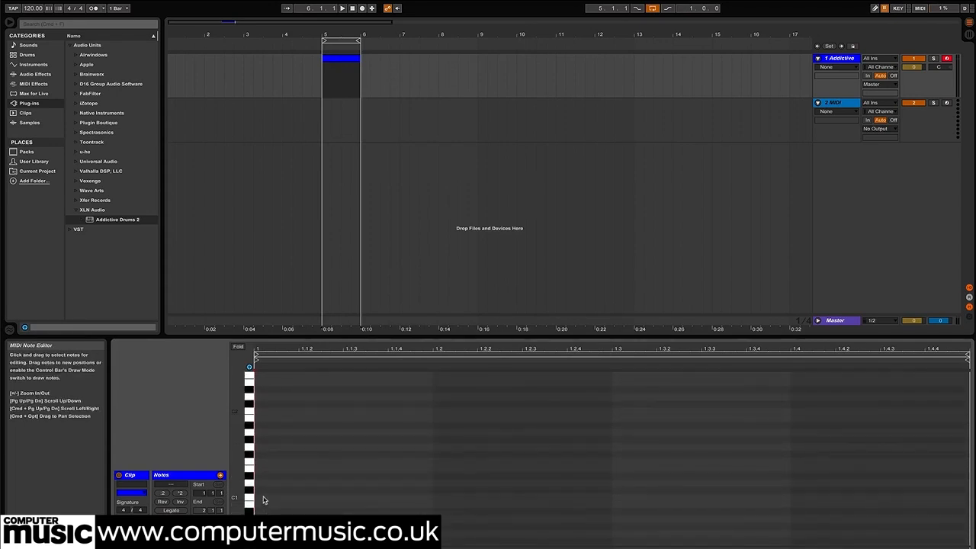
double_click(263, 498)
double_click(440, 482)
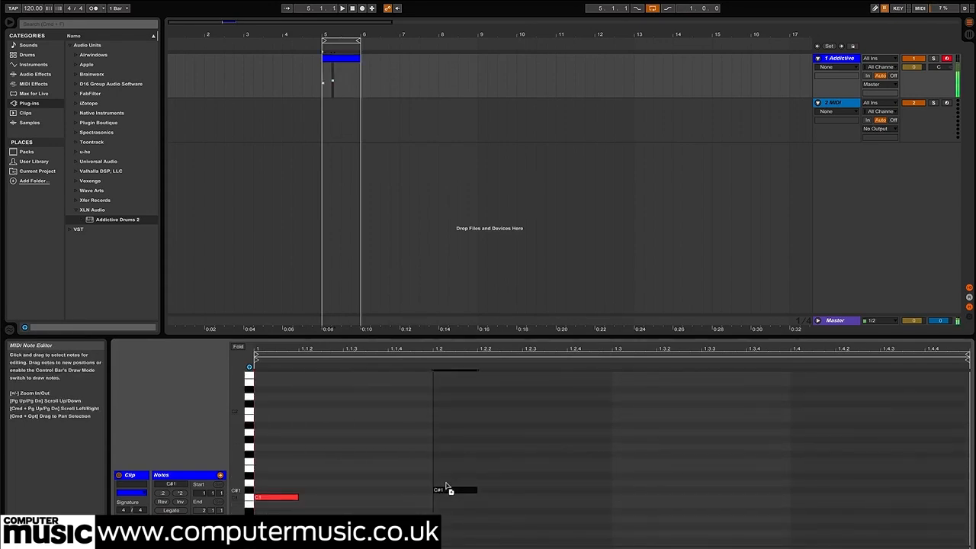
left_click_drag(444, 481, 441, 484)
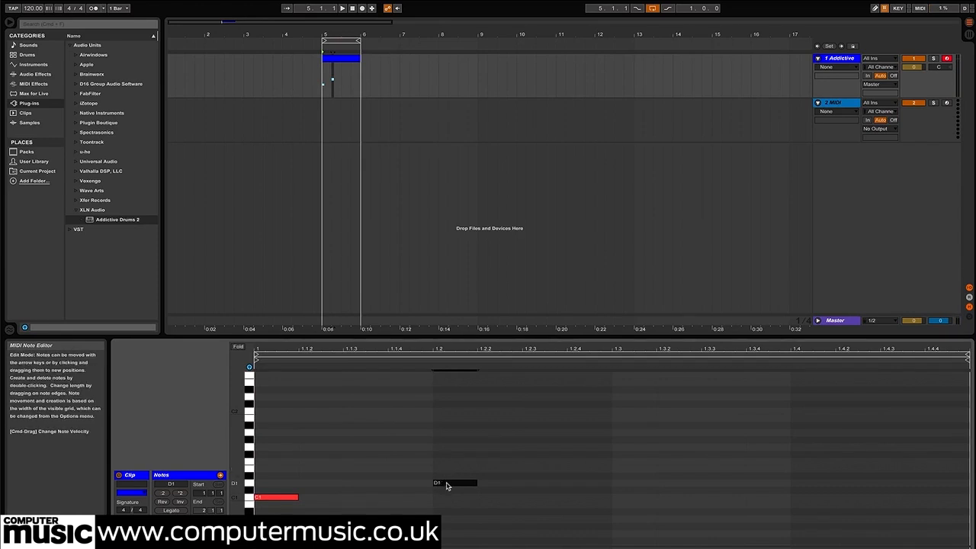
left_click_drag(446, 487, 726, 501)
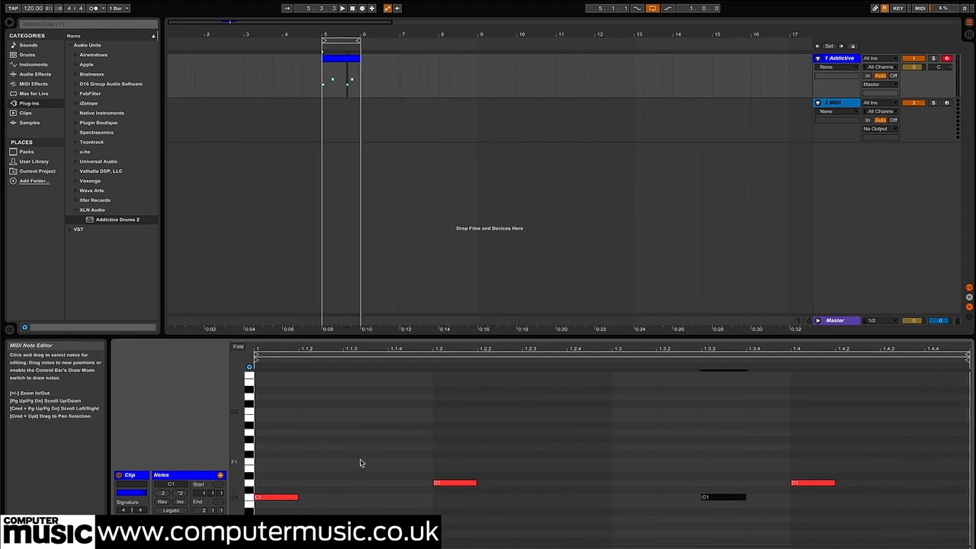
Play the looped beat and set the project tempo to 172 BPM
key("space")
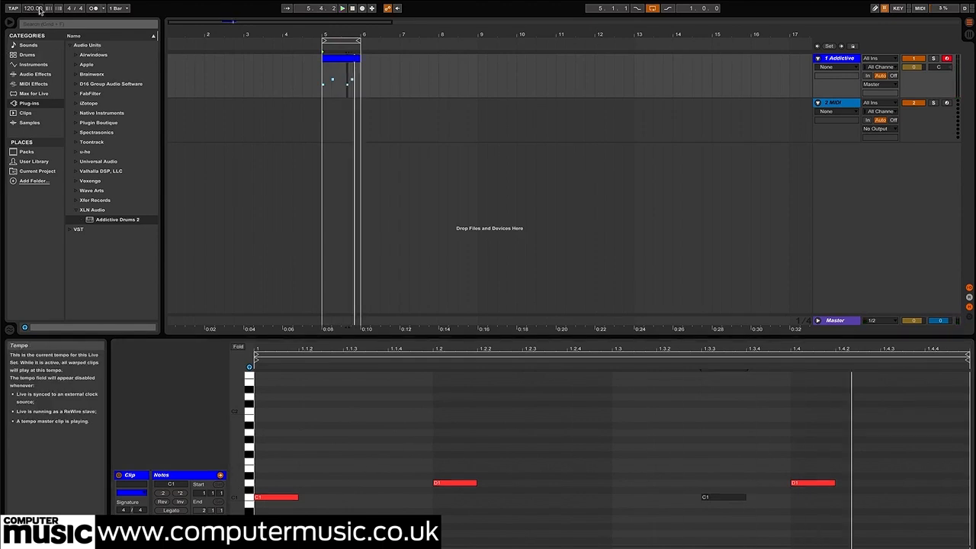
key("Return")
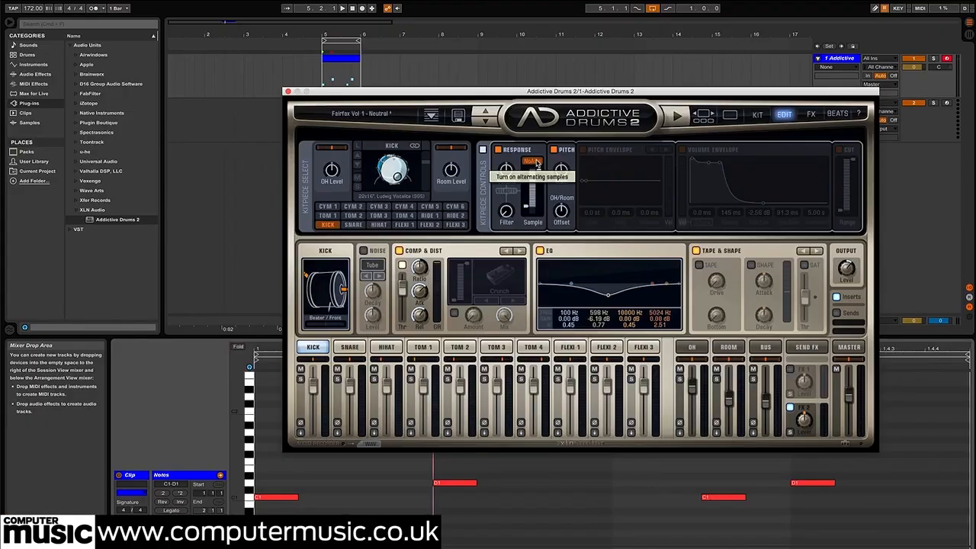
Enable the kick's pitch envelope and shape it to a 24.0 st start and 17.9 ms release while the loop plays
left_click(583, 150)
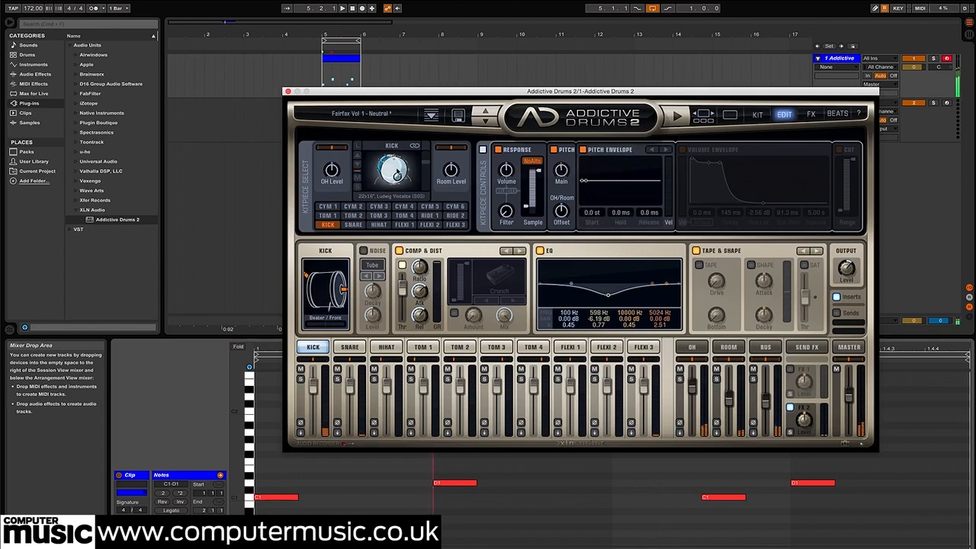
key("space")
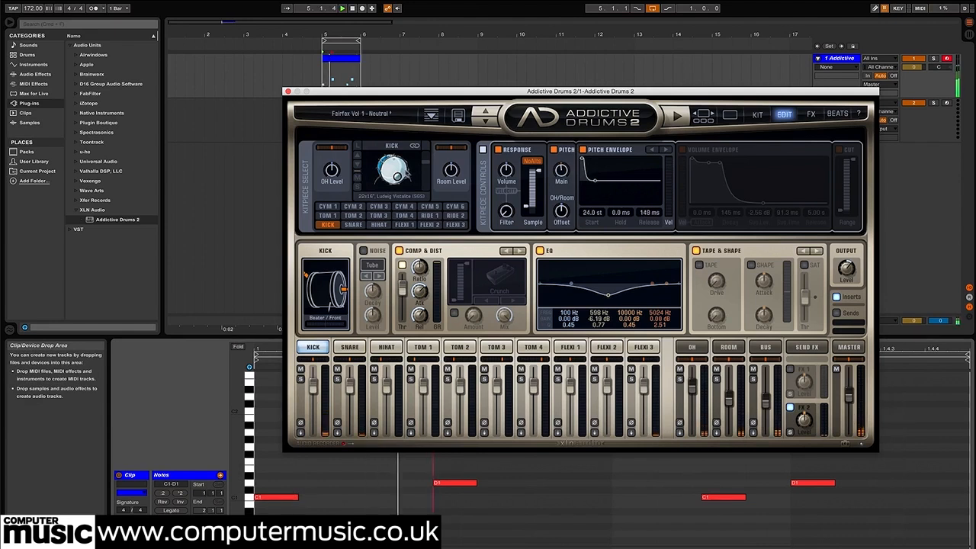
left_click_drag(608, 181, 588, 183)
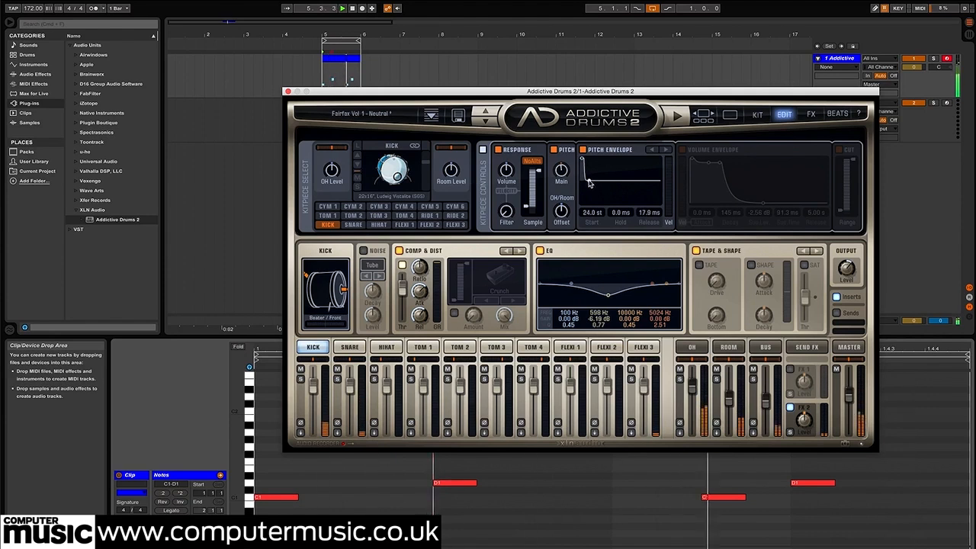
Remove the D1 snare notes from the clip and reshape the kick's pitch envelope to a 20.6 st start and 36.6 ms release
left_click_drag(411, 467, 905, 483)
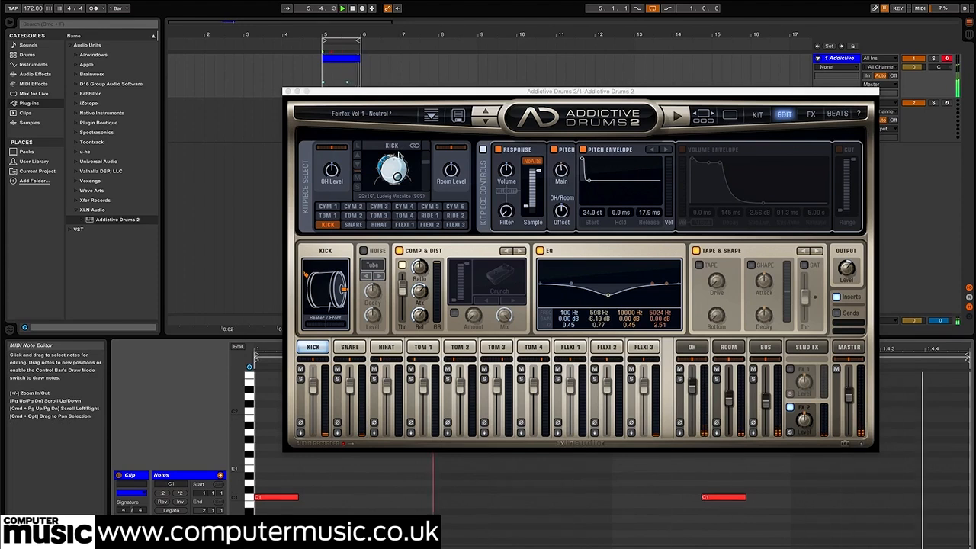
left_click_drag(583, 158, 578, 193)
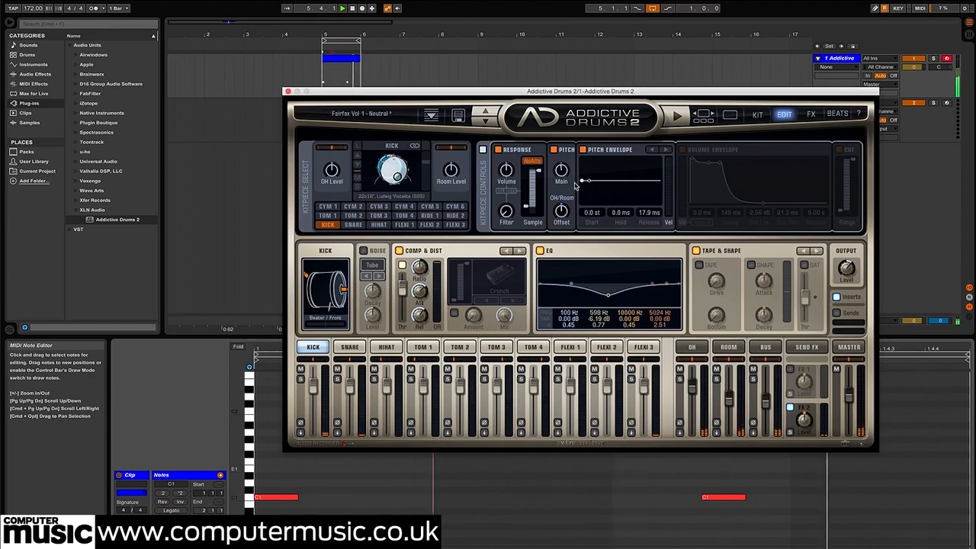
left_click_drag(582, 182, 582, 161)
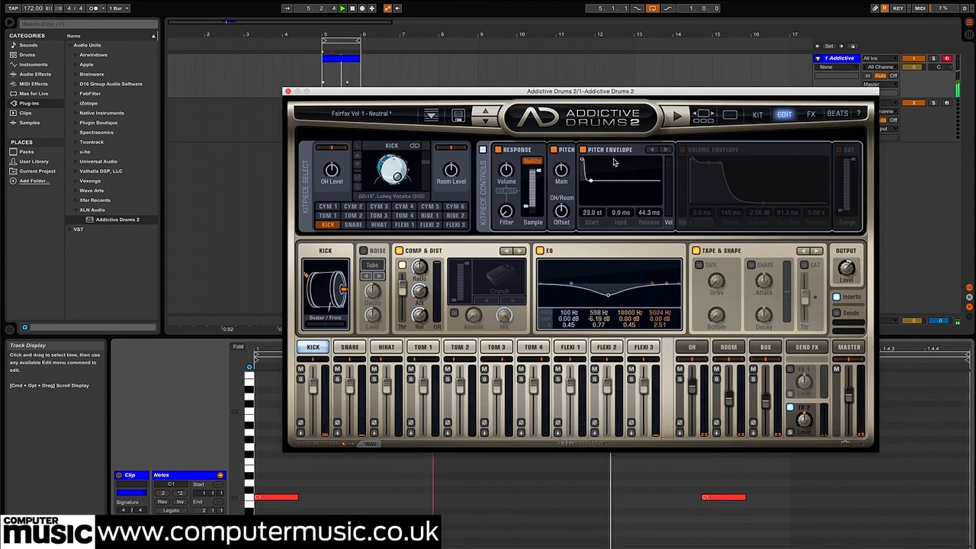
mouse_move(581, 160)
left_mouse_down()
mouse_move(562, 163)
mouse_move(566, 147)
mouse_move(584, 172)
mouse_move(573, 164)
left_mouse_up()
Enable the kick's volume envelope with 0.6 ms decay, 0.00 dB sustain level, 103 ms sustain time and 1.80 s release
left_click(682, 149)
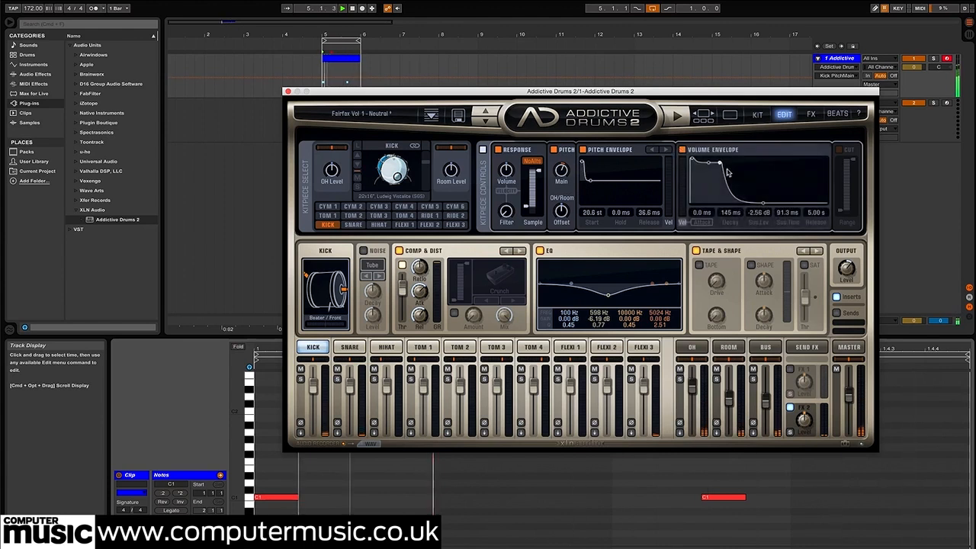
left_click_drag(707, 166, 710, 162)
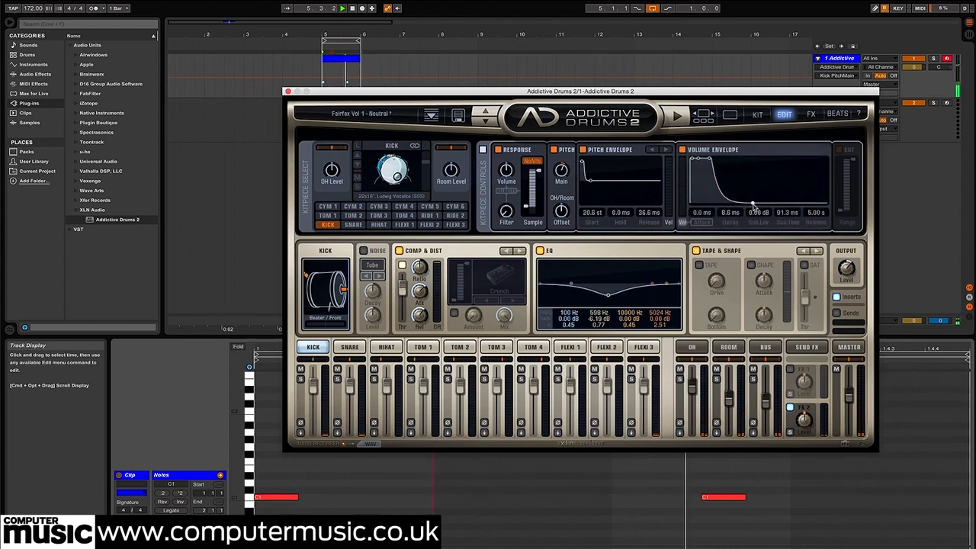
left_click_drag(753, 206, 731, 213)
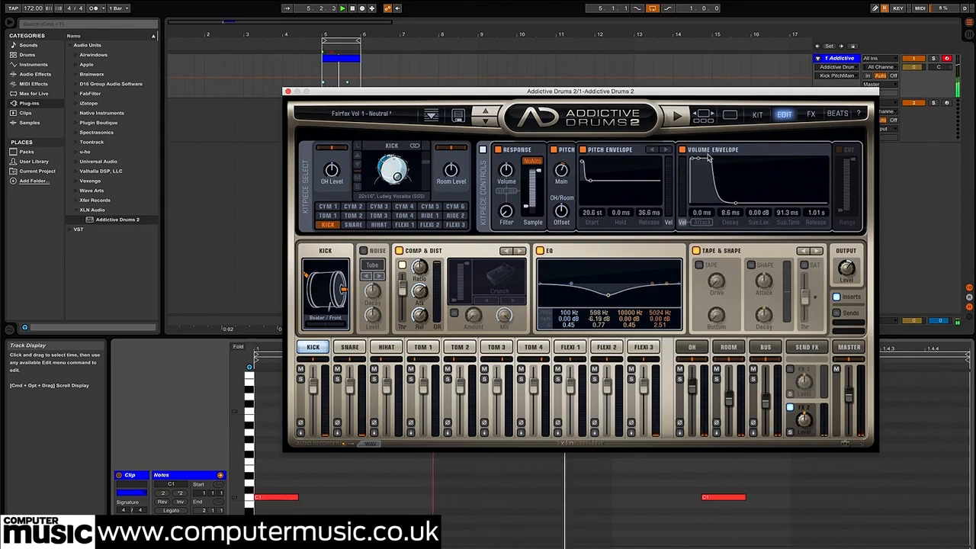
left_click_drag(708, 159, 712, 159)
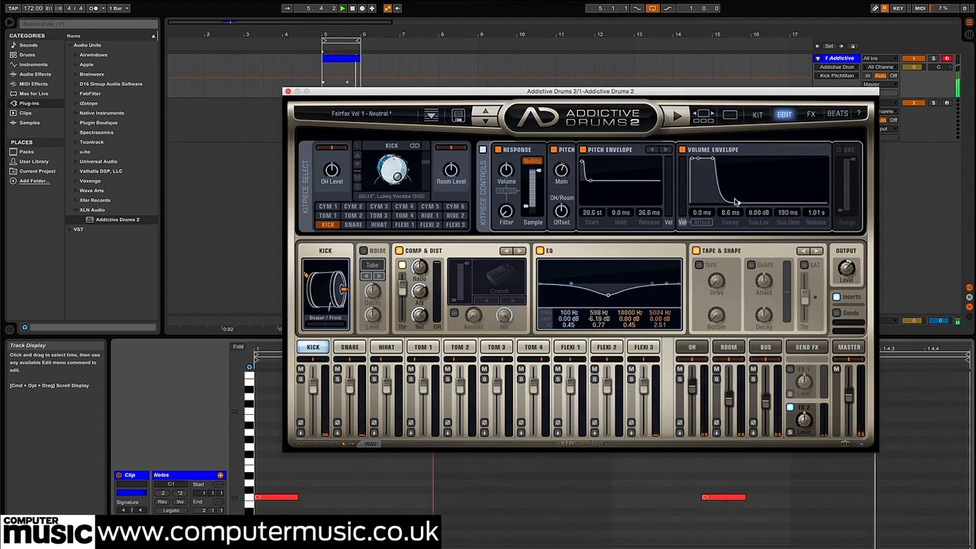
left_click_drag(739, 204, 745, 204)
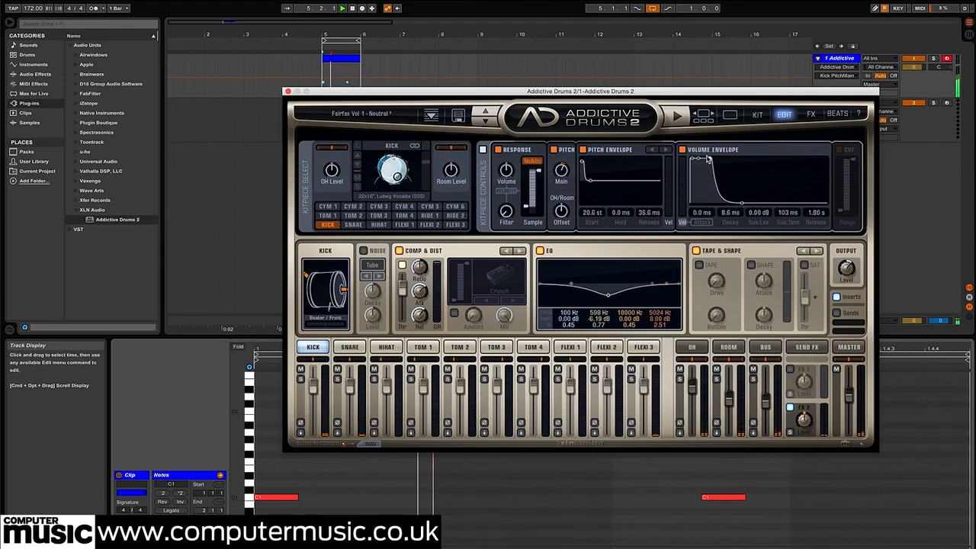
Flatten the mid dip in the kick's EQ to 0 dB and switch off the kick's Tape & Shape section
mouse_move(564, 175)
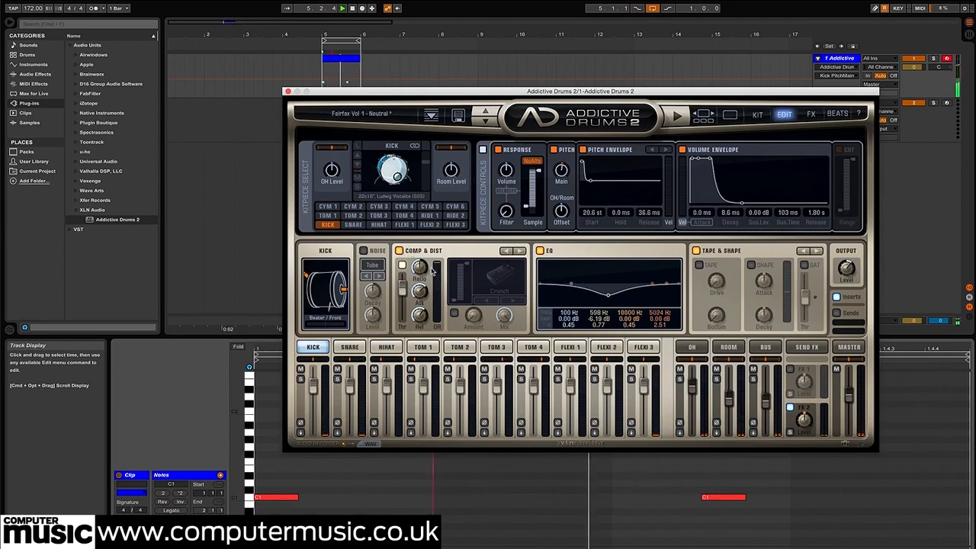
left_click_drag(608, 297, 605, 286)
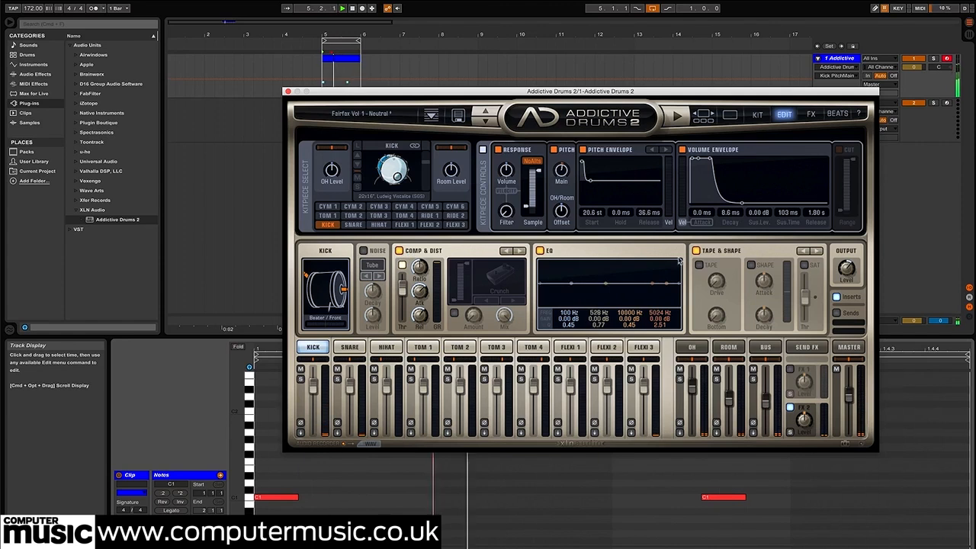
left_click(695, 252)
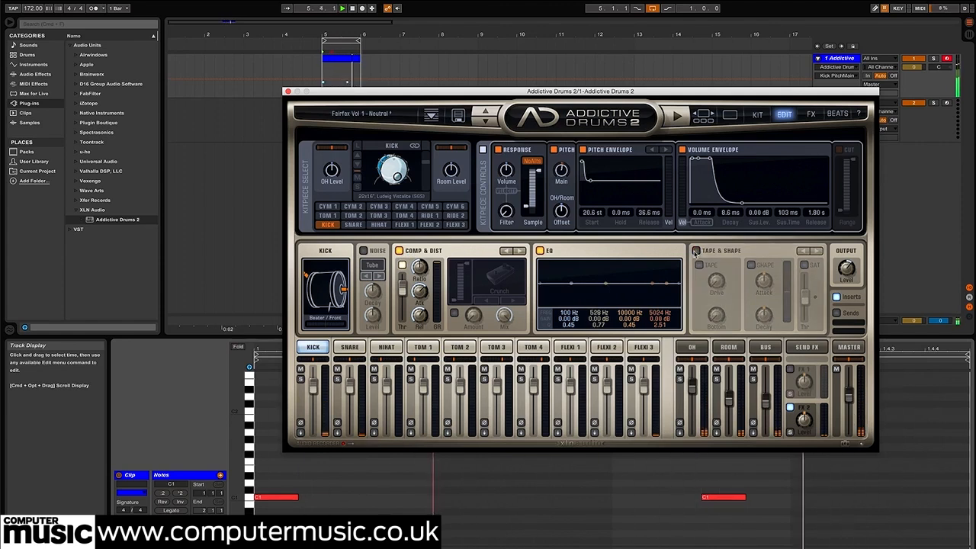
Switch off the FX2 Delerb send effect, check the kit overview and return to the kitpiece editing page
left_click(810, 114)
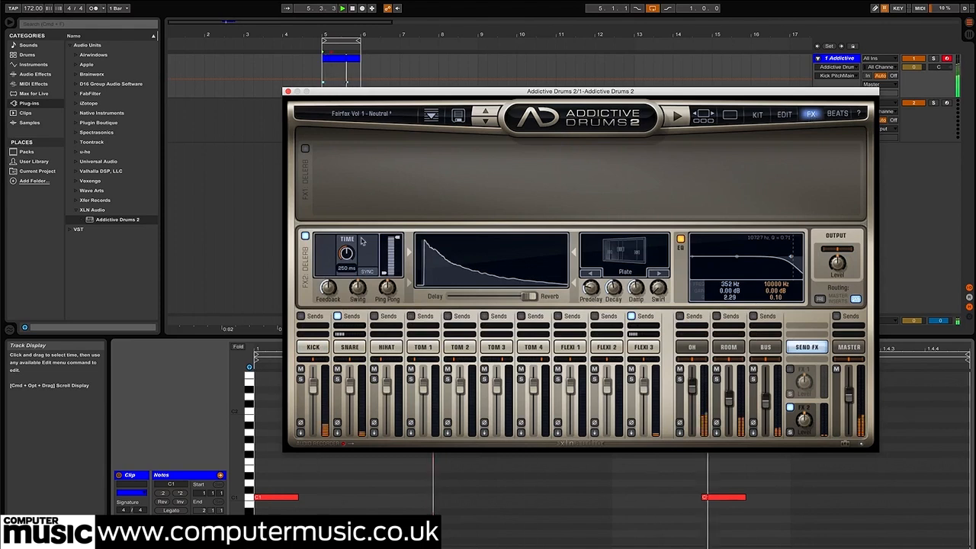
left_click(305, 235)
left_click(759, 115)
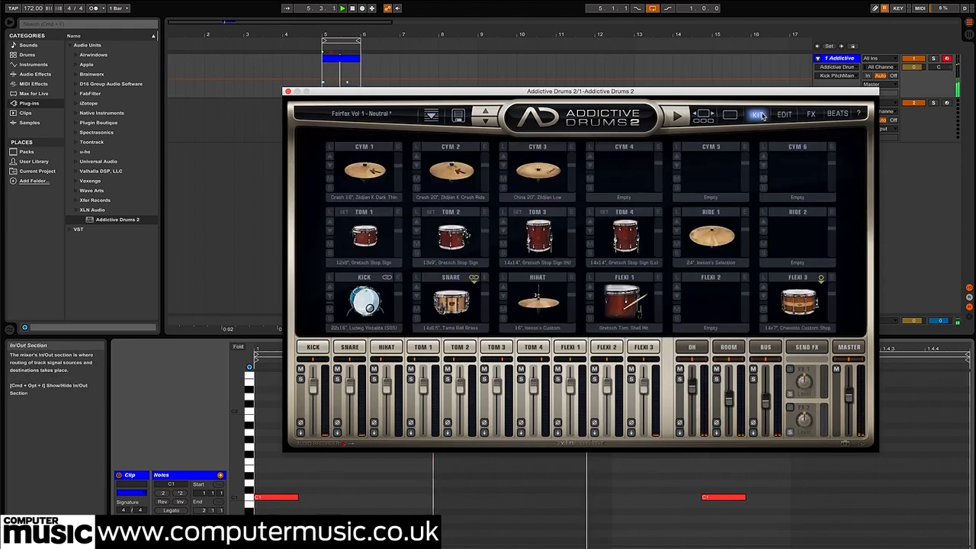
left_click(783, 114)
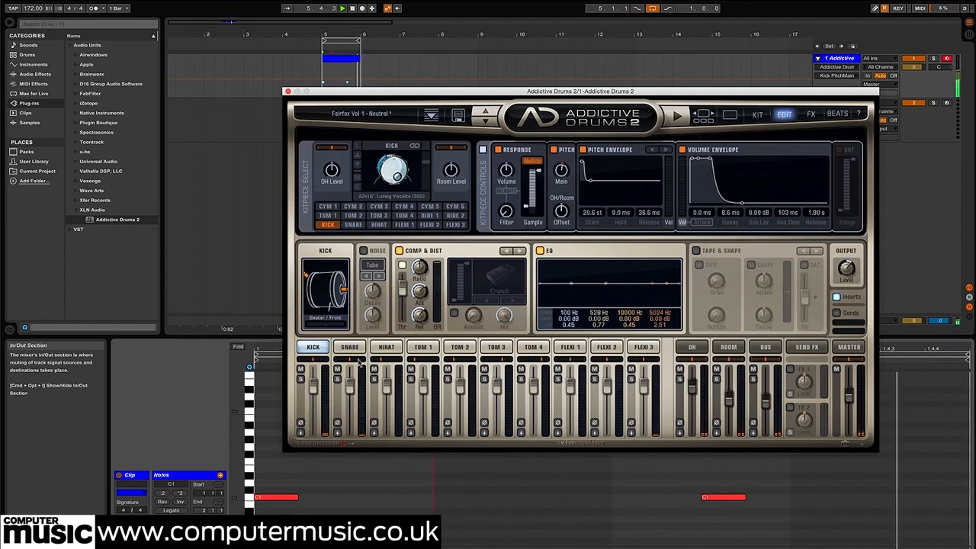
Audition the current snare and replace it with the 12x4" DW Super Solid Piccolo
left_click(350, 348)
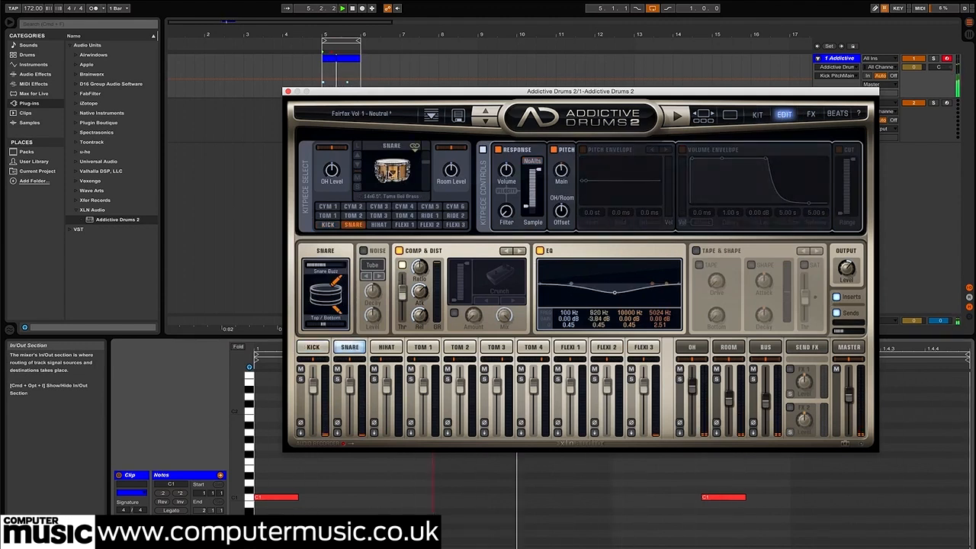
left_click(391, 175)
left_click(394, 179)
left_click(396, 181)
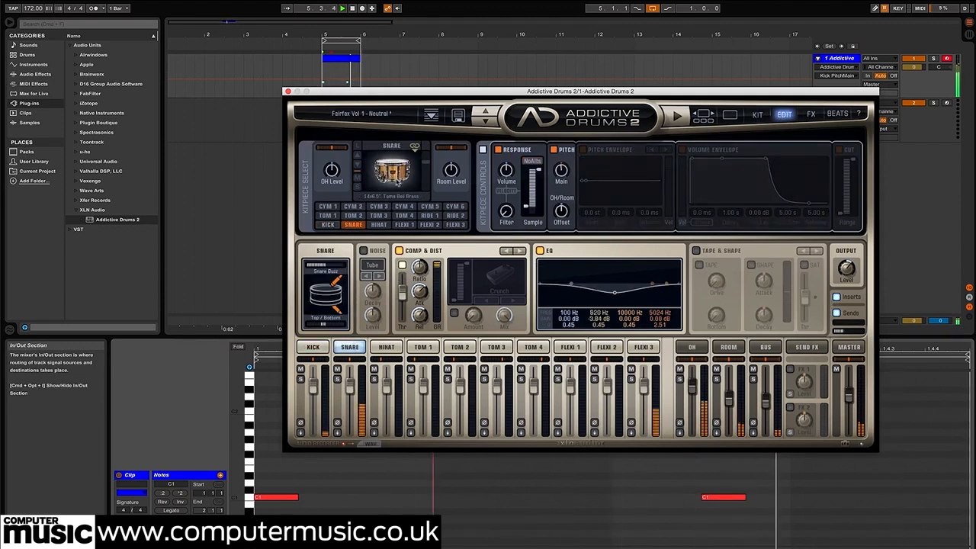
left_click(396, 181)
left_click(447, 398)
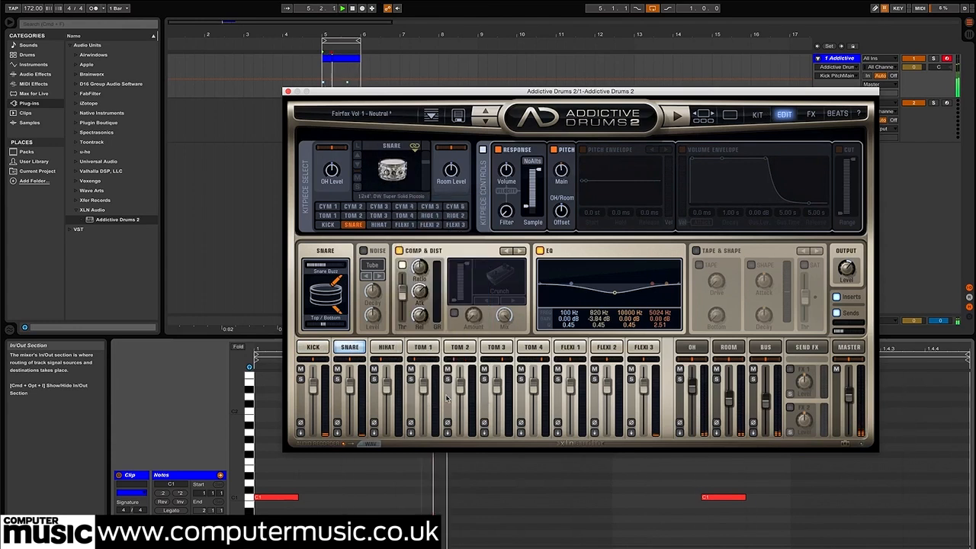
Turn on NoAlts for the snare, set its main pitch to 1.53 st and enable its pitch envelope with an 11.0 st start
left_click(394, 175)
left_click(394, 175)
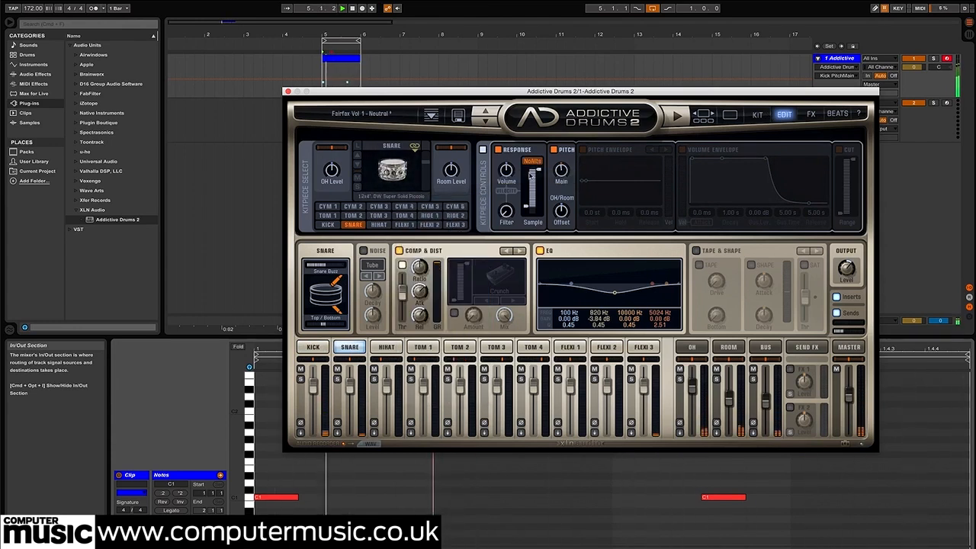
left_click(566, 167)
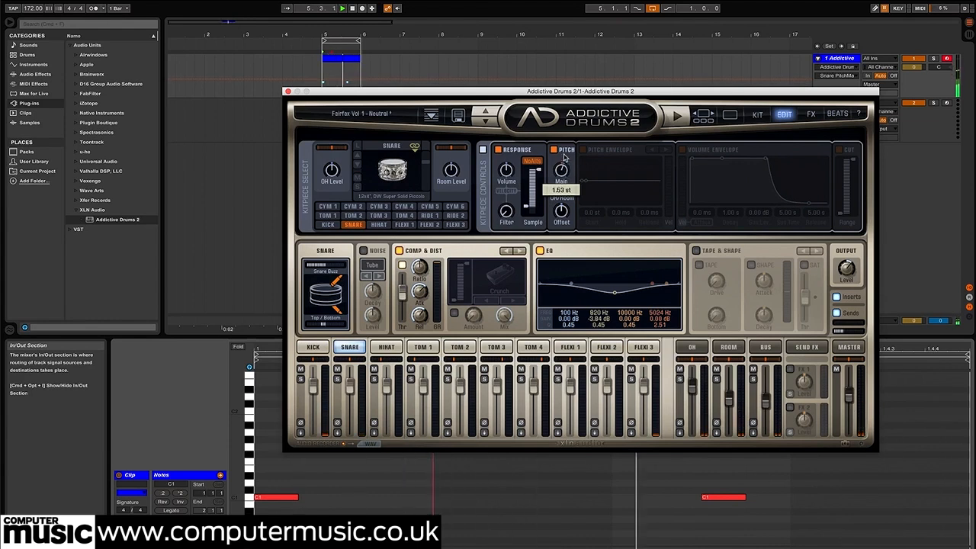
left_click(582, 150)
left_click_drag(581, 180, 583, 180)
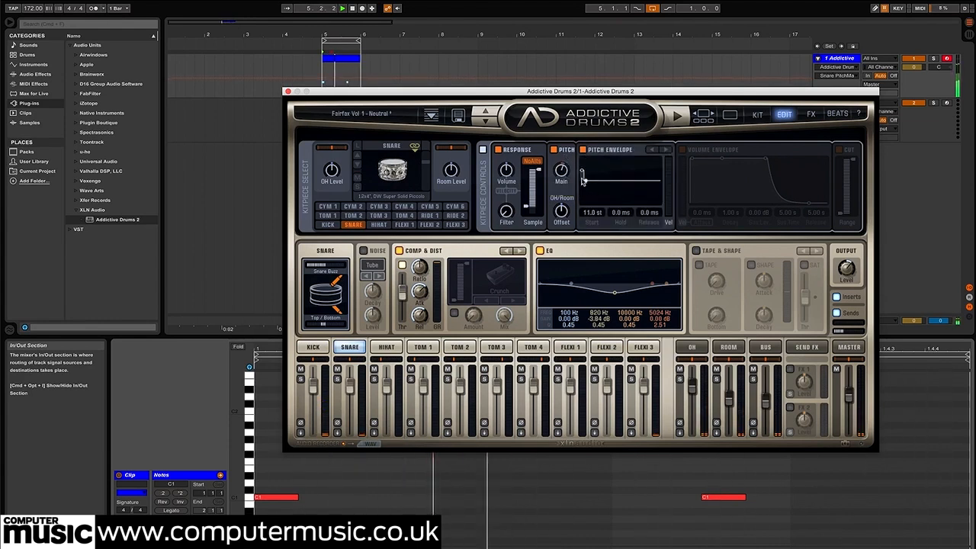
Add D#1 snare notes on beats 1.2 and 1.4 of the MIDI clip
left_click(438, 471)
double_click(438, 477)
double_click(802, 476)
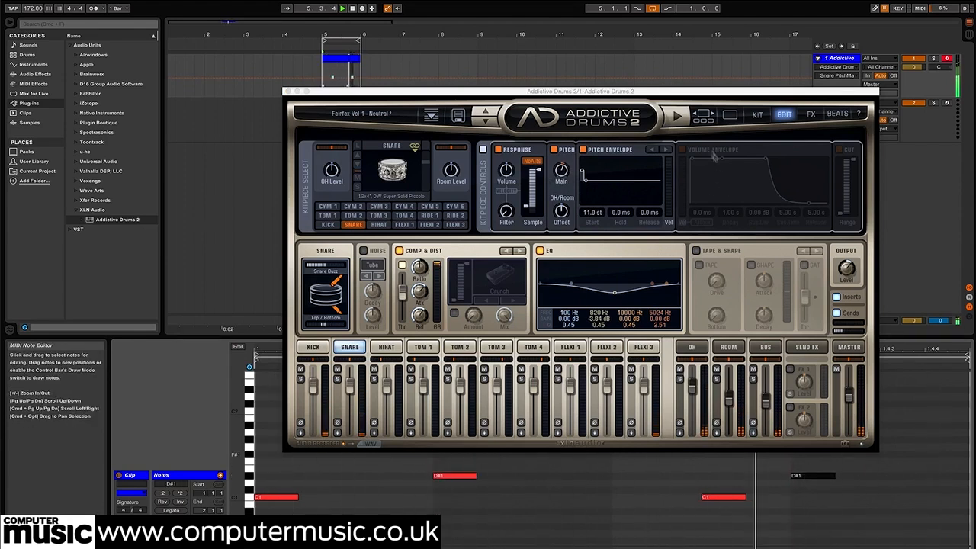
Enable the snare's volume envelope with 5.0 ms decay, 9.0 ms sustain time and 642 ms release, and raise its main pitch
left_click(682, 149)
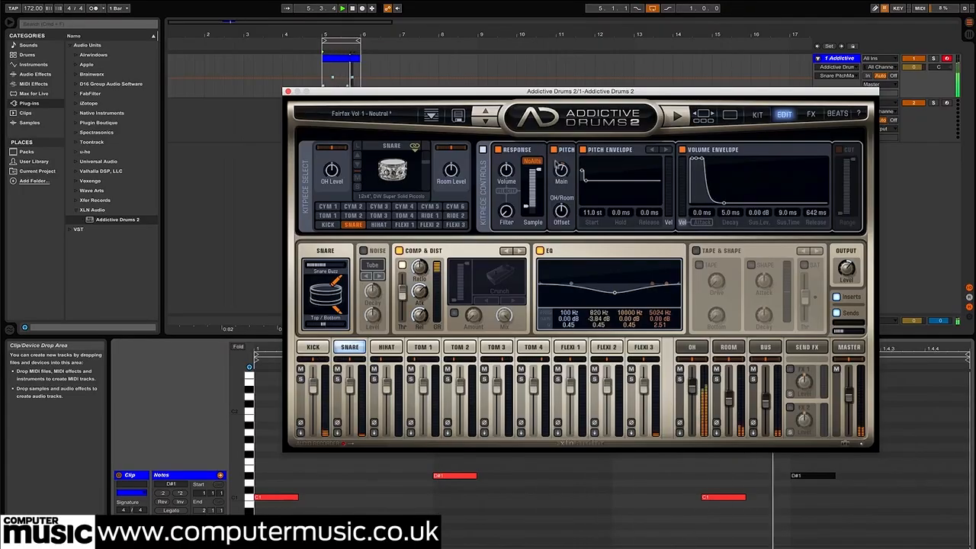
left_click_drag(558, 165, 551, 148)
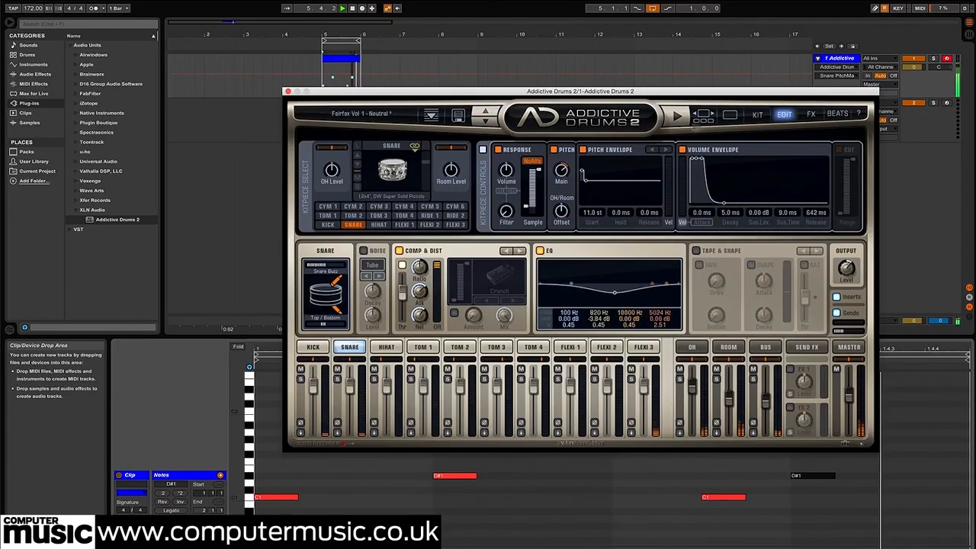
Unlink the Flexi 3 kitpiece from the snare in the kit overview and return to the snare's editing page
left_click(758, 115)
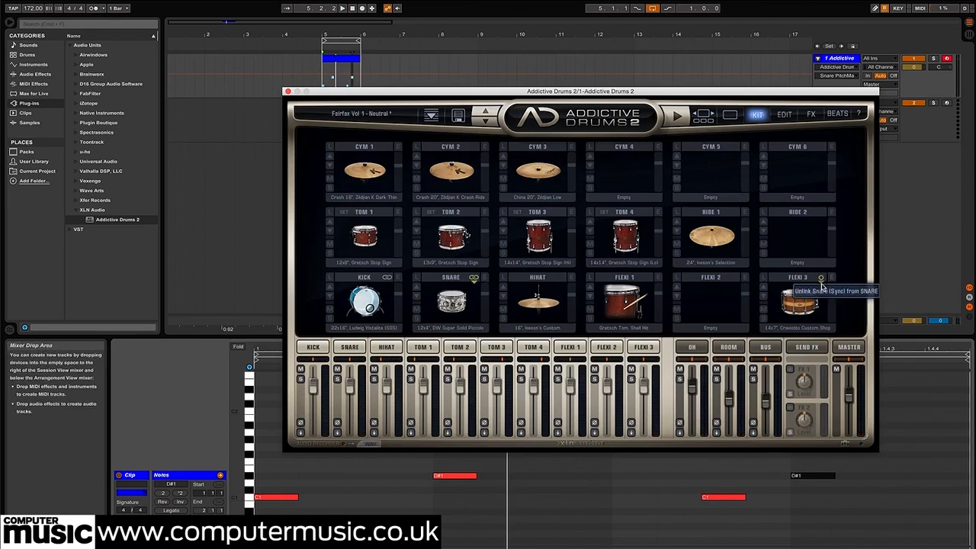
left_click(821, 279)
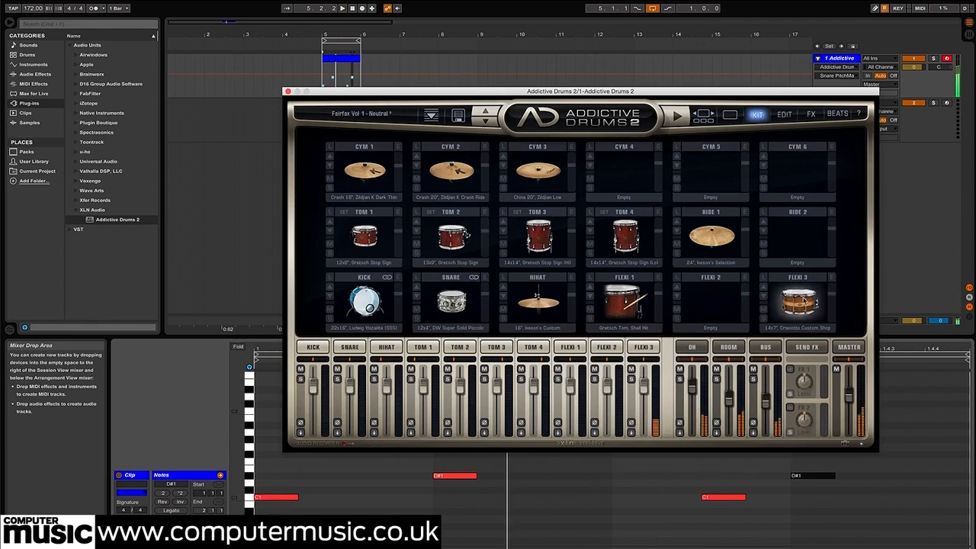
left_click(785, 113)
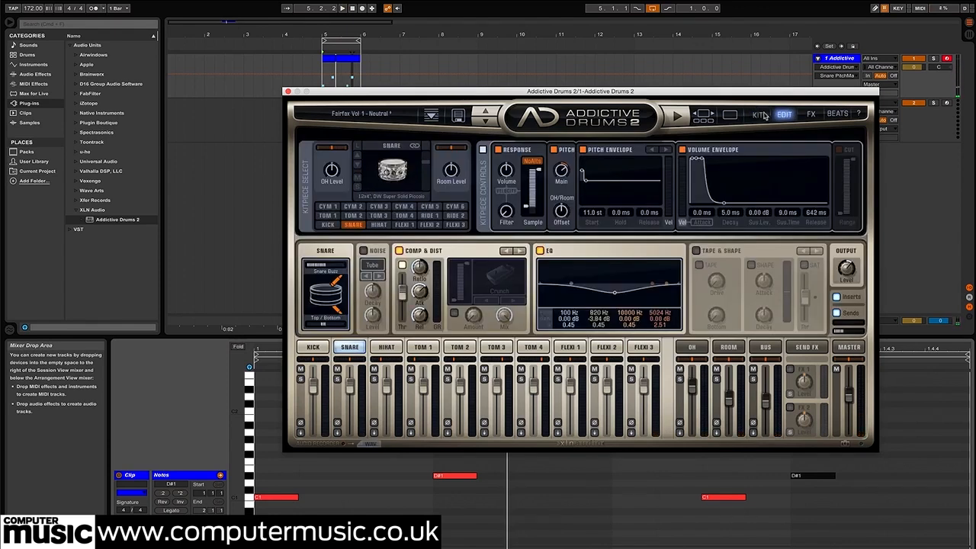
Set the snare's volume envelope to 19.3 ms sustain time and 1.11 s release, and its mid EQ band to 690 Hz at -0.98 dB
key("space")
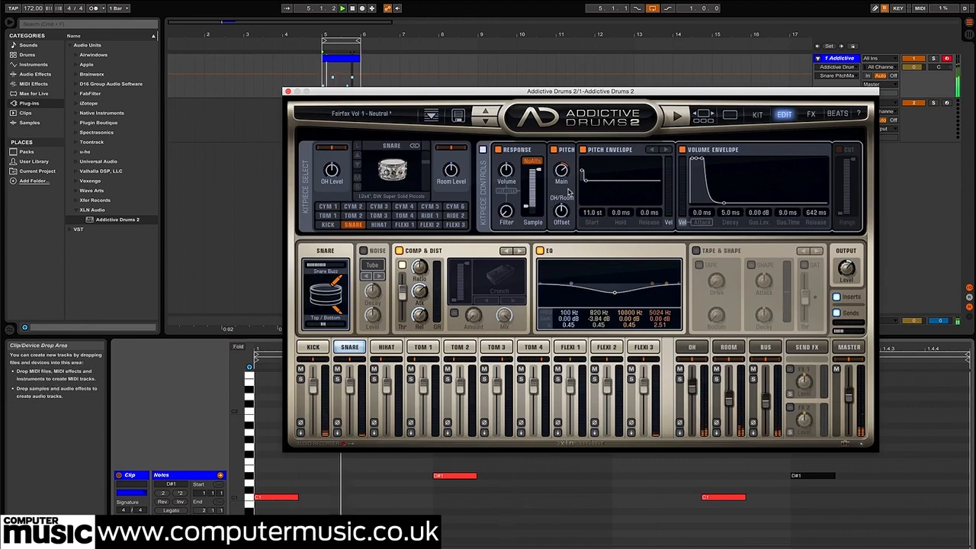
left_click_drag(723, 203, 728, 204)
left_click_drag(704, 163, 709, 163)
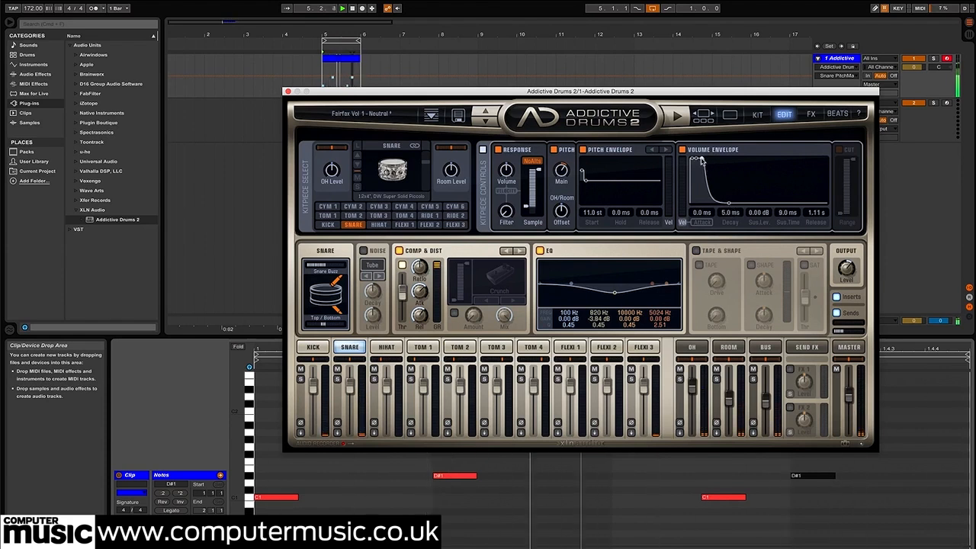
left_click_drag(612, 294, 609, 290)
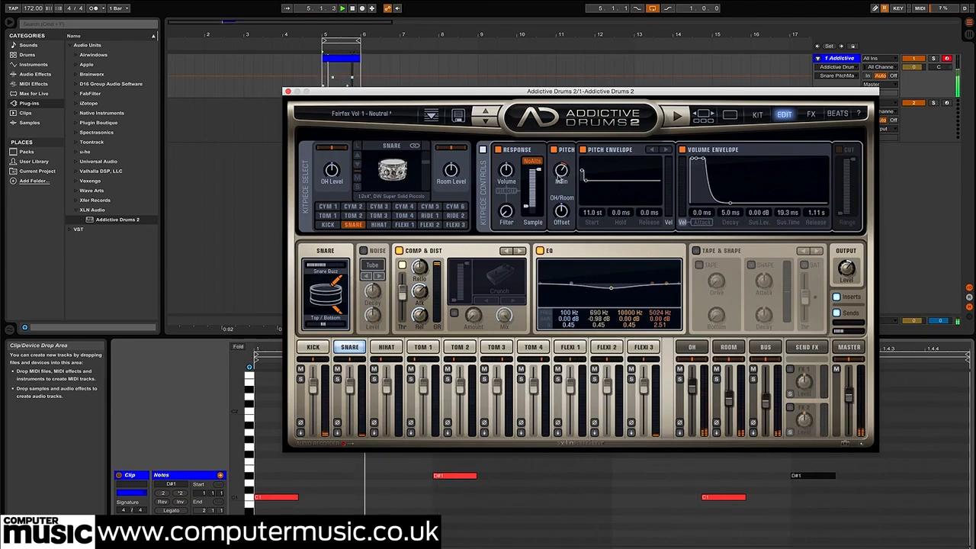
mouse_move(561, 176)
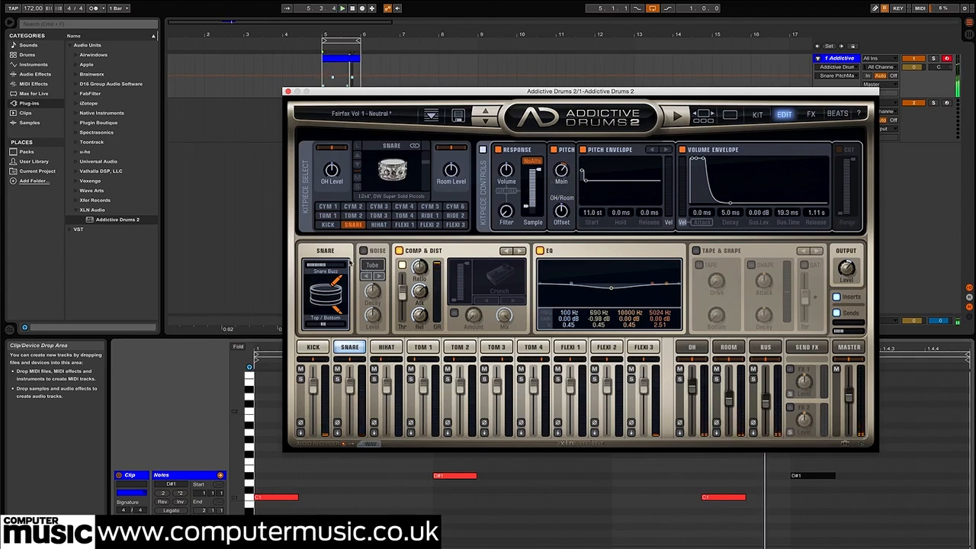
Adjust the Snare Buzz level and the snare's Top / Bottom microphone balance
left_click_drag(327, 265, 348, 268)
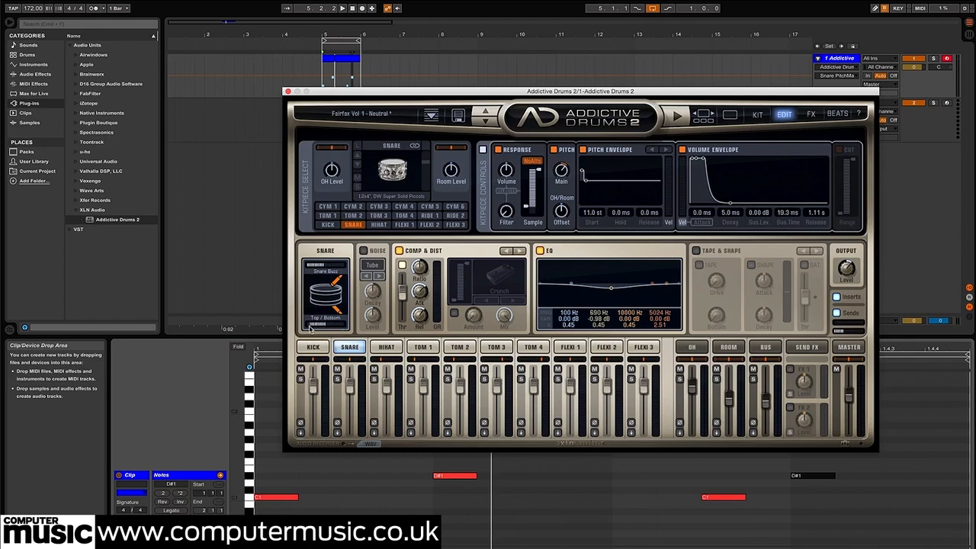
mouse_move(312, 325)
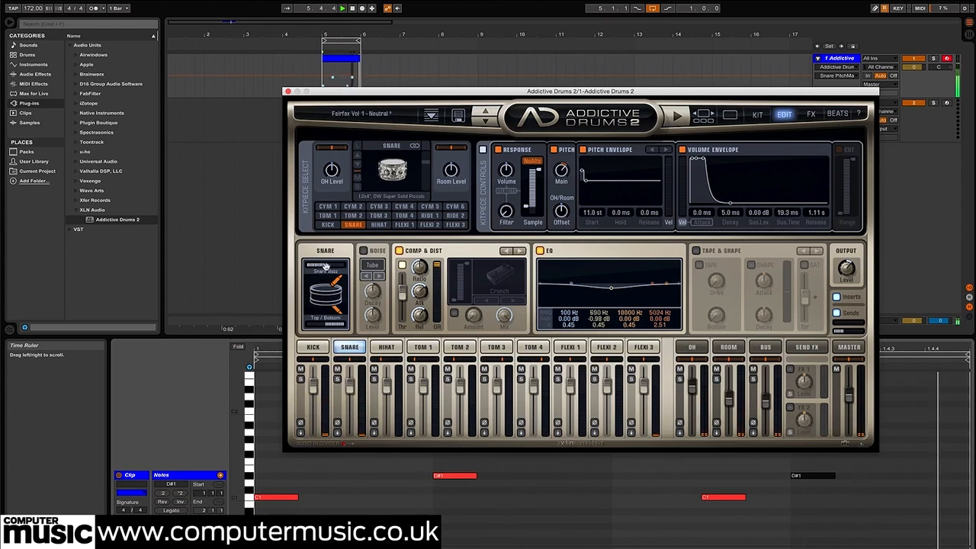
mouse_move(326, 264)
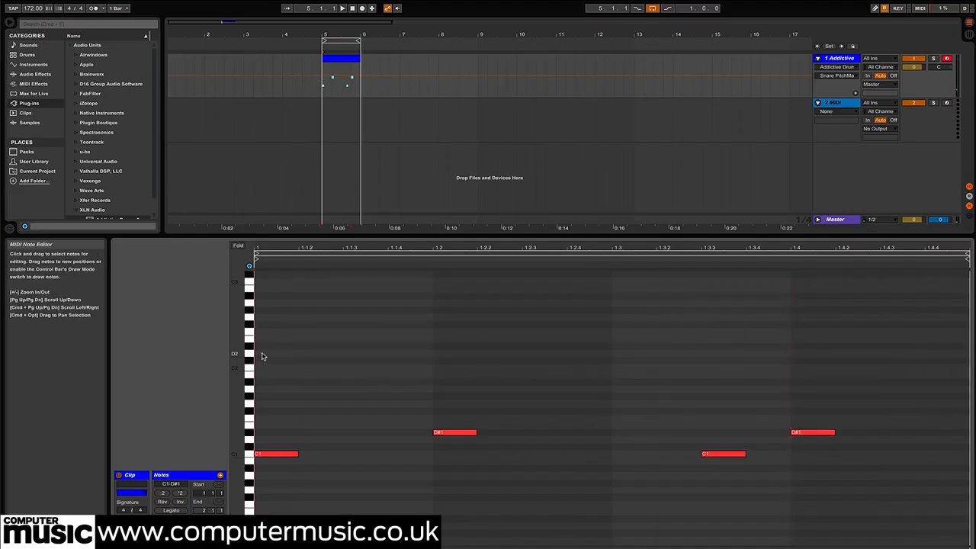
Add hi-hat notes to the clip's first half: D2 at 1.1, D#2 at 1.1.3, E2 at 1.2 and D2 at 1.2.3
double_click(262, 356)
double_click(372, 354)
left_click_drag(373, 354, 372, 347)
double_click(471, 346)
left_click_drag(470, 351, 470, 338)
double_click(576, 355)
left_click_drag(577, 355, 550, 355)
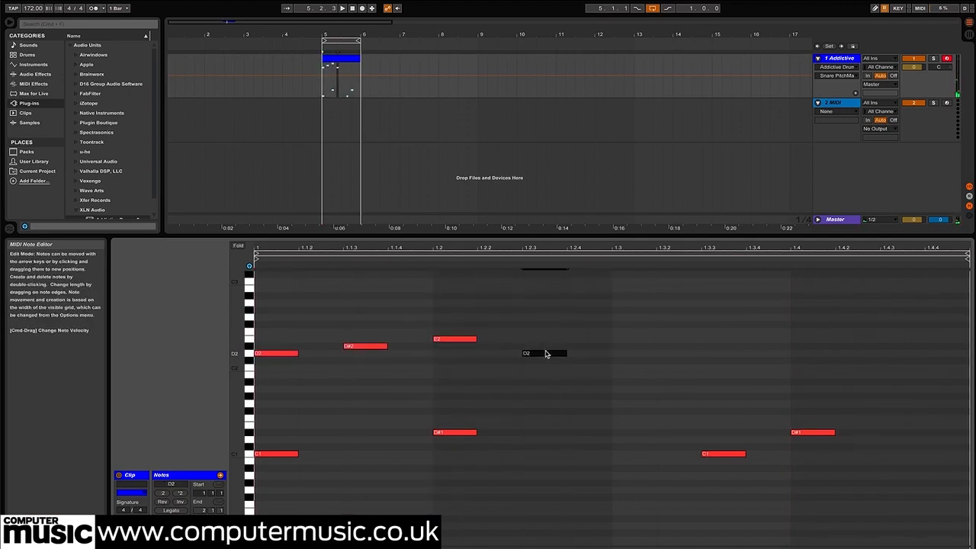
Complete the hi-hat line with D#2 at 1.3, D2 at 1.3.3, E2 at 1.4 and D2 at 1.4.3
double_click(633, 356)
left_click_drag(633, 355, 633, 348)
double_click(721, 355)
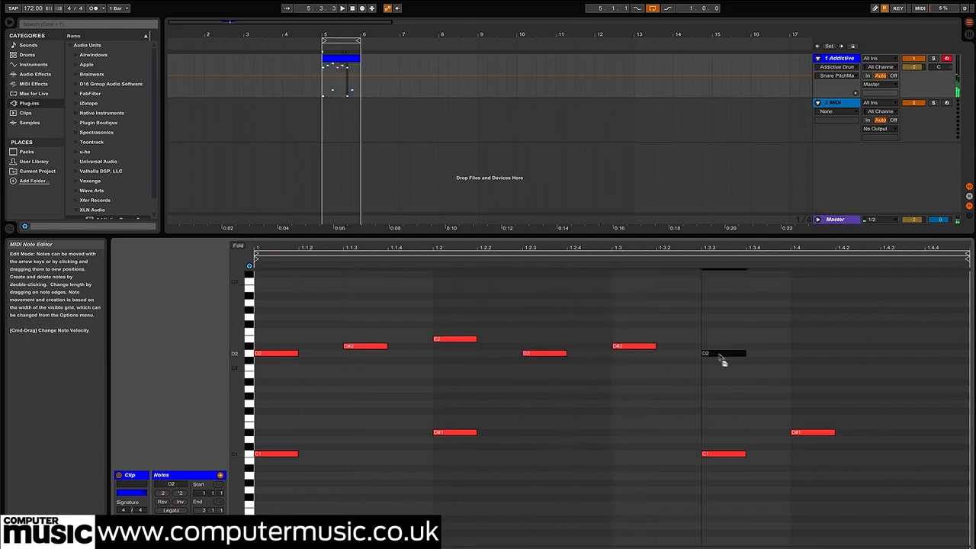
double_click(809, 340)
mouse_move(810, 340)
left_mouse_down()
mouse_move(835, 340)
mouse_move(809, 340)
left_mouse_up()
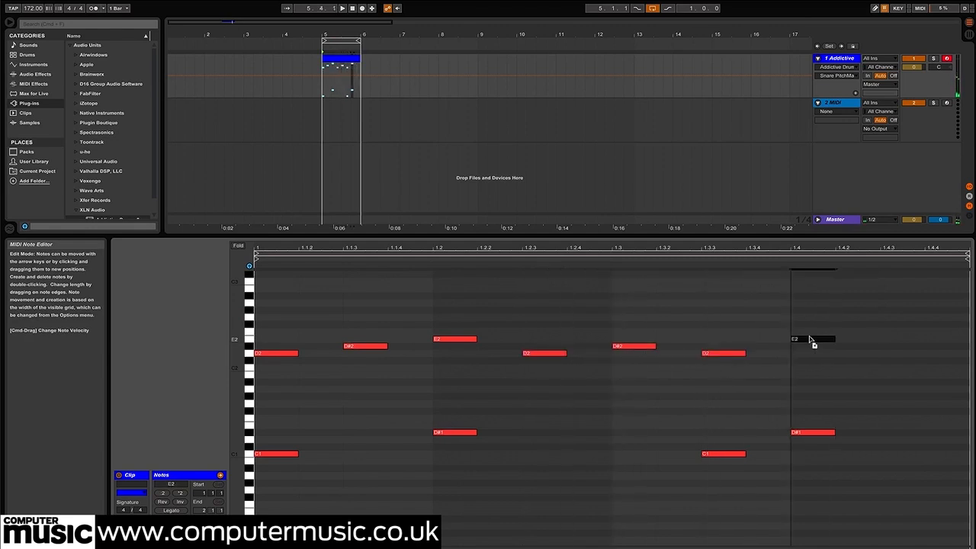
double_click(902, 353)
Select both E2 hi-hat notes and nudge them slightly late of beats 1.2 and 1.4
left_click_drag(832, 298, 382, 338)
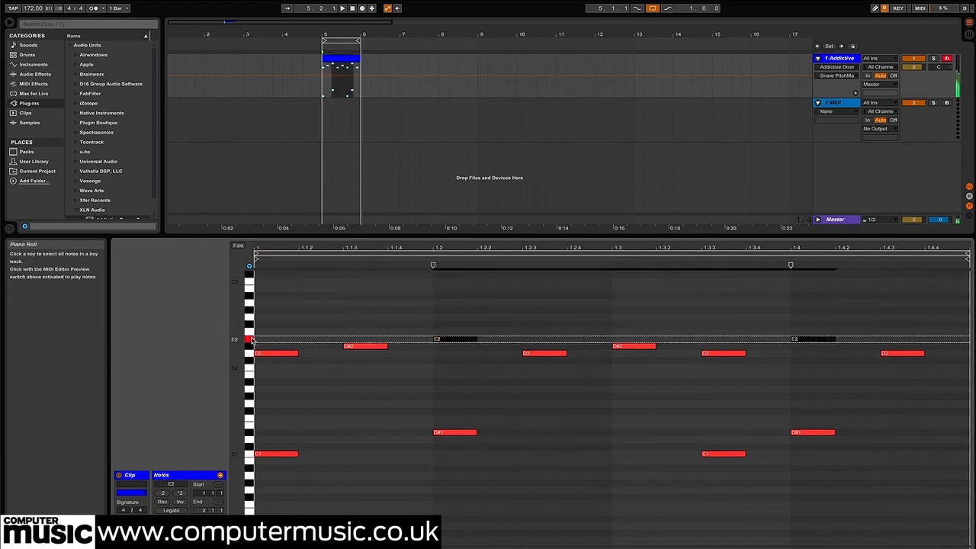
left_click(250, 333)
left_click(250, 332)
left_click_drag(379, 309, 912, 340)
left_click_drag(447, 344, 454, 344)
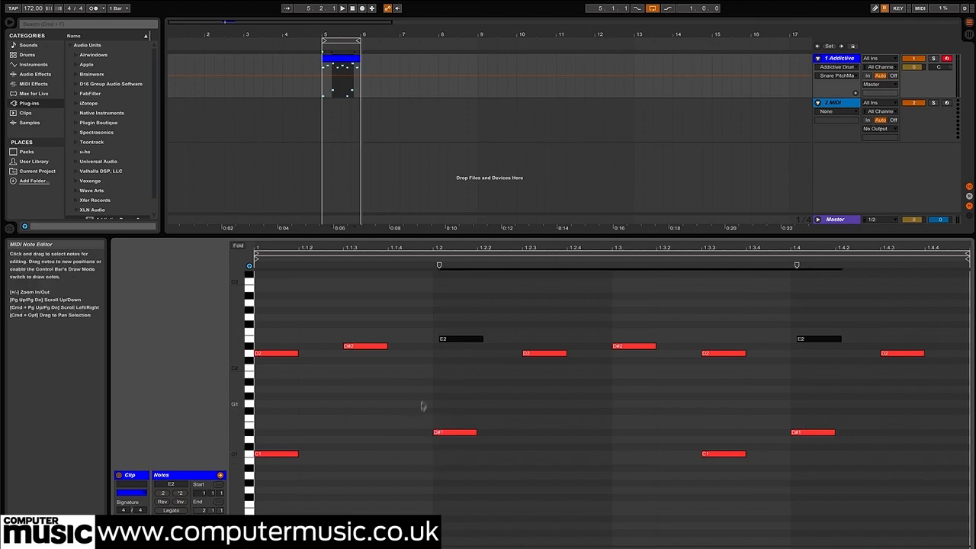
left_click_drag(422, 405, 447, 435)
left_click_drag(424, 301, 873, 340)
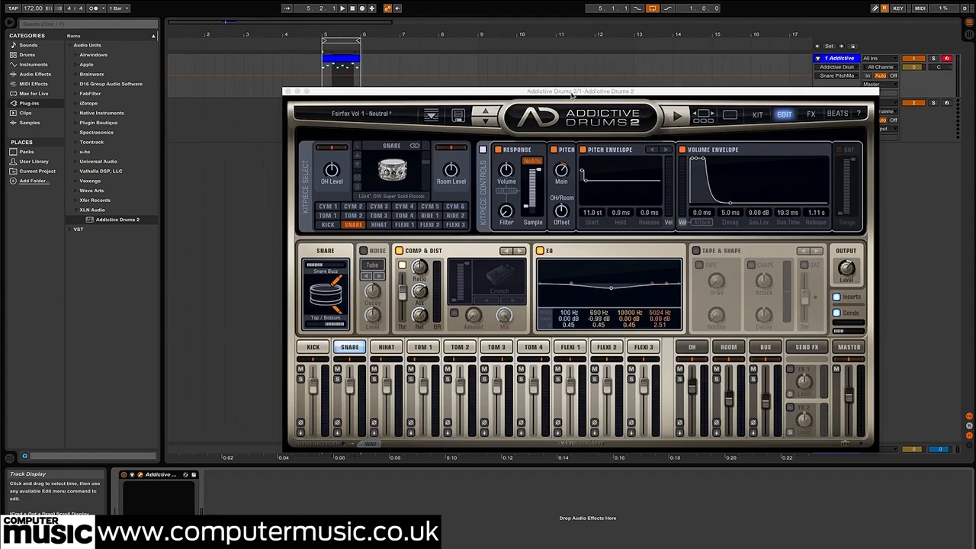
Audition the hi-hat in Addictive Drums 2 and enable its pitch control with the main pitch at 1.41 st
left_click_drag(573, 98, 515, 37)
left_click(335, 296)
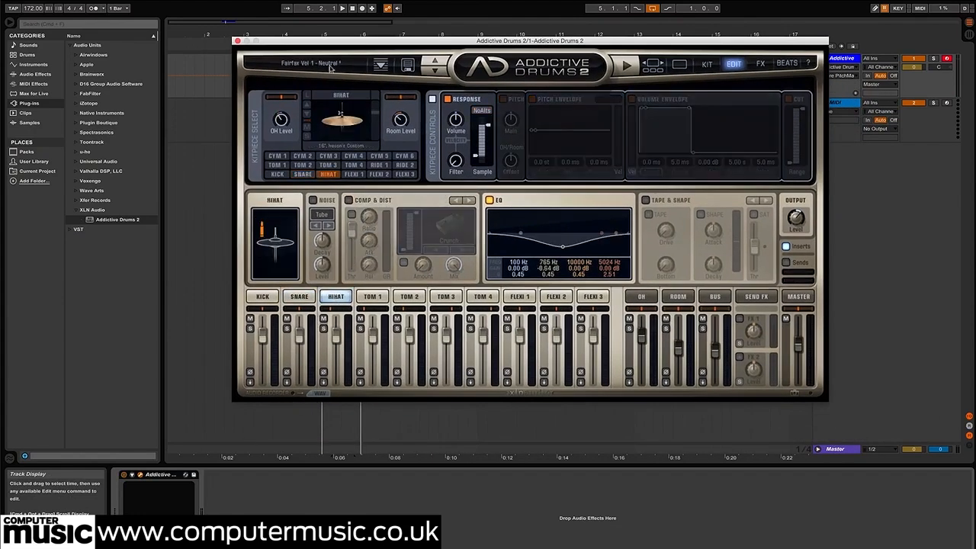
left_click(340, 128)
left_click(341, 127)
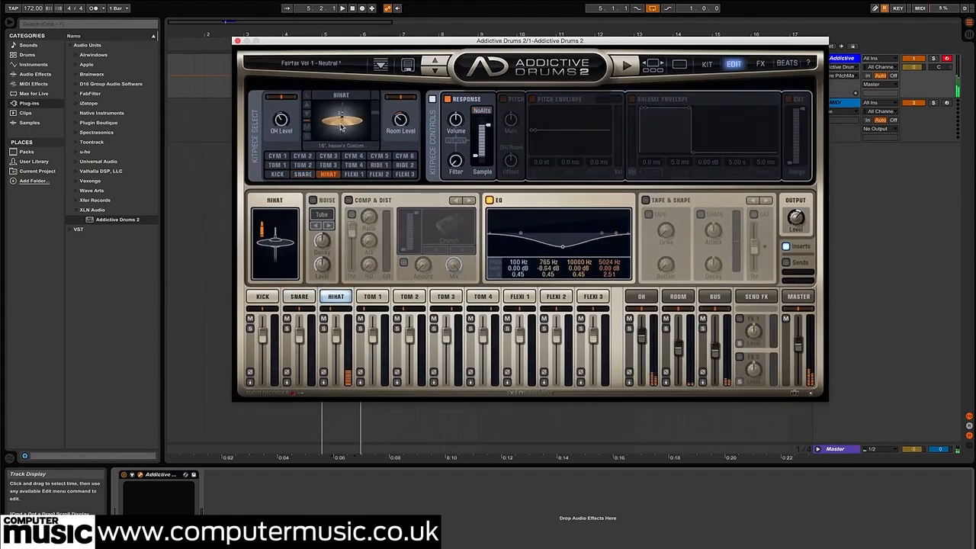
left_click(504, 100)
mouse_move(512, 122)
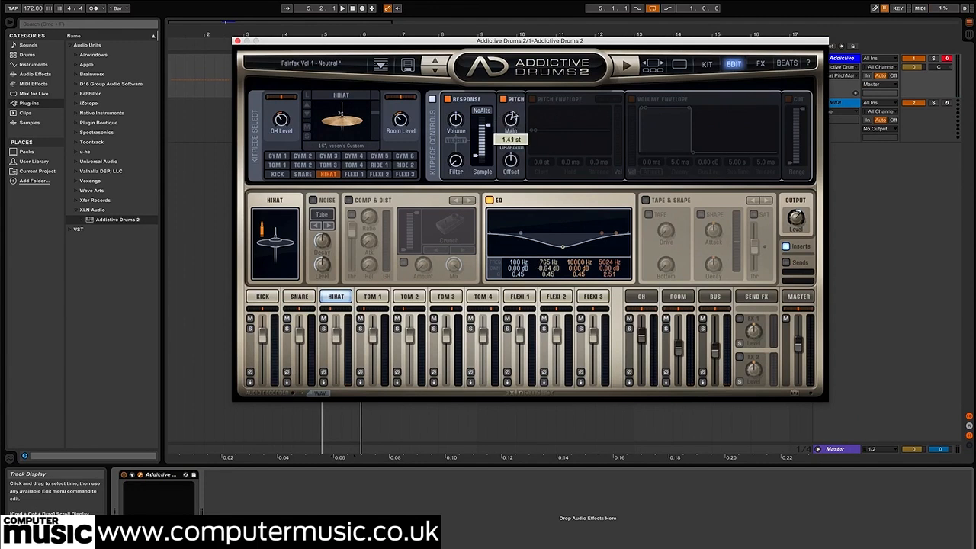
Enable the hi-hat's volume envelope with 0.3 ms attack, 5.0 ms decay, 0.00 dB sustain level, 24.2 ms sustain time and 471 ms release
key("space")
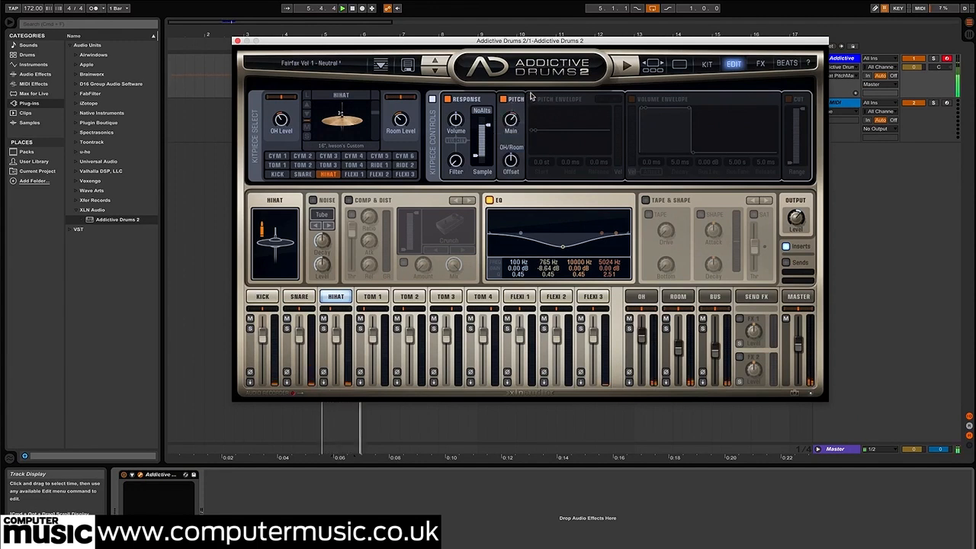
left_click(634, 100)
left_click_drag(690, 110, 691, 153)
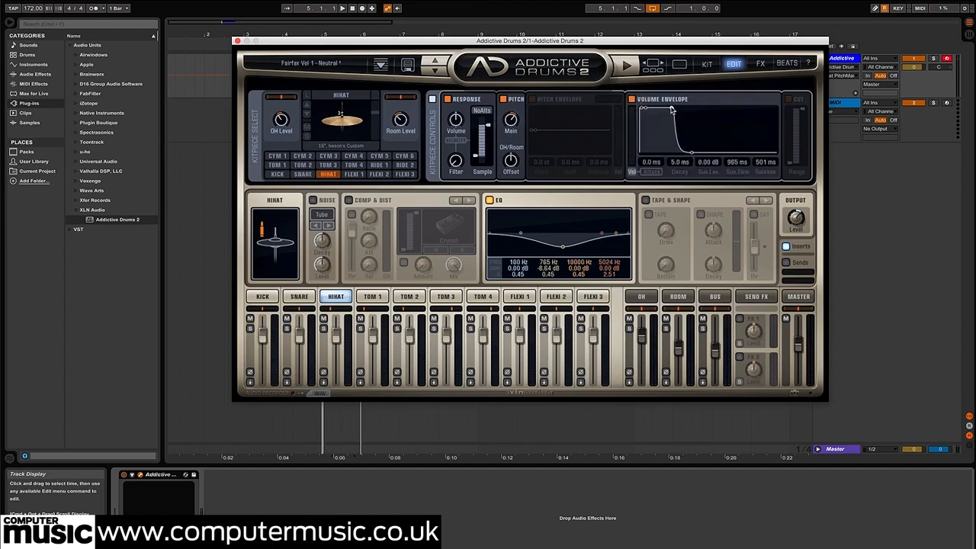
left_click_drag(665, 110, 674, 153)
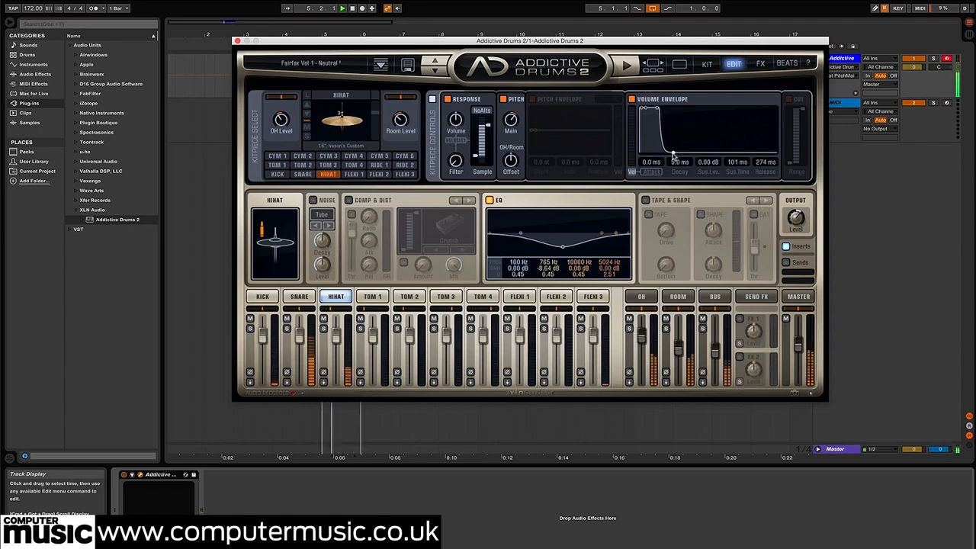
left_click_drag(658, 109, 652, 109)
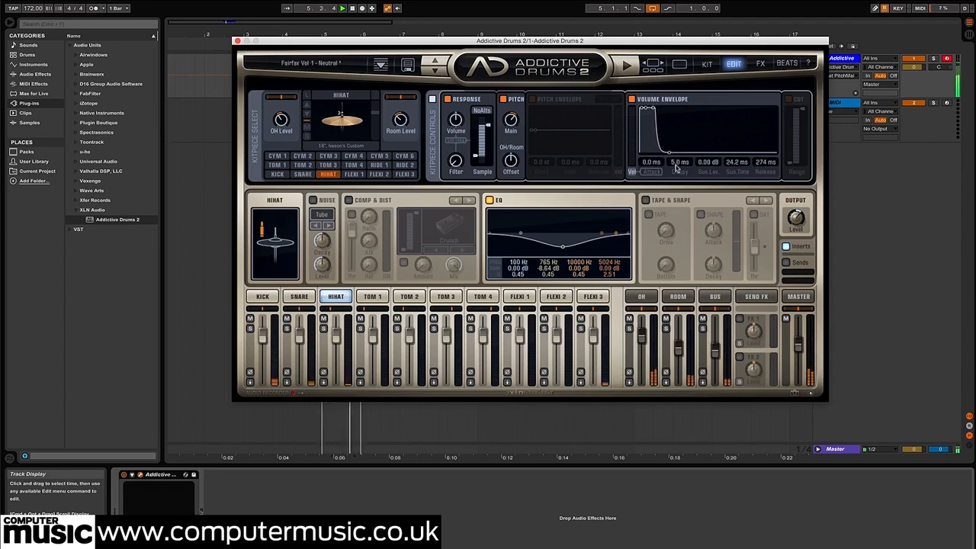
left_click_drag(671, 155, 672, 153)
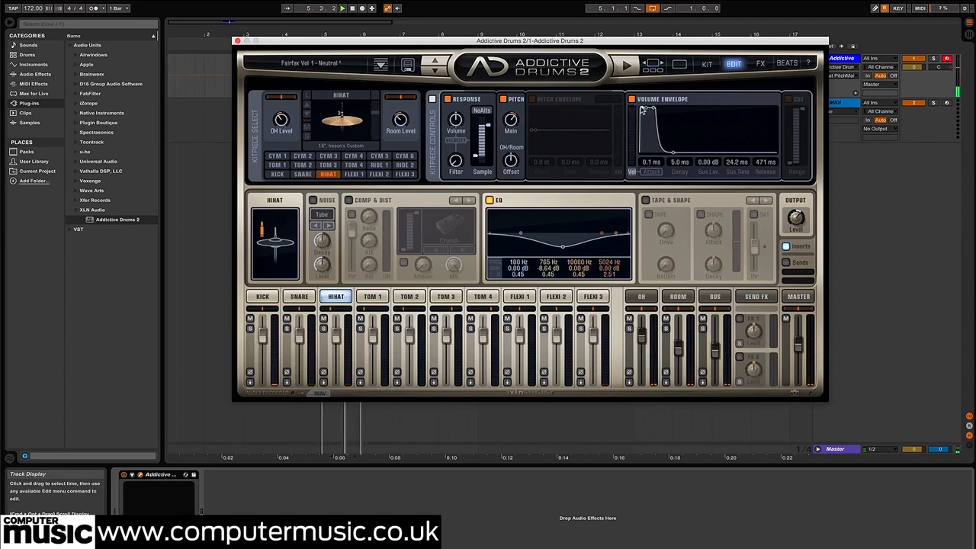
left_click_drag(643, 109, 642, 109)
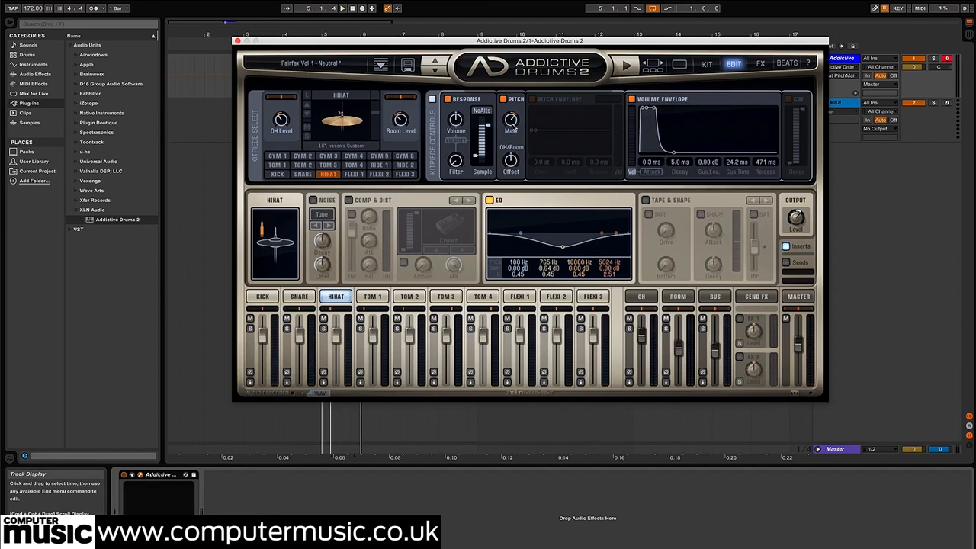
Enable the hi-hat's Cut filter to trim its low frequencies and set its main pitch to 4.87 st
key("space")
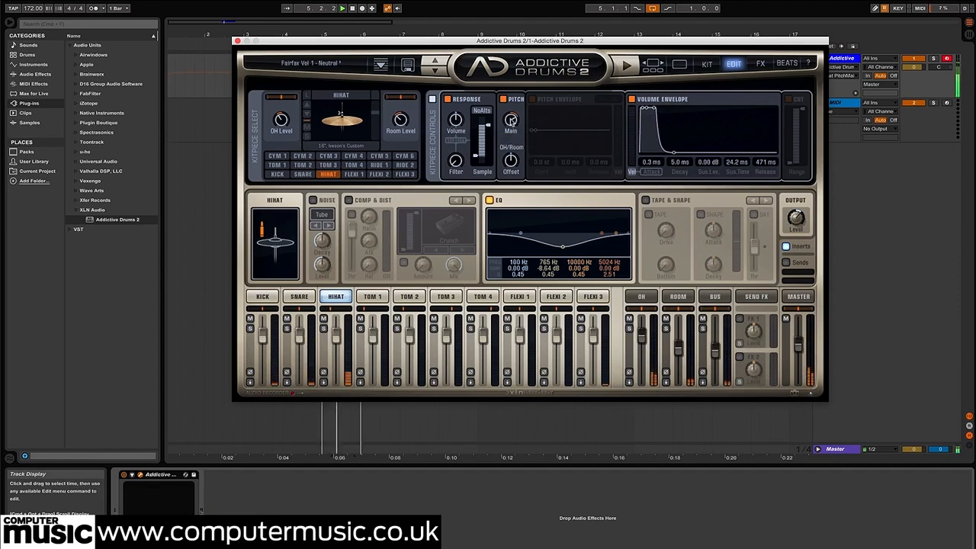
left_click(789, 100)
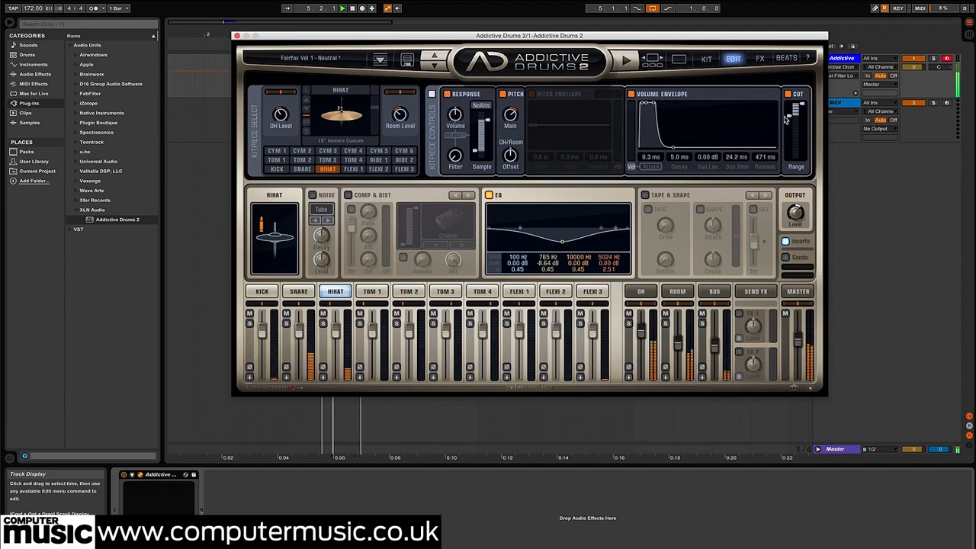
left_click(512, 122)
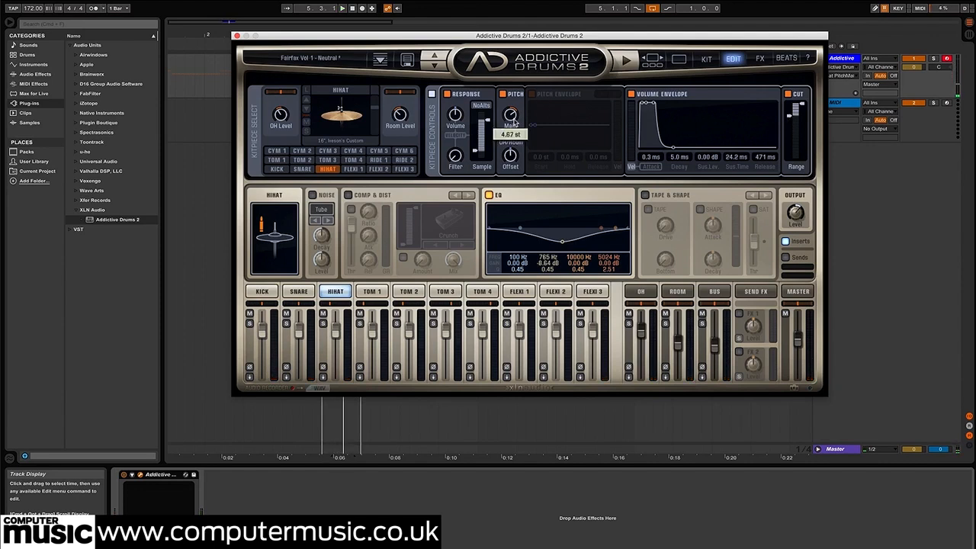
Adjust the hi-hat channel's level in the Addictive Drums 2 mixer
key("space")
left_click_drag(337, 332, 303, 338)
left_click(340, 329)
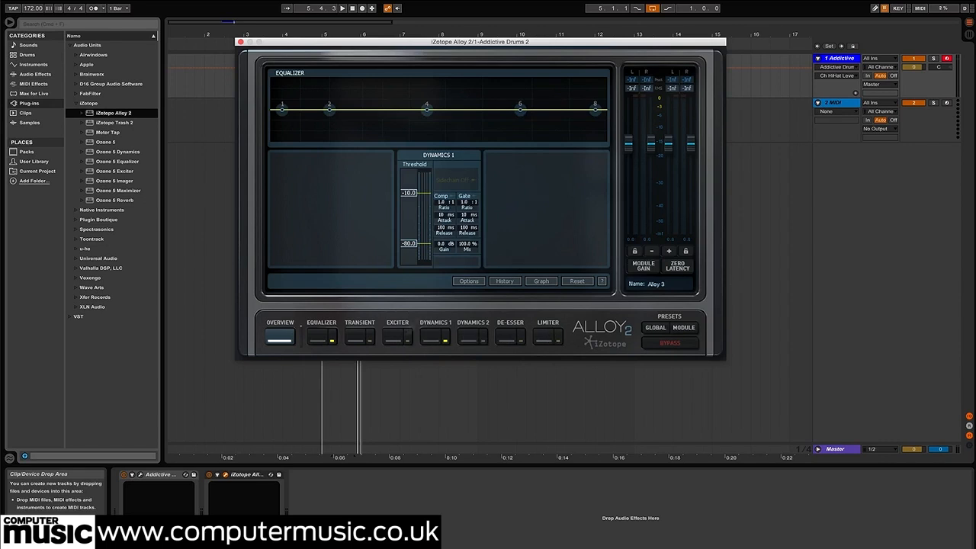
Switch off the Equalizer and Dynamics 1 modules in iZotope Alloy 2, and enable and open the Transient module
left_click(333, 341)
left_click(370, 342)
left_click(358, 339)
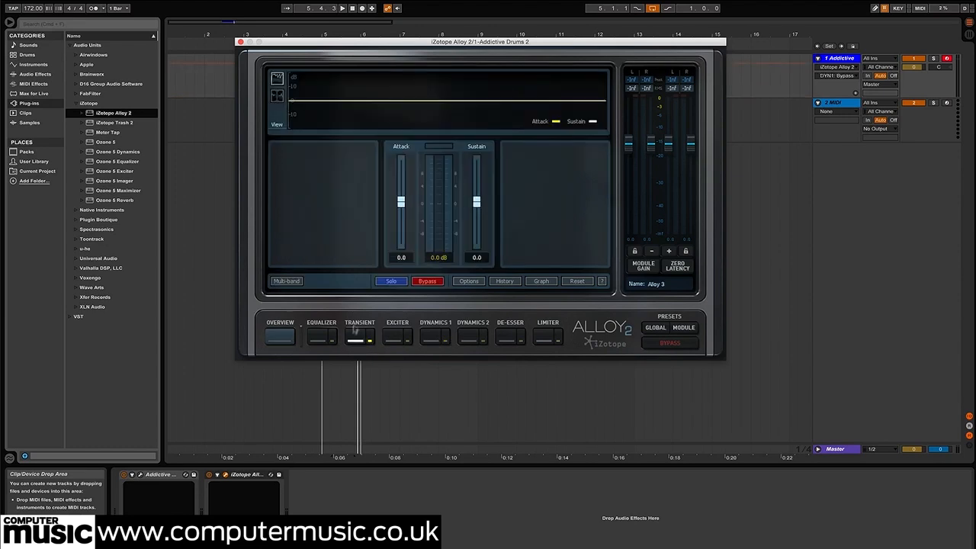
Switch Alloy 2's Transient module to multi-band operation and show its crossover spectrum while auditioning the loop
left_click(287, 281)
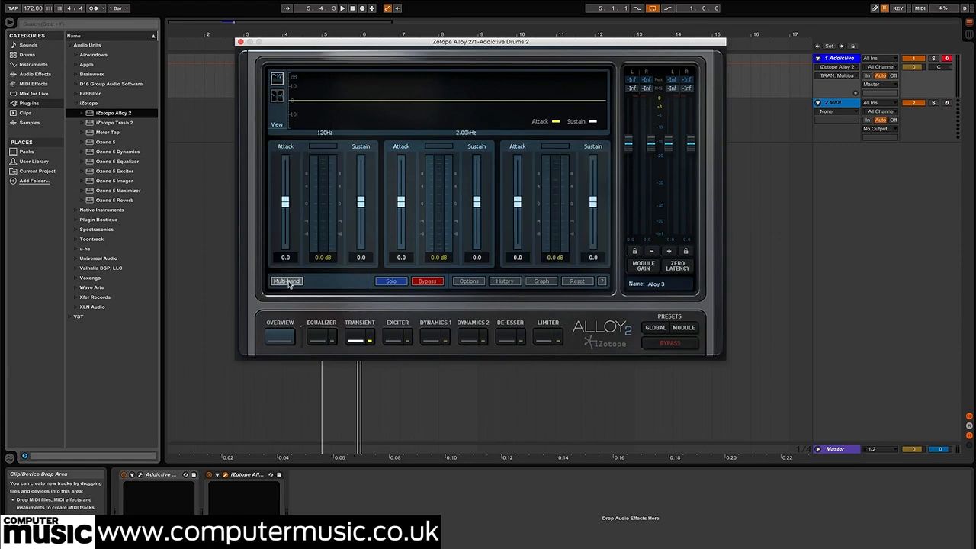
left_click_drag(413, 42, 507, 128)
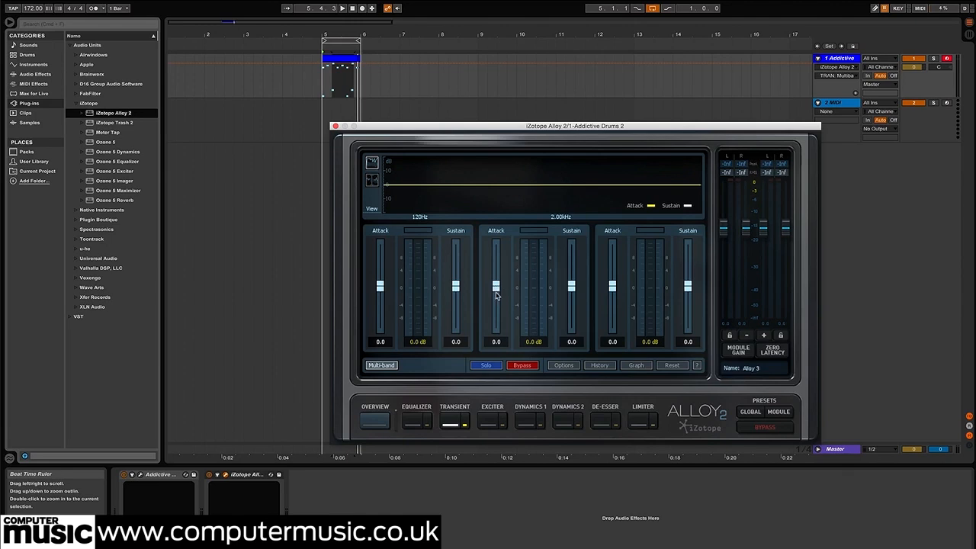
key("space")
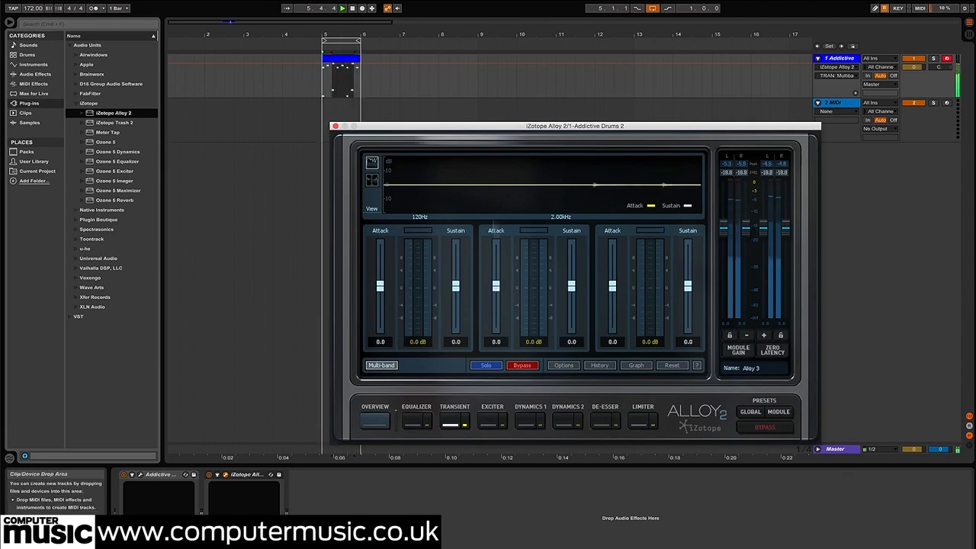
left_click(372, 181)
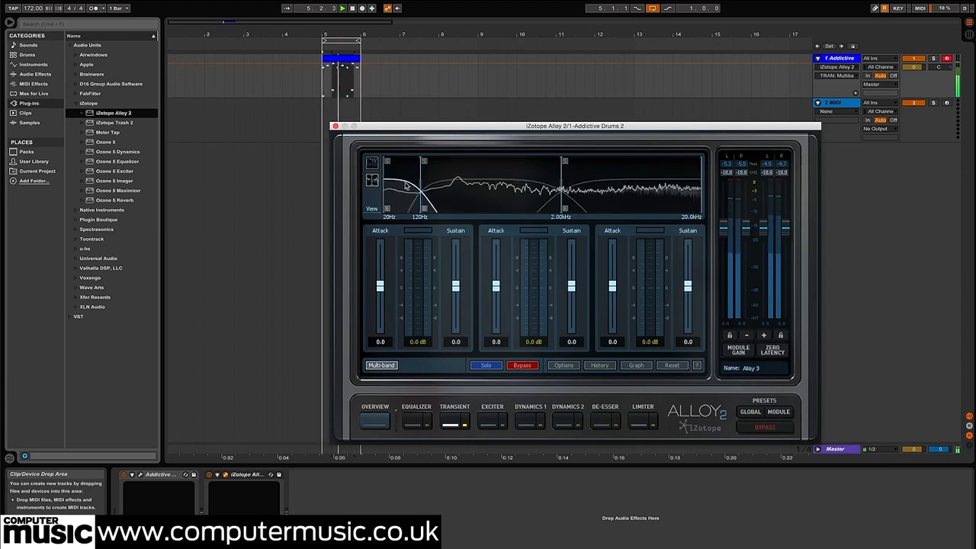
key("space")
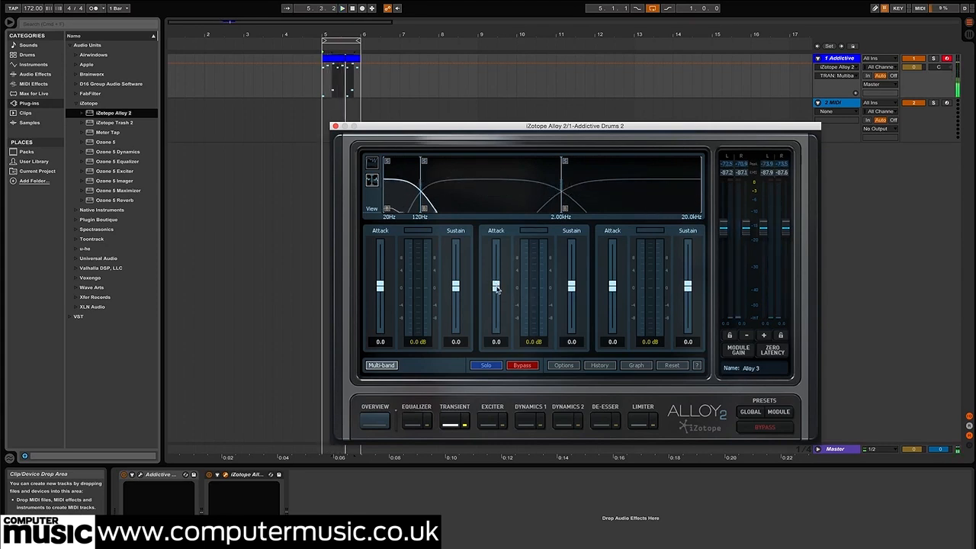
Set the Transient mid band's attack to 10.0 and the high band to 6.7 attack and -6.2 sustain during playback
left_click_drag(496, 285, 495, 276)
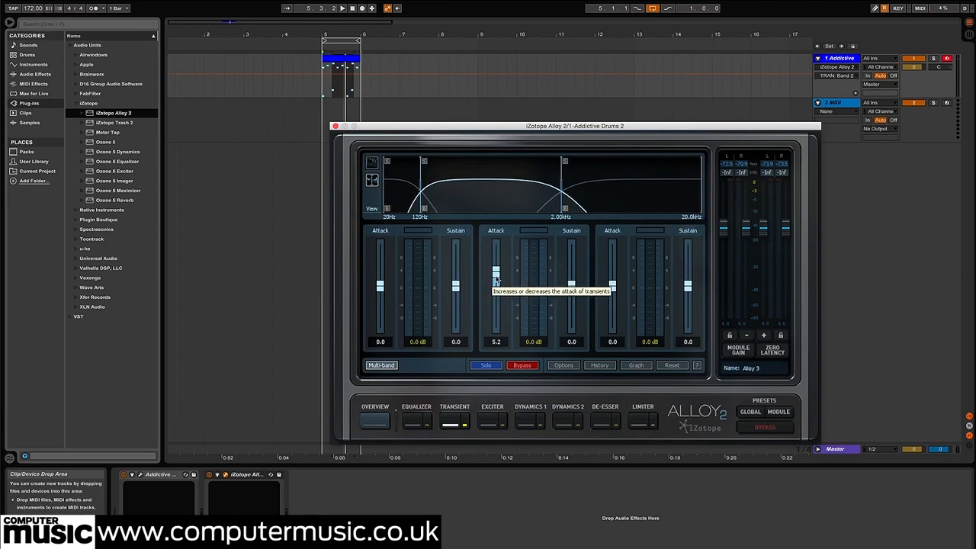
key("space")
left_click_drag(496, 278, 497, 254)
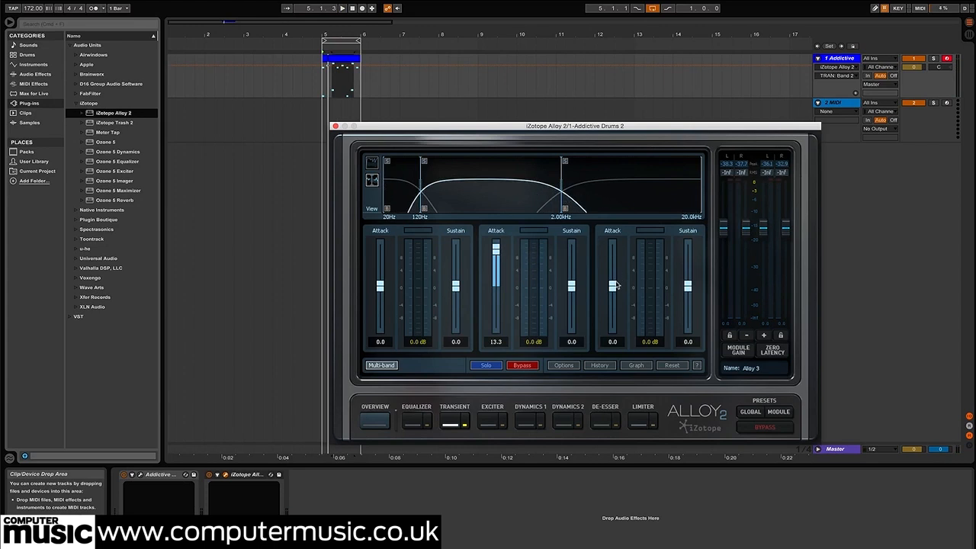
left_click_drag(615, 285, 615, 245)
key("space")
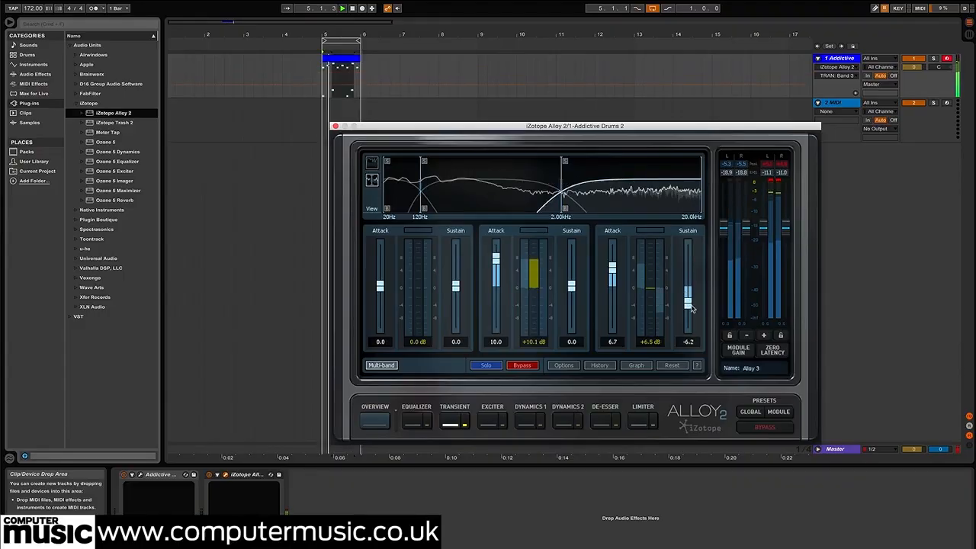
Refine the Transient mid band to about 7.8 attack and -8.7 sustain, and fine-tune the high band's attack
left_click_drag(571, 287, 577, 298)
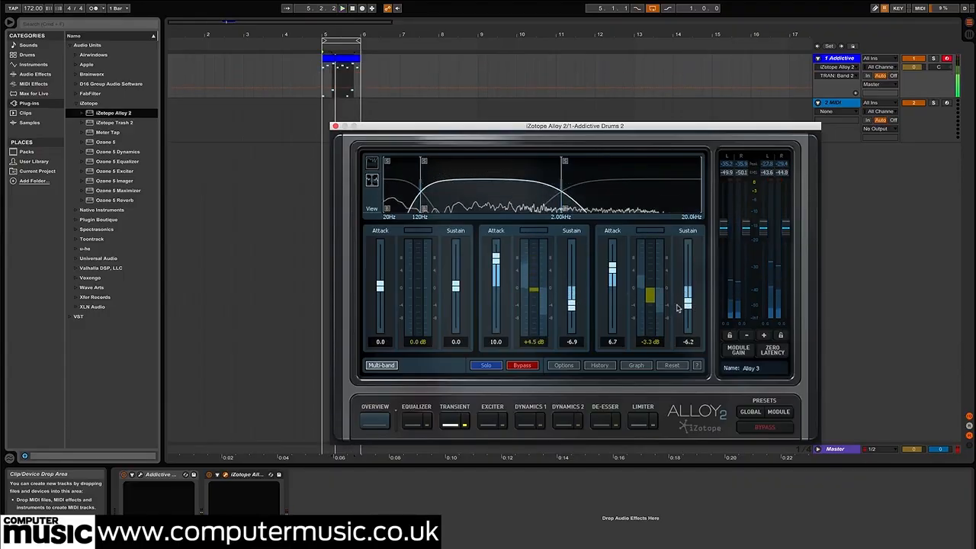
left_click_drag(500, 259, 500, 258)
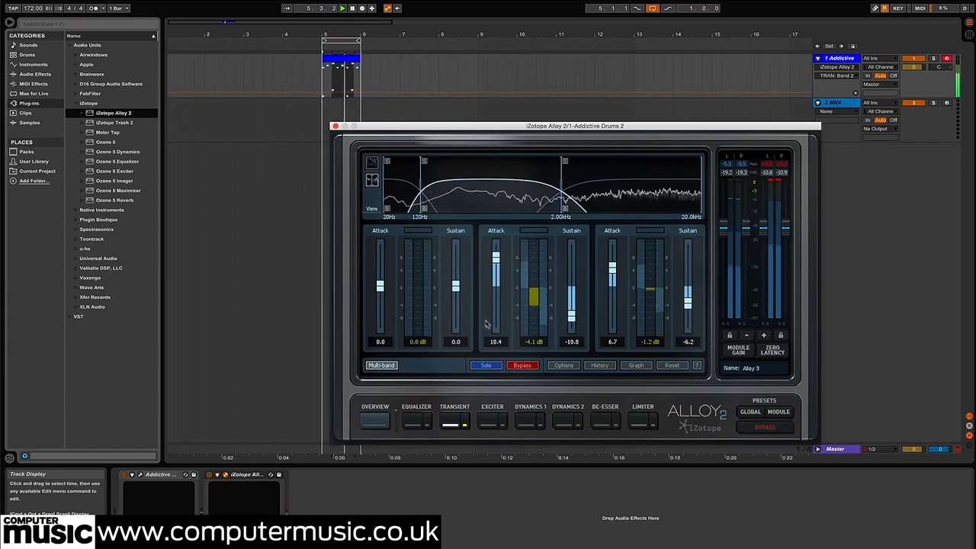
left_click_drag(577, 318, 577, 313)
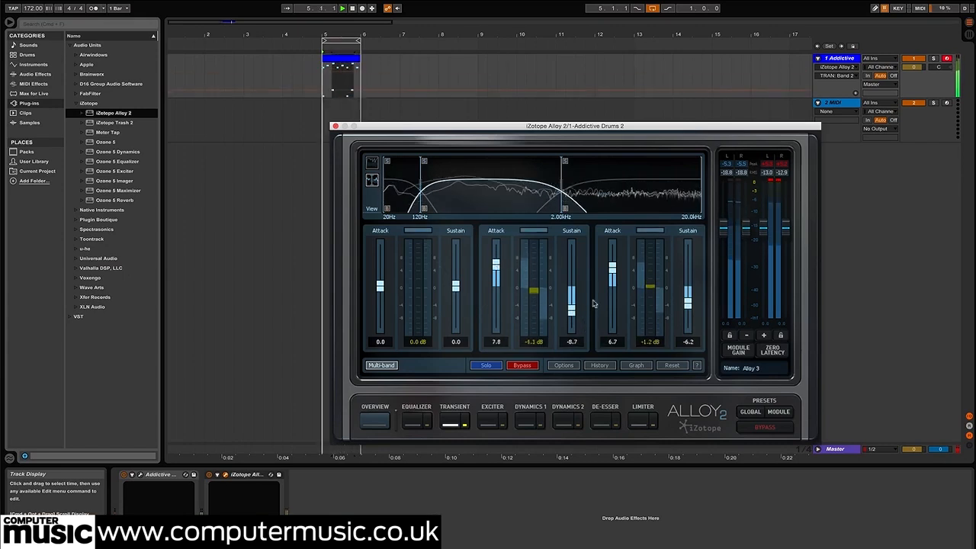
left_click_drag(613, 270, 613, 267)
left_click_drag(496, 269, 496, 271)
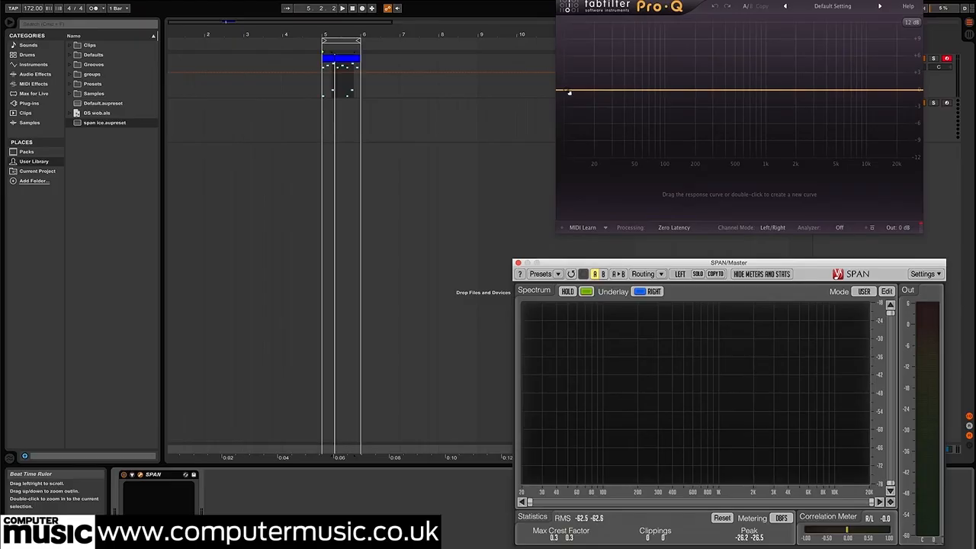
Add a low-cut band in FabFilter Pro-Q with Mid/Side channel mode, a 48 dB/oct slope, and processing on the side signal only
double_click(567, 92)
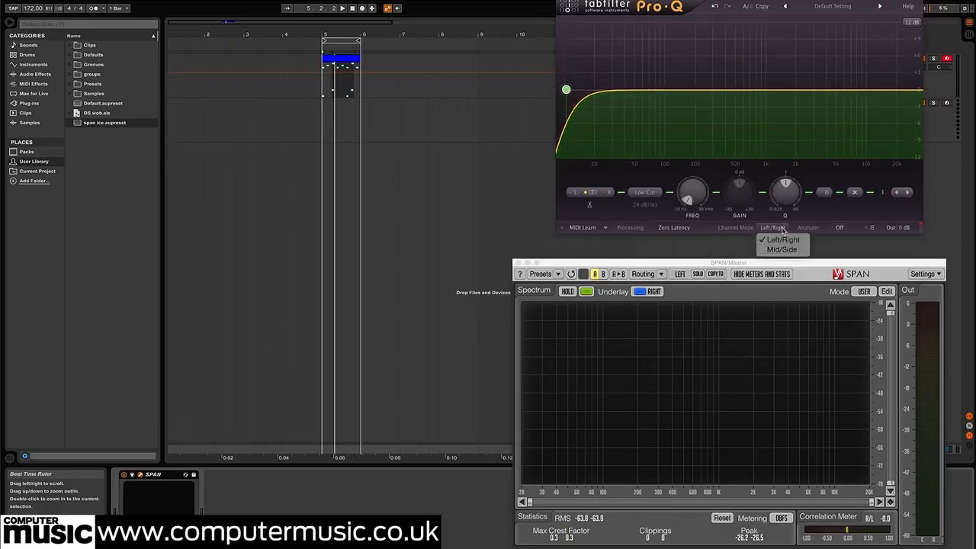
left_click(782, 250)
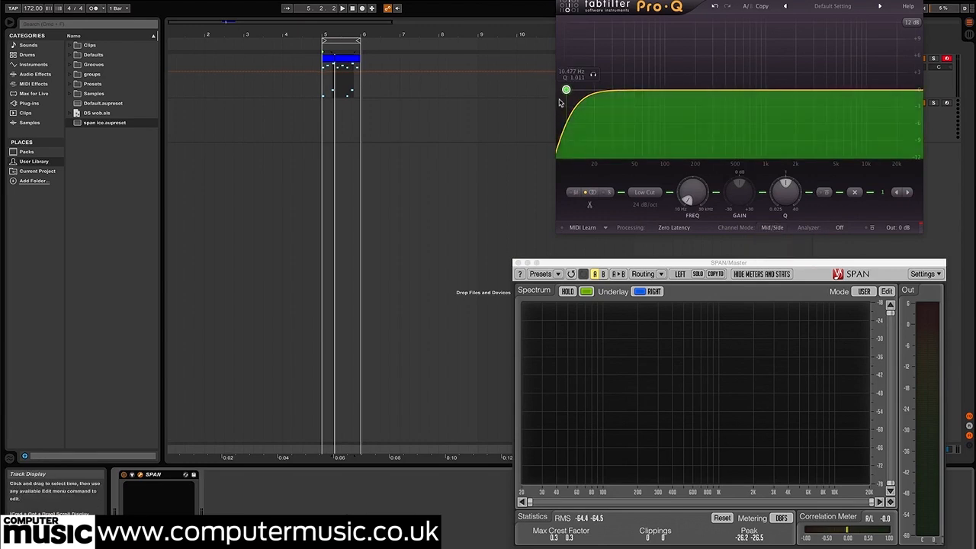
left_click(645, 206)
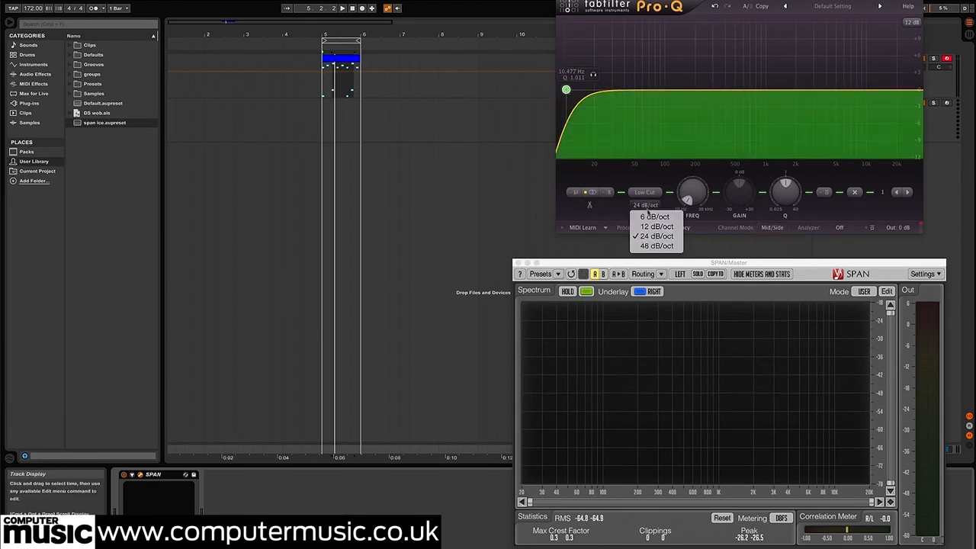
left_click(654, 246)
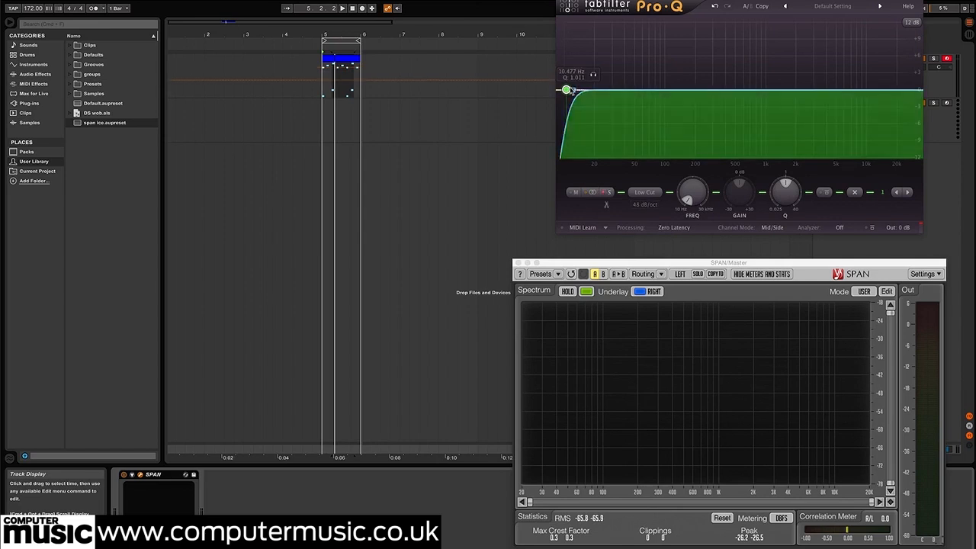
Raise the side signal's low-cut frequency to about 371 Hz while auditioning the drum loop
key("space")
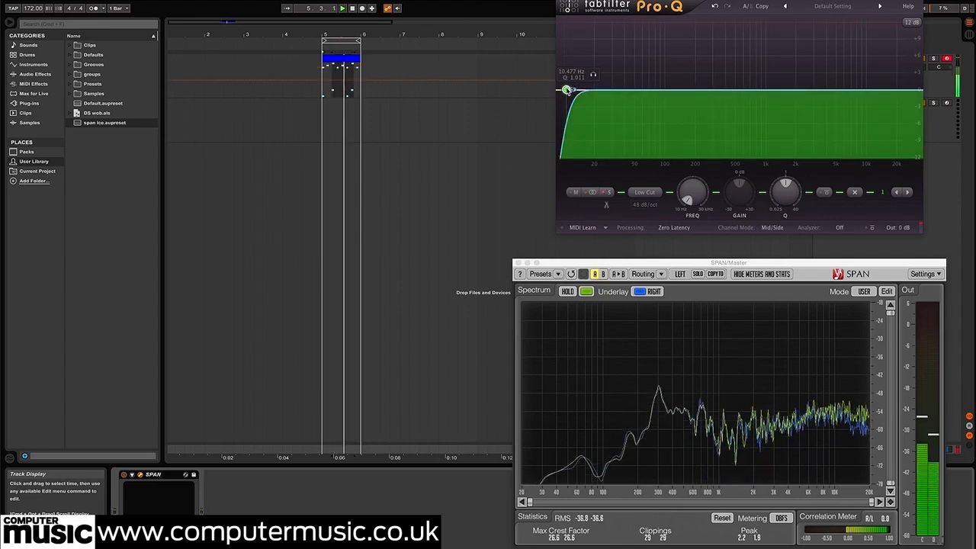
left_click_drag(566, 90, 712, 93)
key("space")
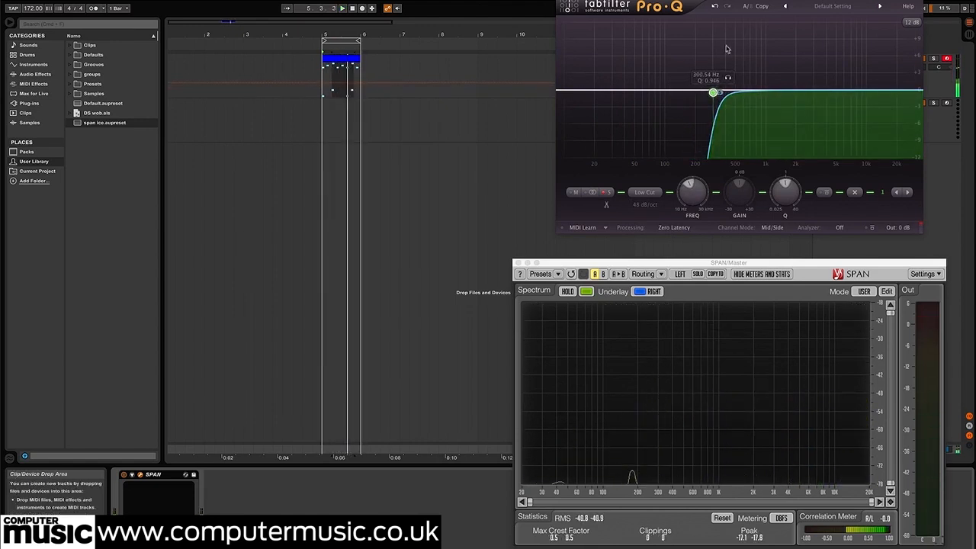
key("space")
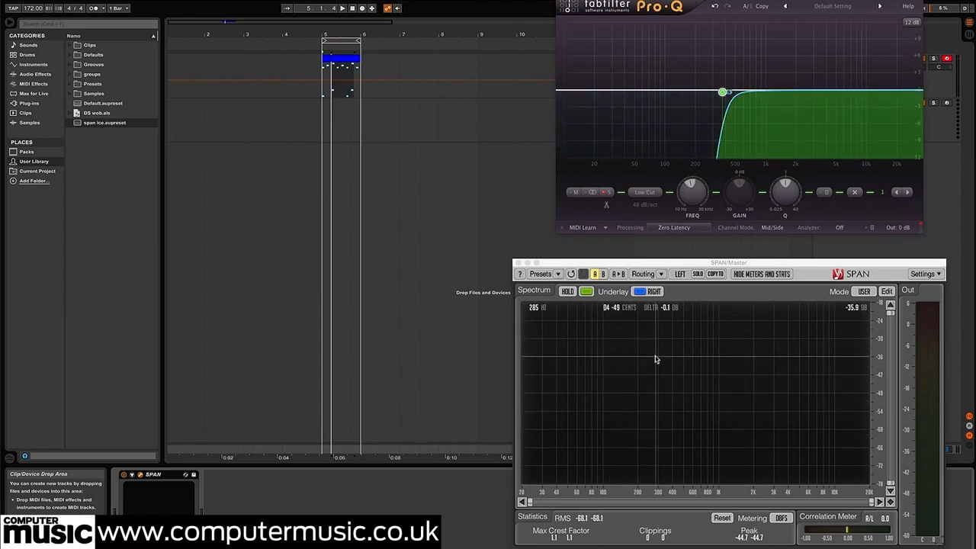
key("space")
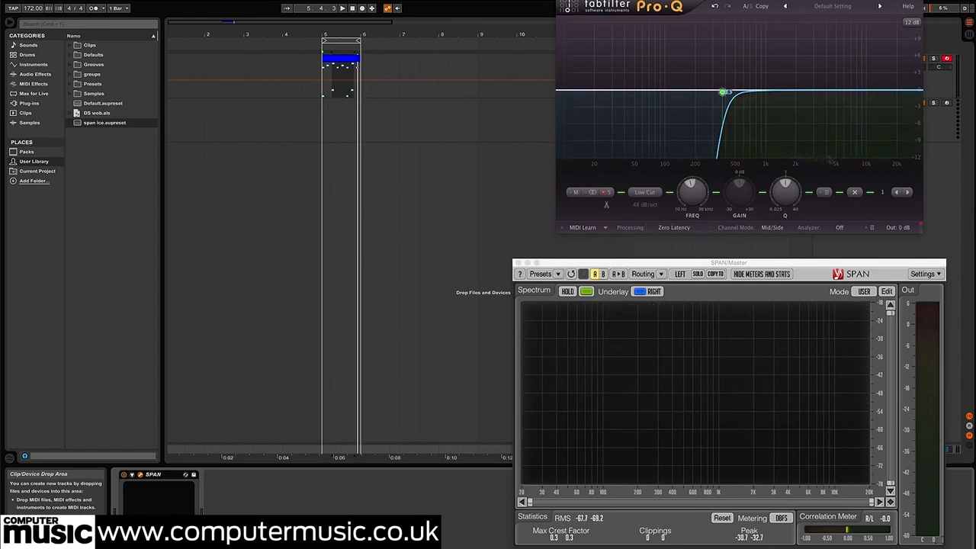
key("space")
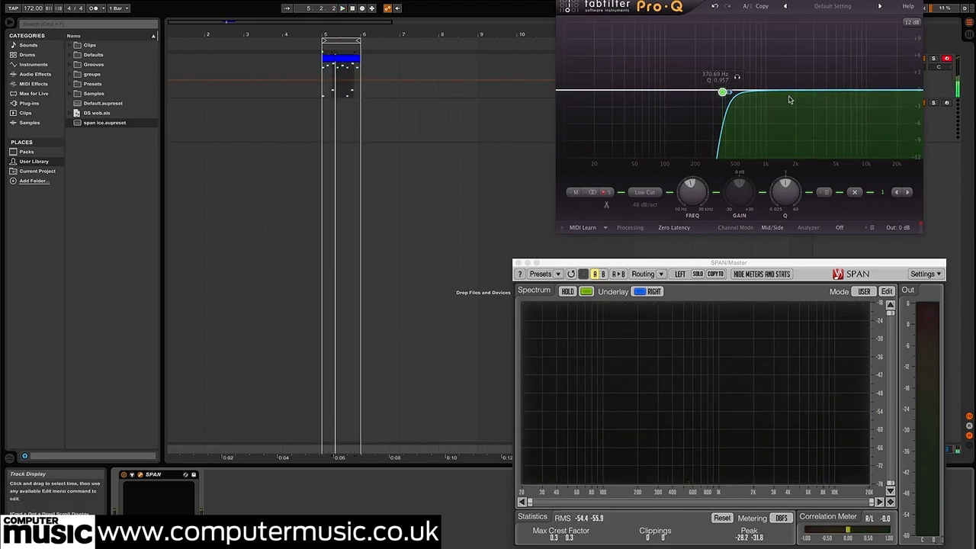
Add a bell boost of about 4 dB near 1573 Hz with a Q of about 0.85, and audition it
left_click_drag(787, 93, 789, 70)
key("space")
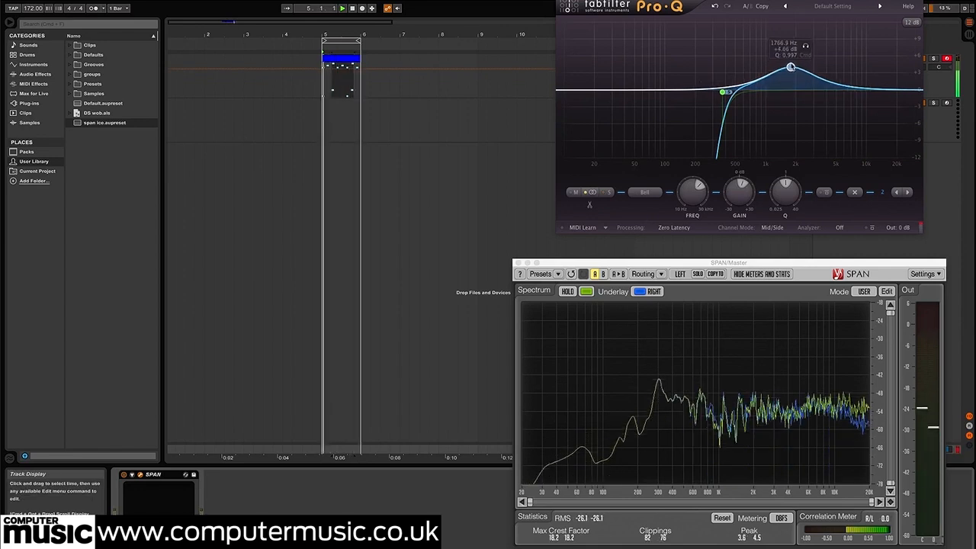
left_click_drag(791, 68, 796, 63)
scroll(796, 63, "down", 1)
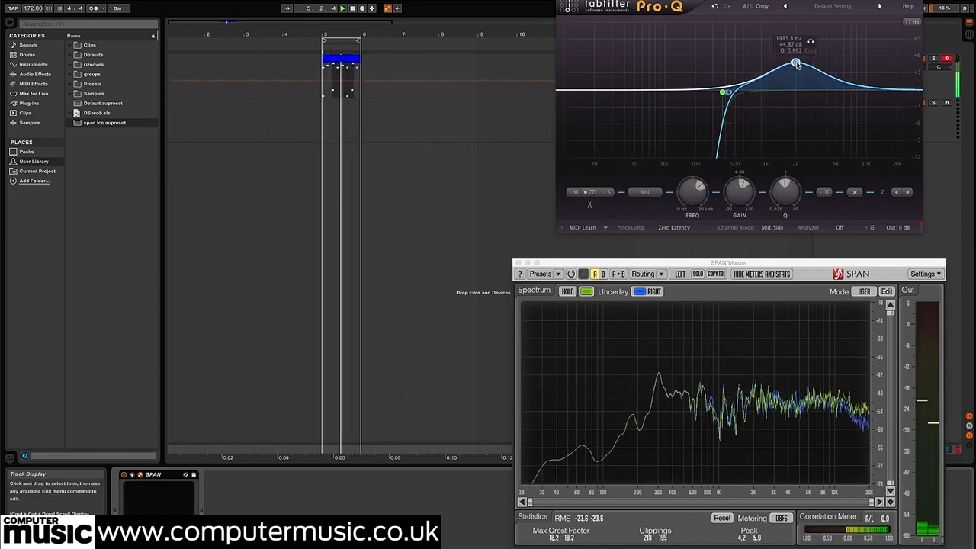
left_click_drag(796, 62, 785, 68)
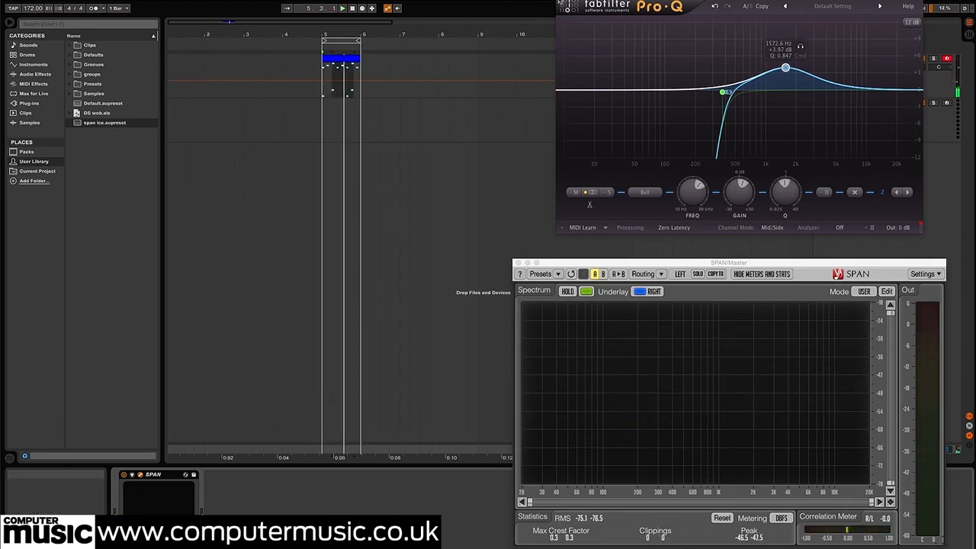
key("space")
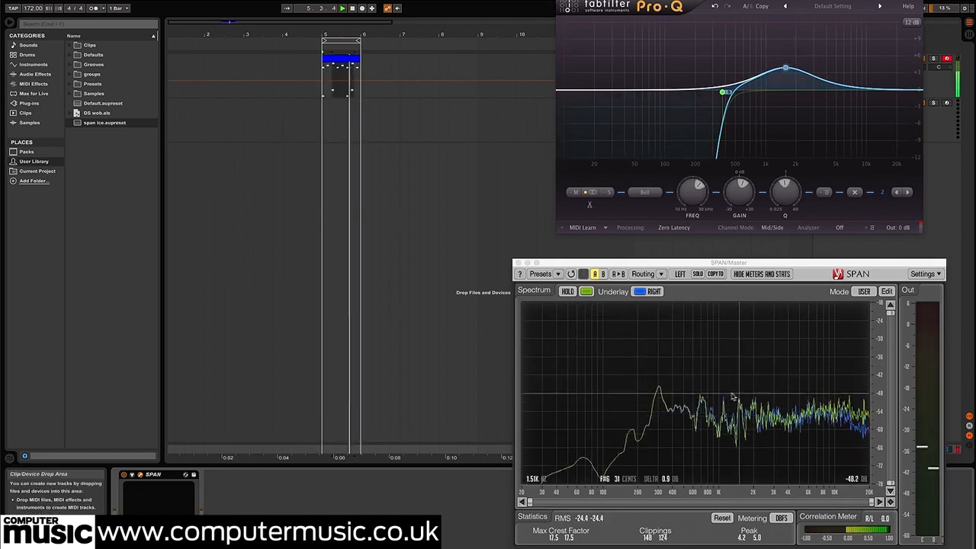
key("space")
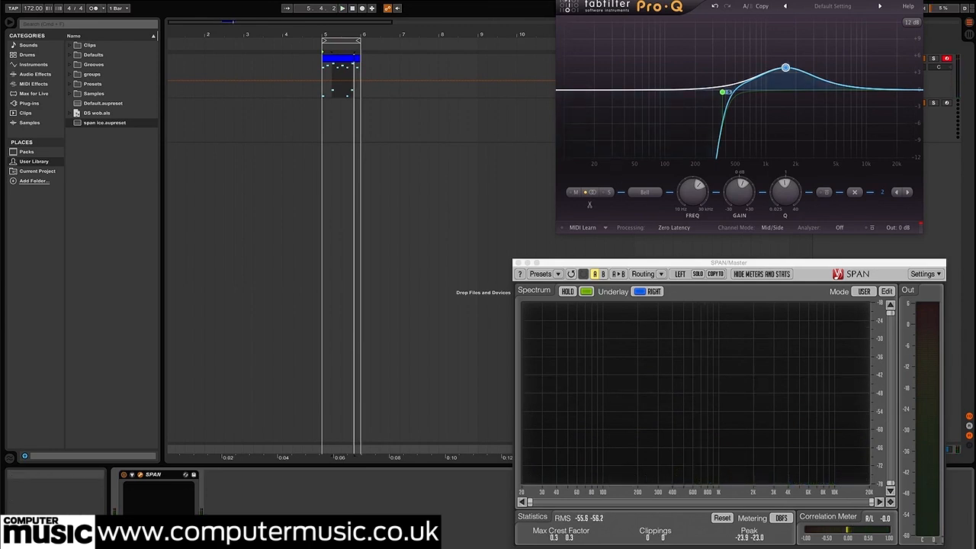
Close Pro-Q and load the Drum Lab instrument from the DrumLab library in Komplete Kontrol on the second track
left_click(561, 1)
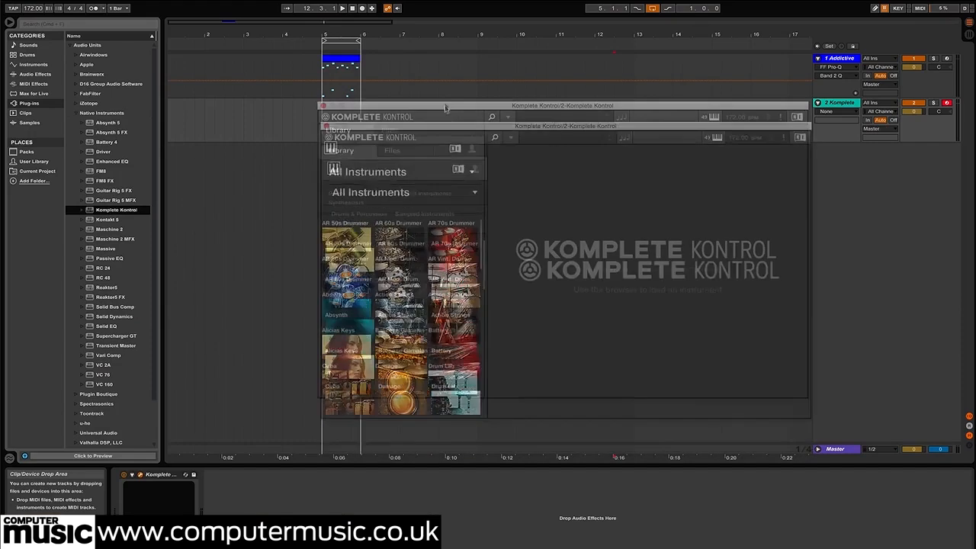
left_click(454, 329)
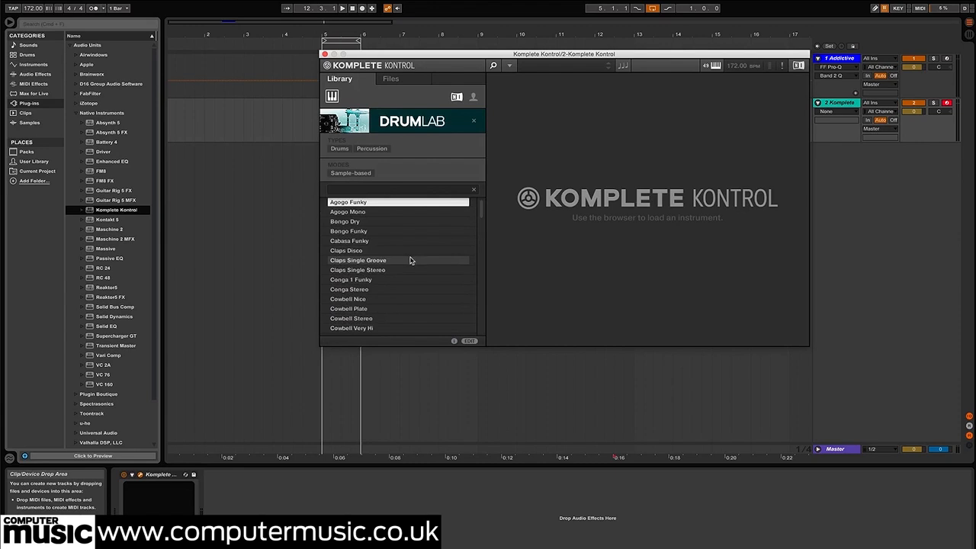
left_click_drag(482, 211, 480, 228)
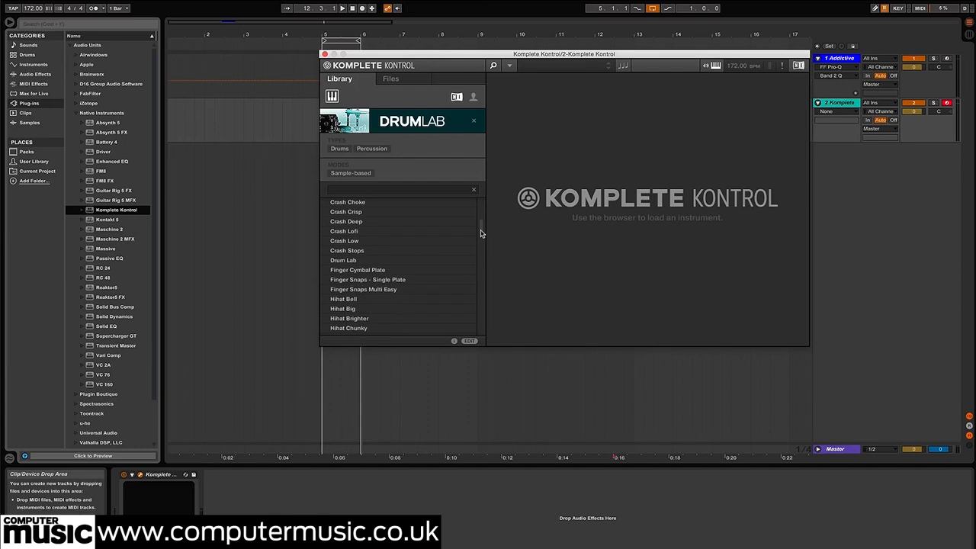
double_click(358, 260)
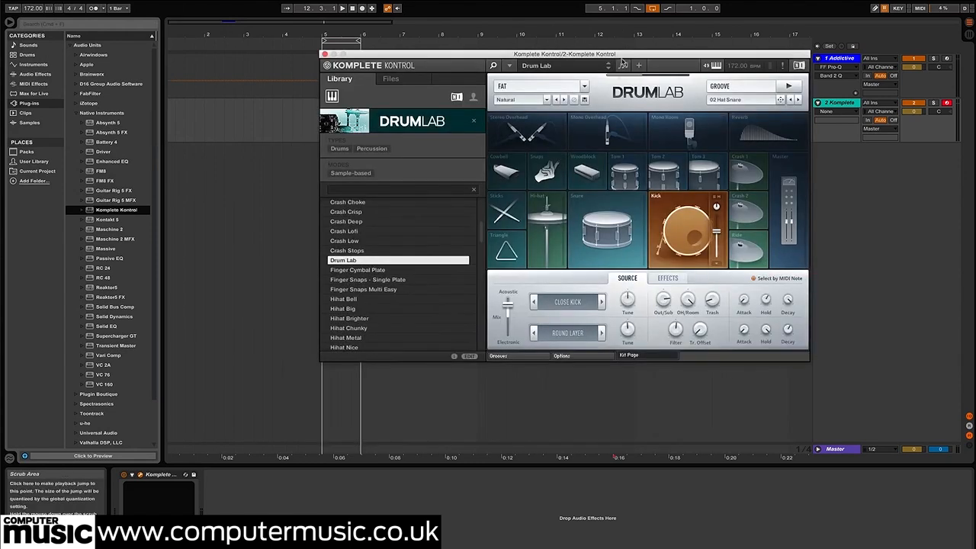
left_click_drag(621, 58, 575, 29)
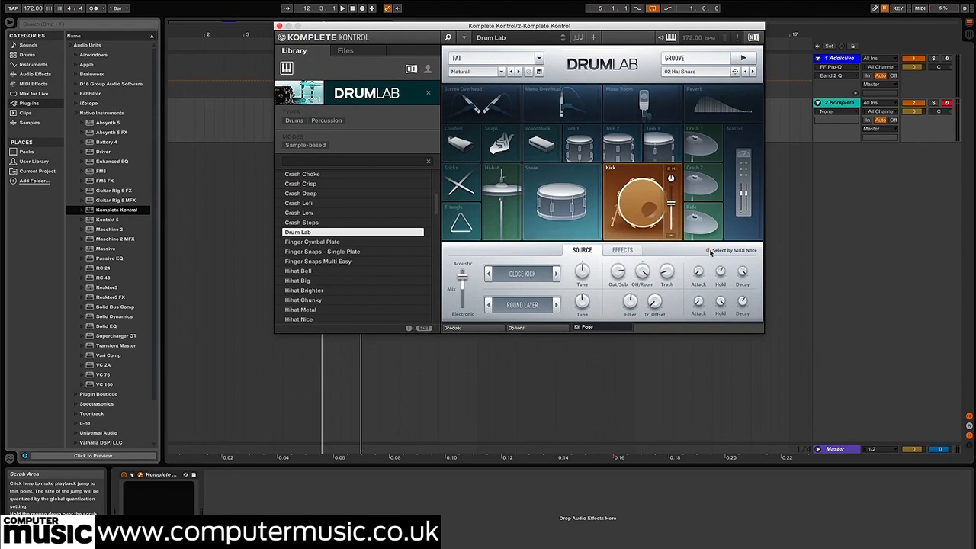
Insert an empty one-bar MIDI clip at bar 5 on the Komplete Kontrol track and open its note editor
left_click_drag(540, 29, 627, 226)
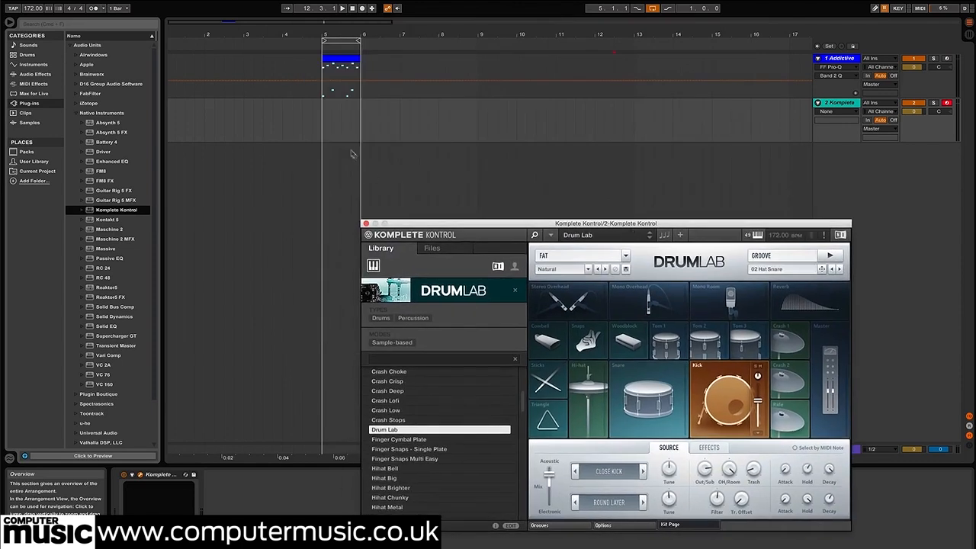
right_click(340, 116)
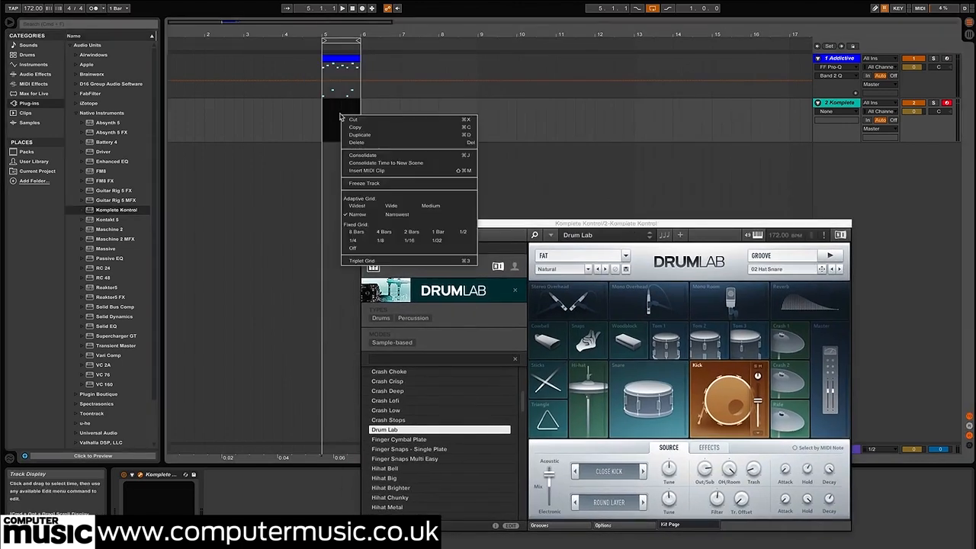
left_click(414, 171)
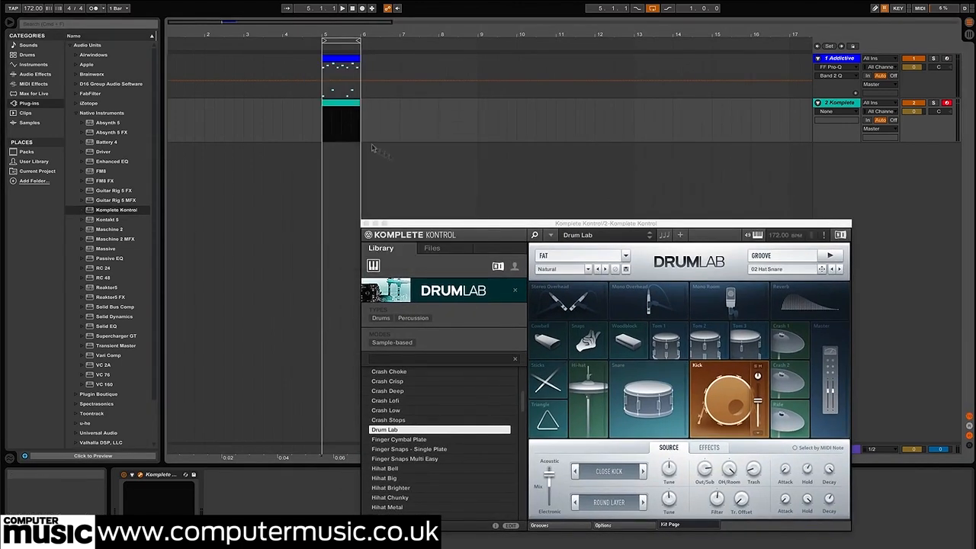
double_click(341, 100)
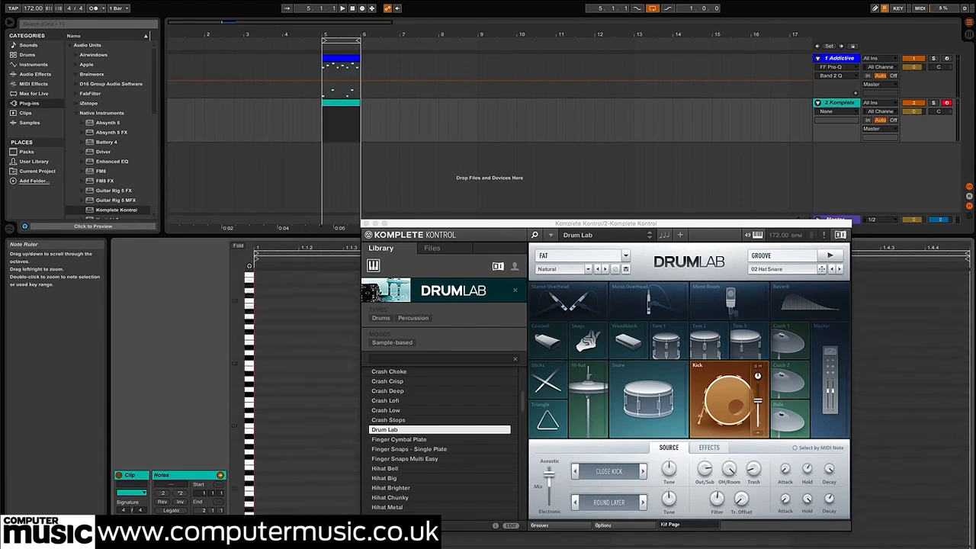
Program DrumLab kicks on C#1 at 1 and 1.3.3 and snares on D1 at 1.2 and 1.4, and play the loop
right_click(317, 414)
left_click(366, 543)
left_click_drag(455, 223, 488, 0)
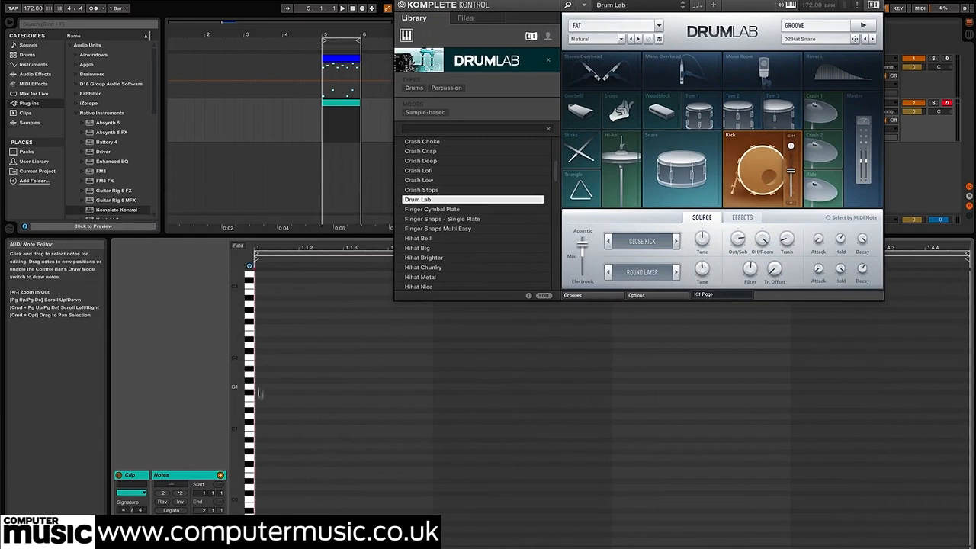
left_click(249, 429)
double_click(261, 424)
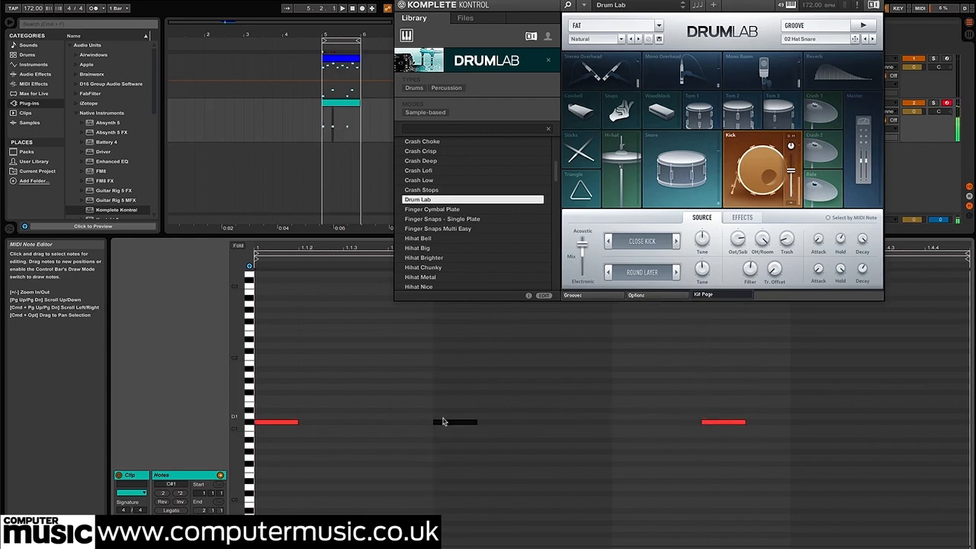
double_click(454, 417)
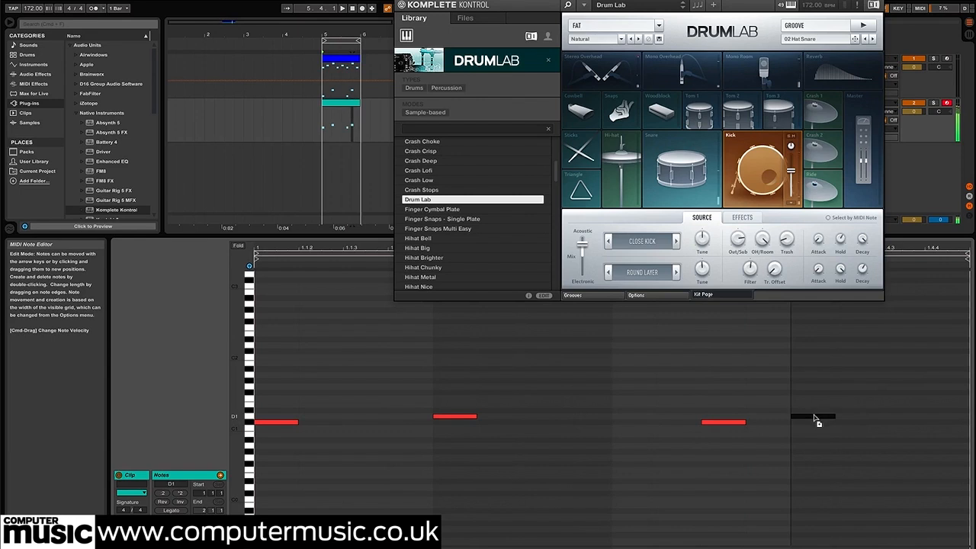
key("space")
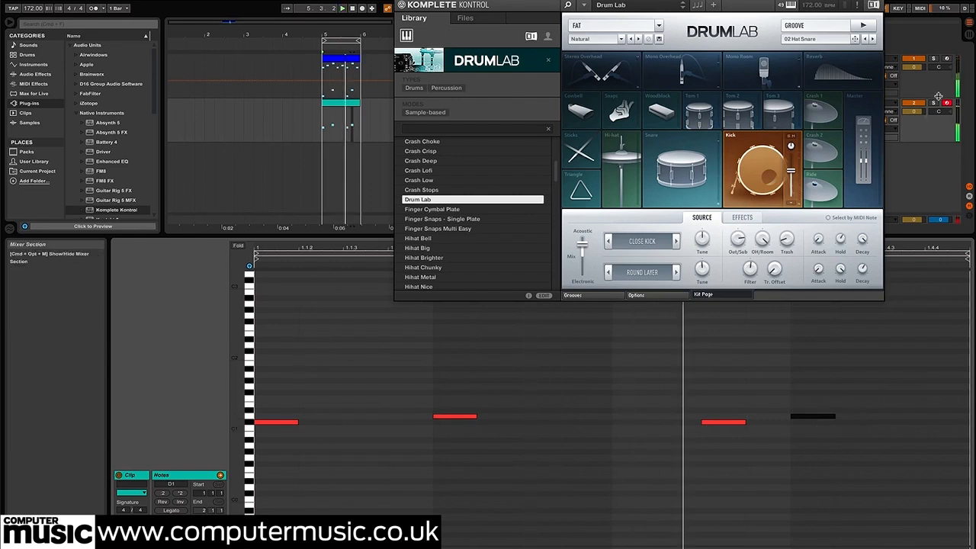
Solo the Komplete Kontrol track and delete both D1 snare notes from its clip
left_click(937, 107)
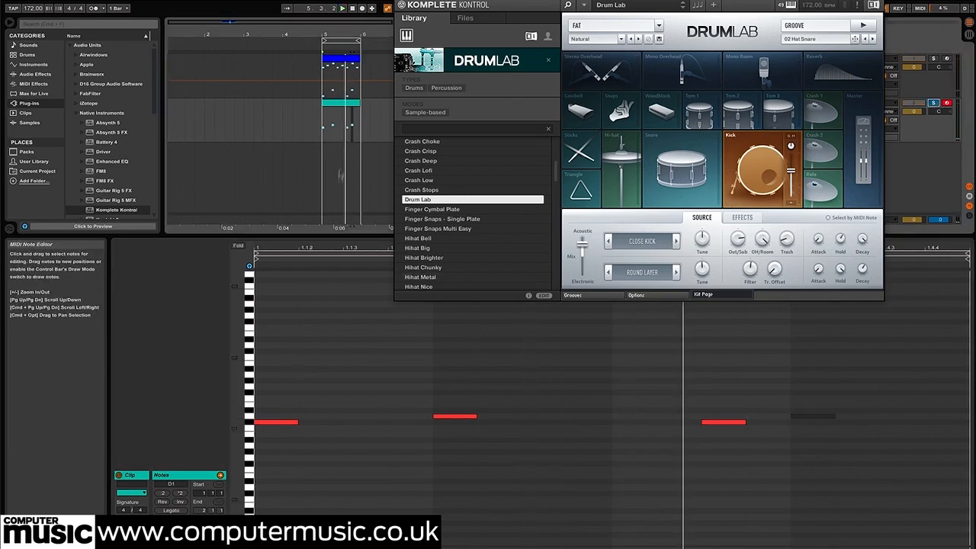
left_click_drag(926, 366, 439, 415)
key("Delete")
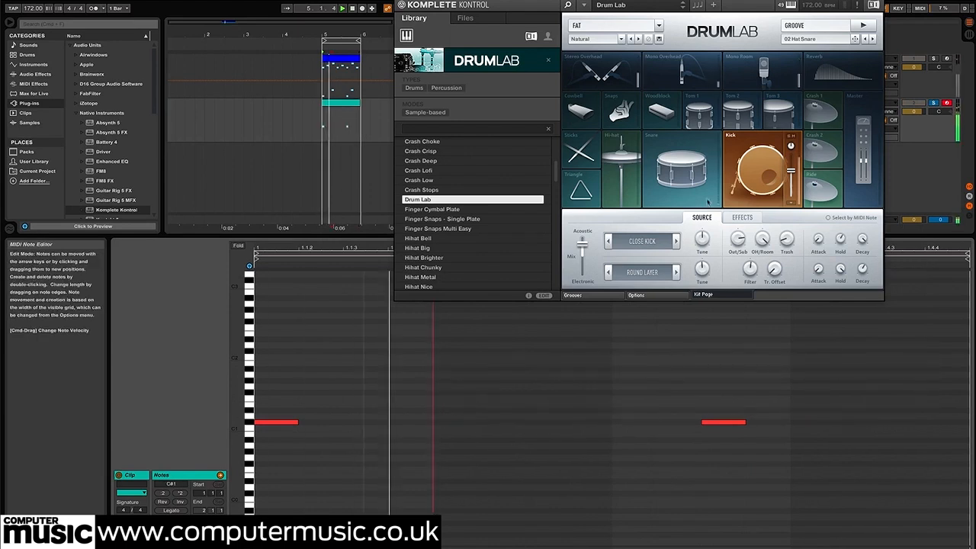
Set the DrumLab kick's mix fully electronic with the Tread Layer, and turn the reverb volume down
left_click_drag(581, 245, 581, 380)
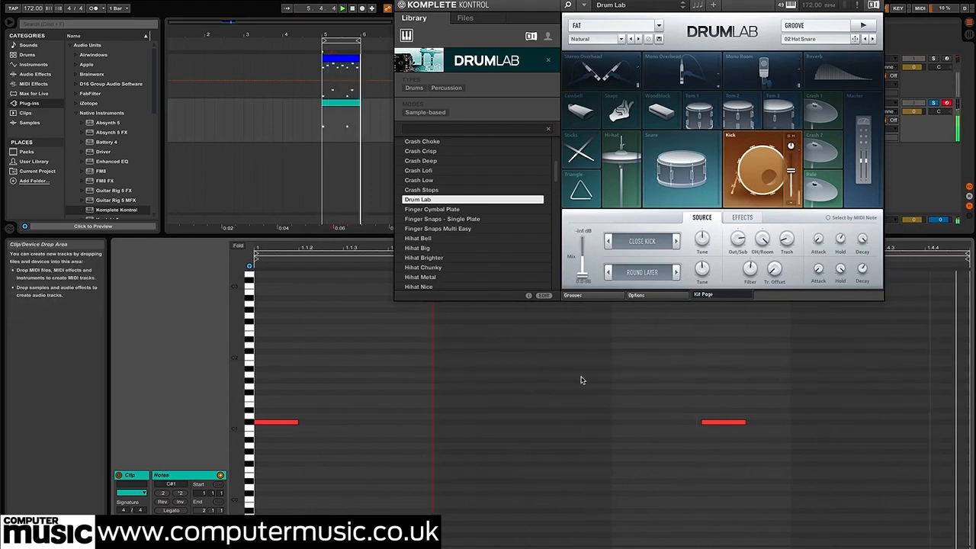
left_click(676, 273)
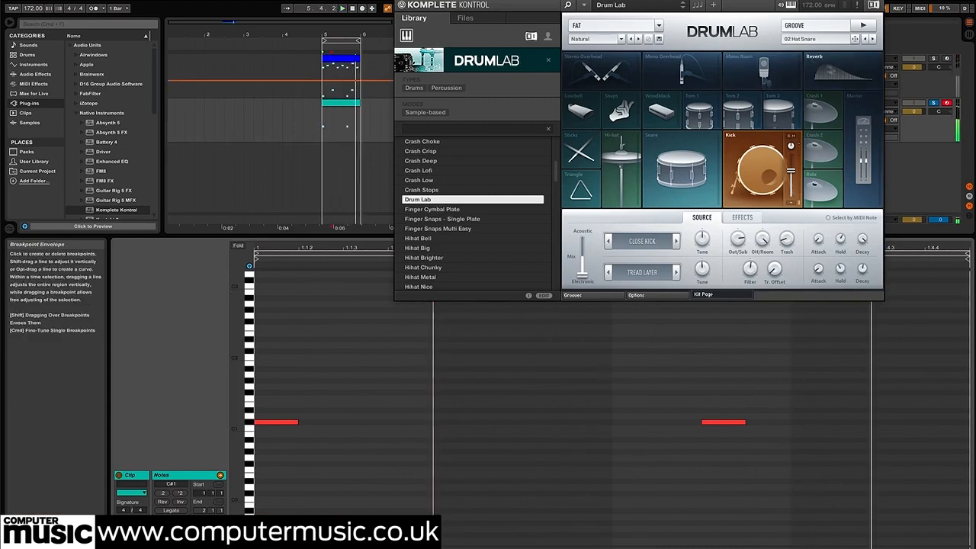
left_click(822, 67)
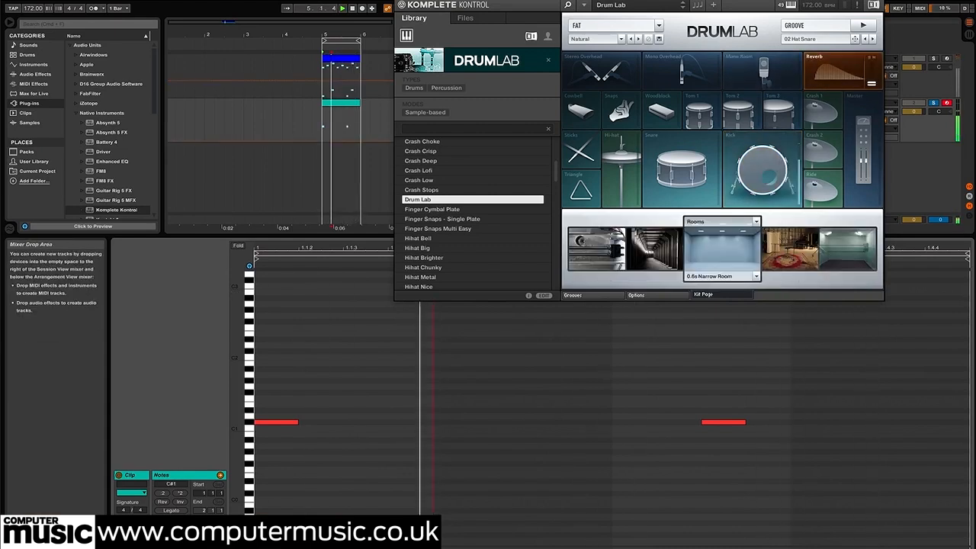
left_click(770, 171)
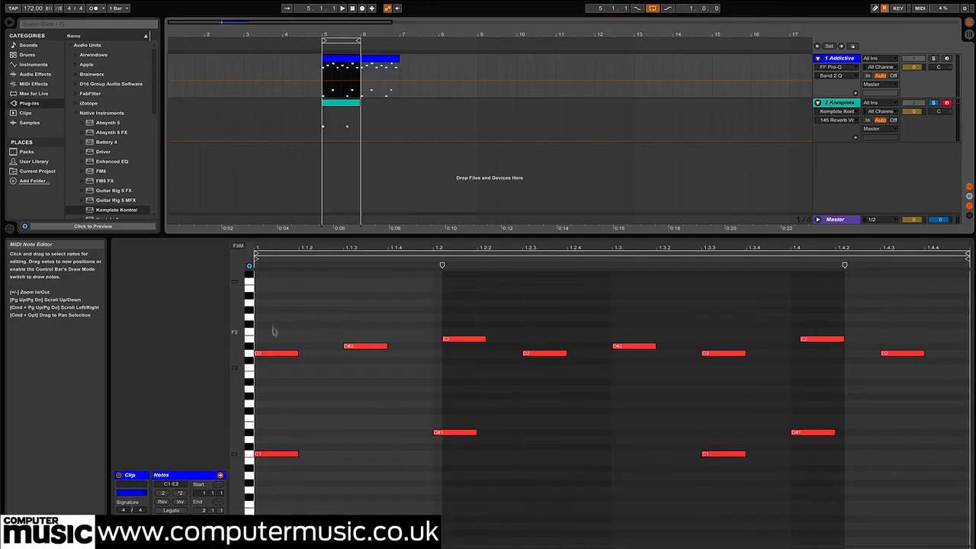
Delete every note except the first kick from bar 5 of the Addictive Drums part
left_click_drag(269, 318, 883, 441)
key("Delete")
left_click_drag(661, 465, 660, 466)
key("Delete")
Move the DrumLab clip's first kick note to 1.2 and play a loop over the first two beats of bar 5
left_click(342, 103)
left_click_drag(322, 384, 287, 428)
left_click_drag(288, 423, 464, 423)
left_click_drag(359, 42, 331, 187)
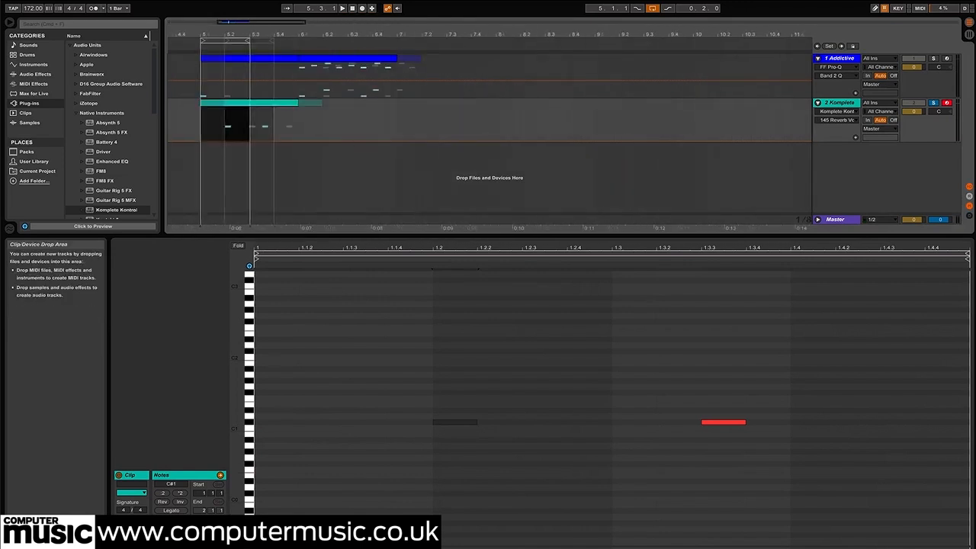
scroll(331, 186, "left", 5)
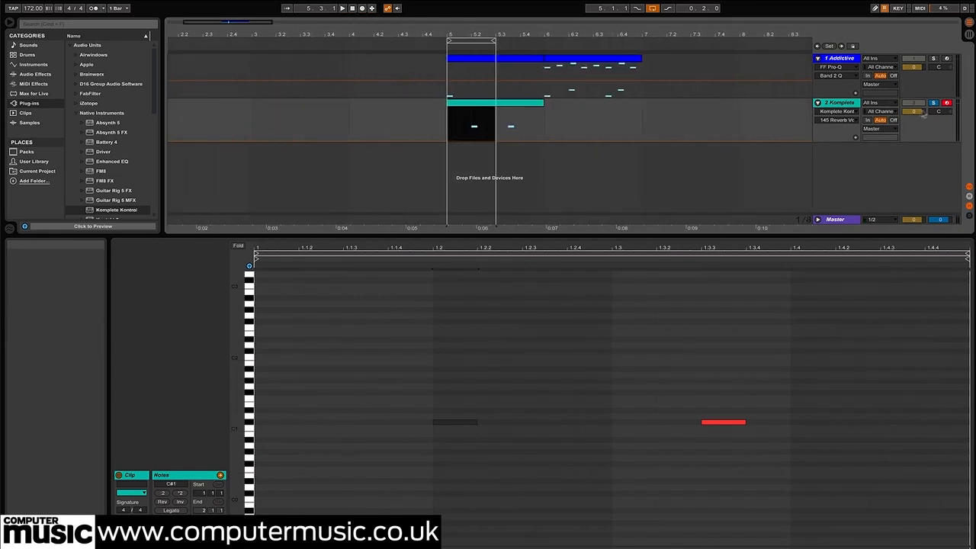
key("space")
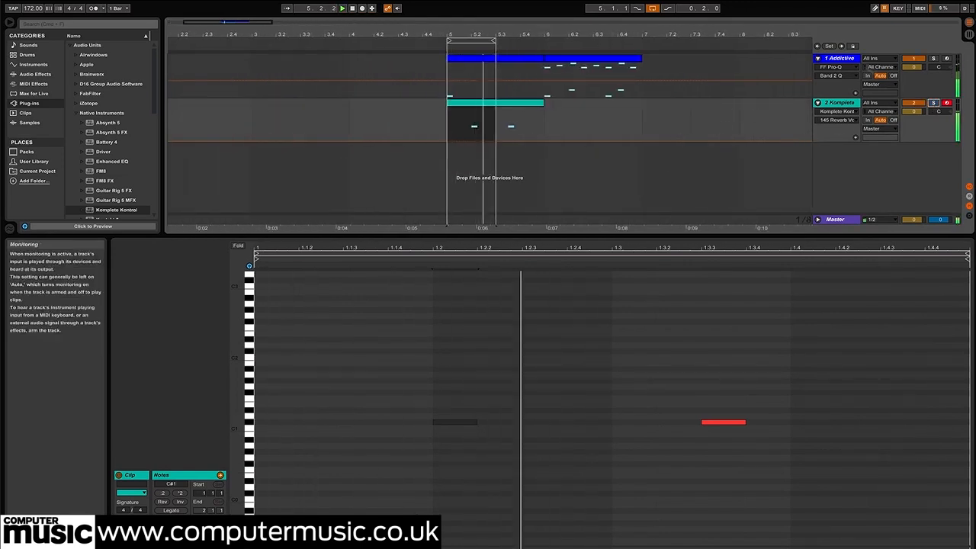
Open the SPAN analyser on the master track and compare the spectra of the two looping kicks
left_click(838, 103)
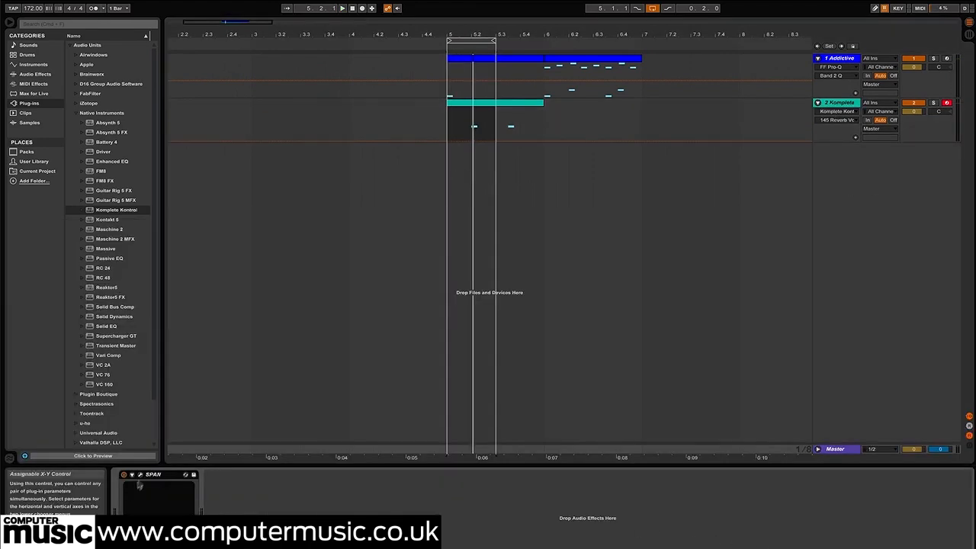
left_click(141, 475)
left_click_drag(769, 268, 758, 219)
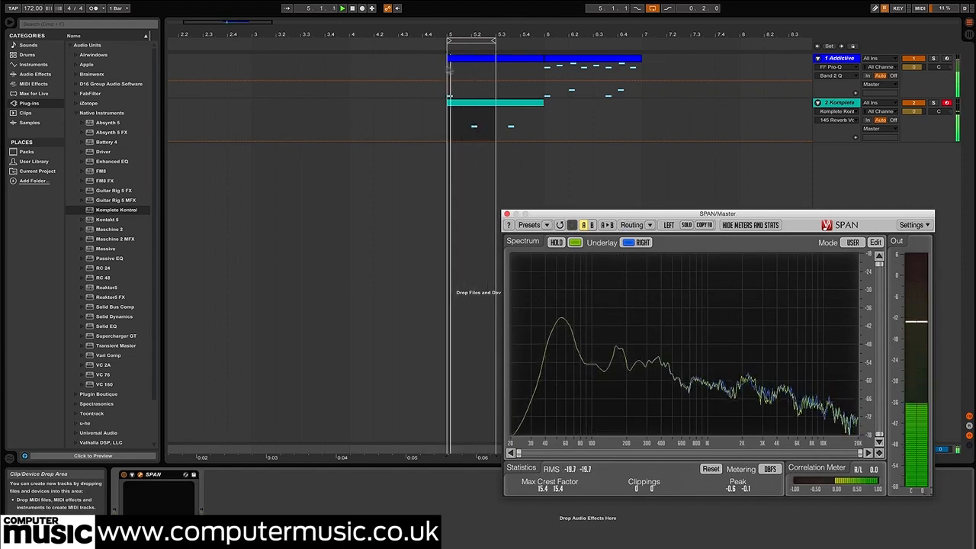
Tune the DrumLab kick's electronic layer to 1.41 against the SPAN display, and close both plug-in windows
left_click(470, 107)
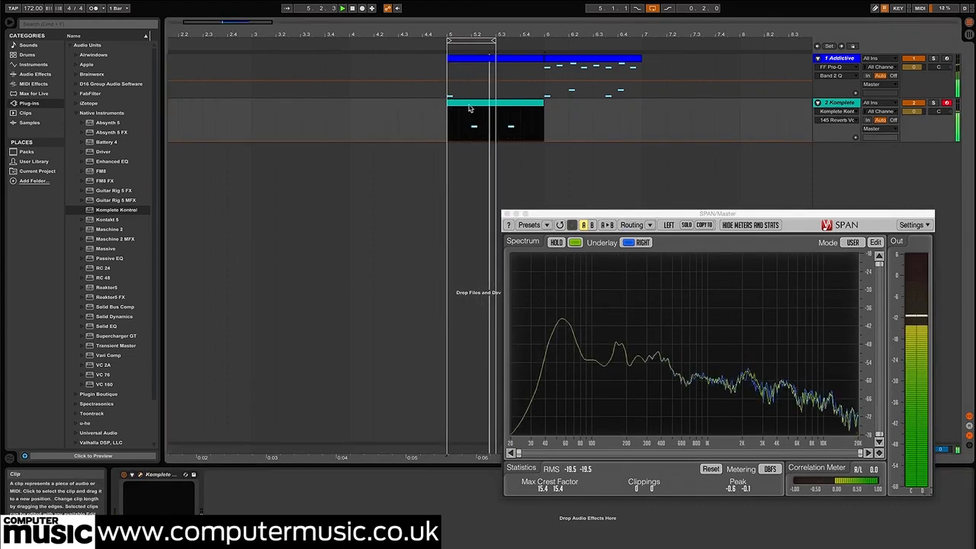
left_click(832, 103)
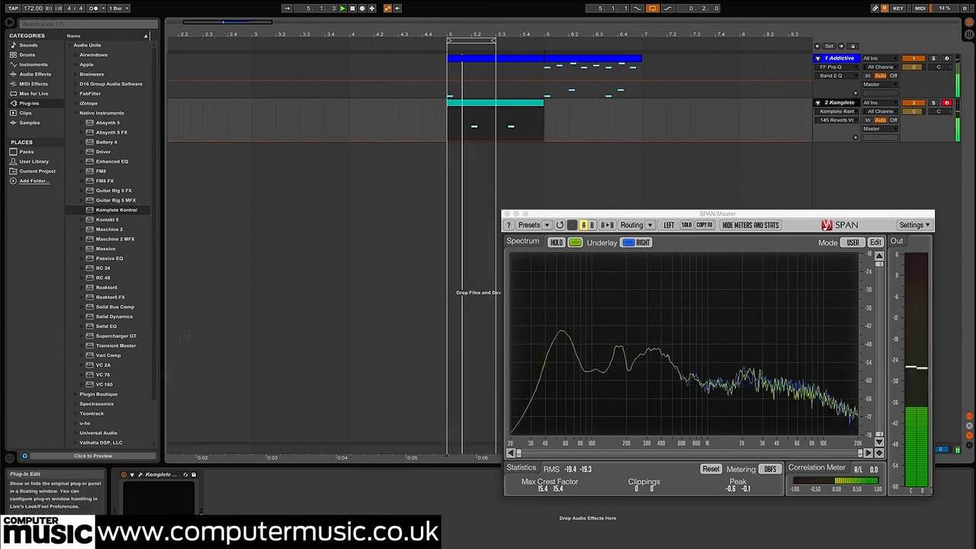
left_click_drag(543, 0, 220, 2)
left_click_drag(383, 279, 382, 283)
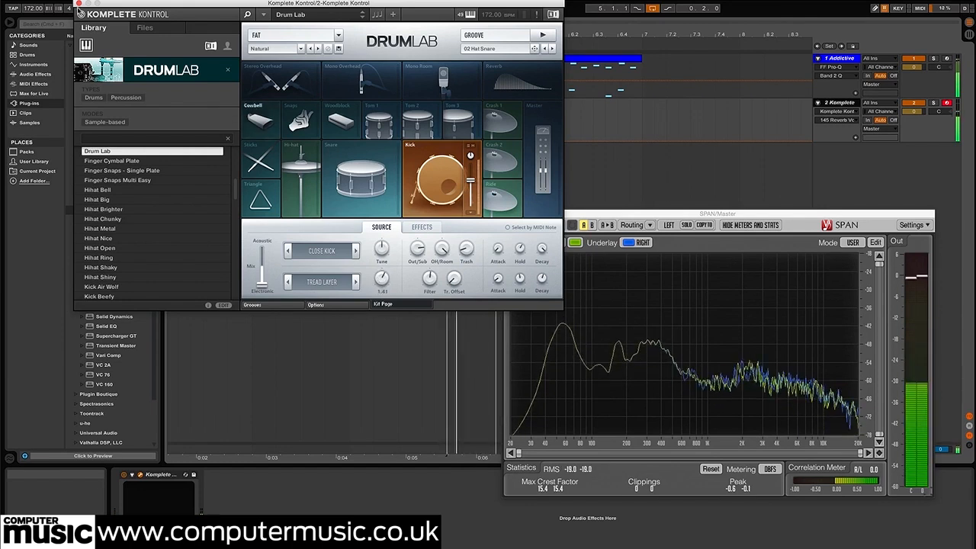
key("space")
left_click(80, 4)
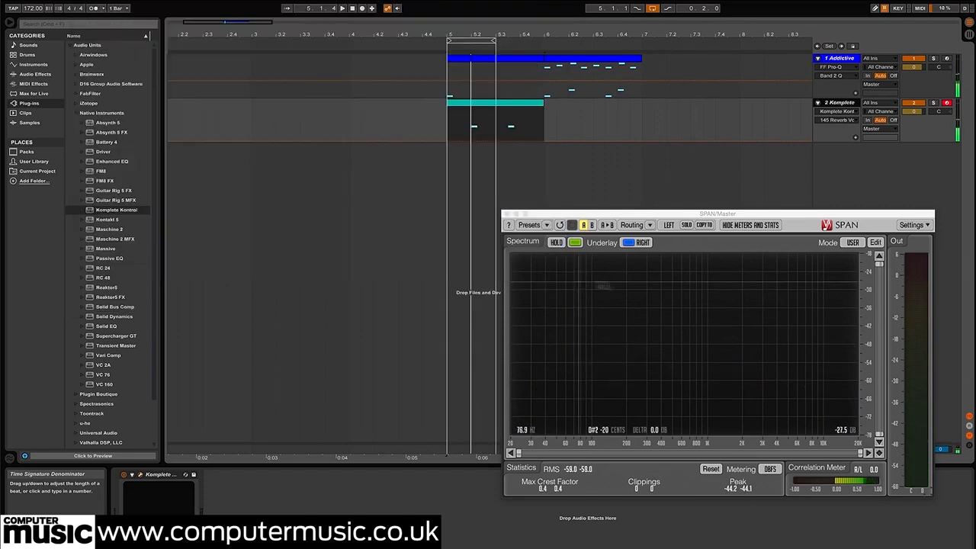
left_click(507, 215)
Move the DrumLab clip's kick note at 1.2 to the start of the clip and play it back
double_click(477, 107)
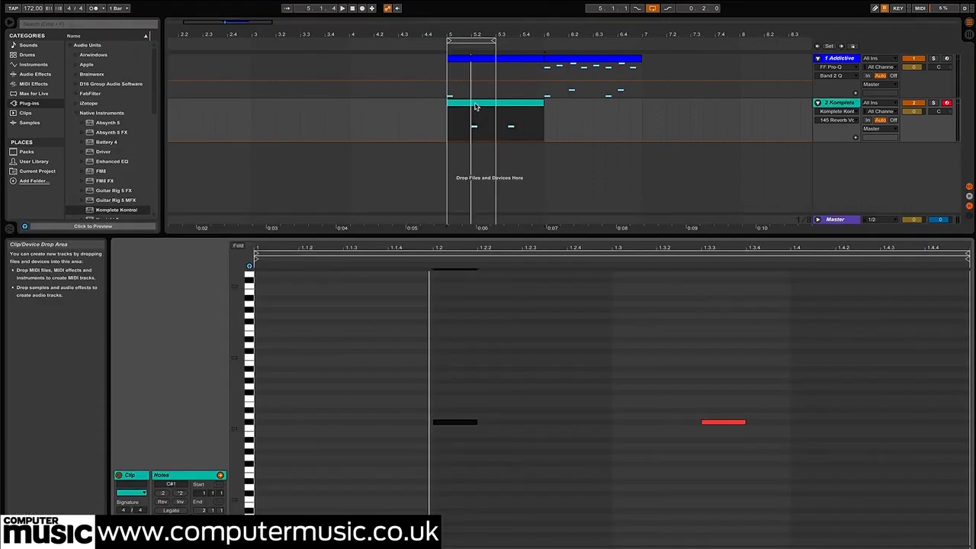
left_click_drag(457, 424, 269, 427)
key("space")
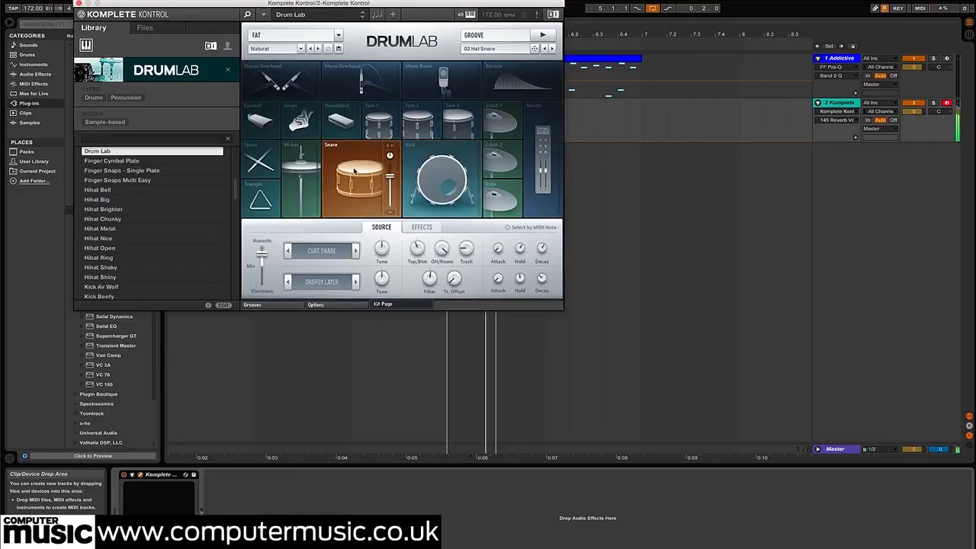
Set the DrumLab snare's mix fully electronic with the Stark Layer, and adjust its tuning and volume
mouse_move(261, 253)
left_mouse_down()
mouse_move(264, 298)
mouse_move(266, 259)
left_mouse_up()
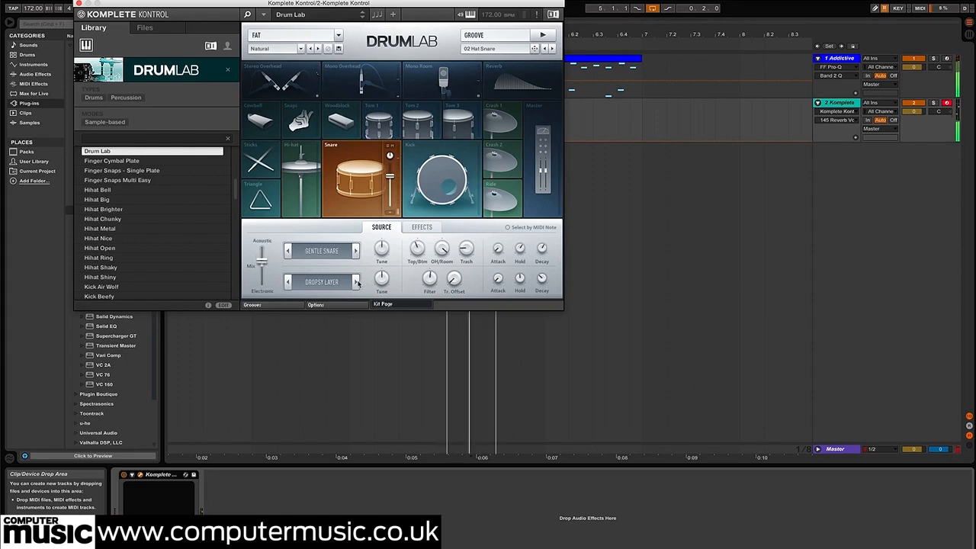
left_click_drag(261, 263, 261, 287)
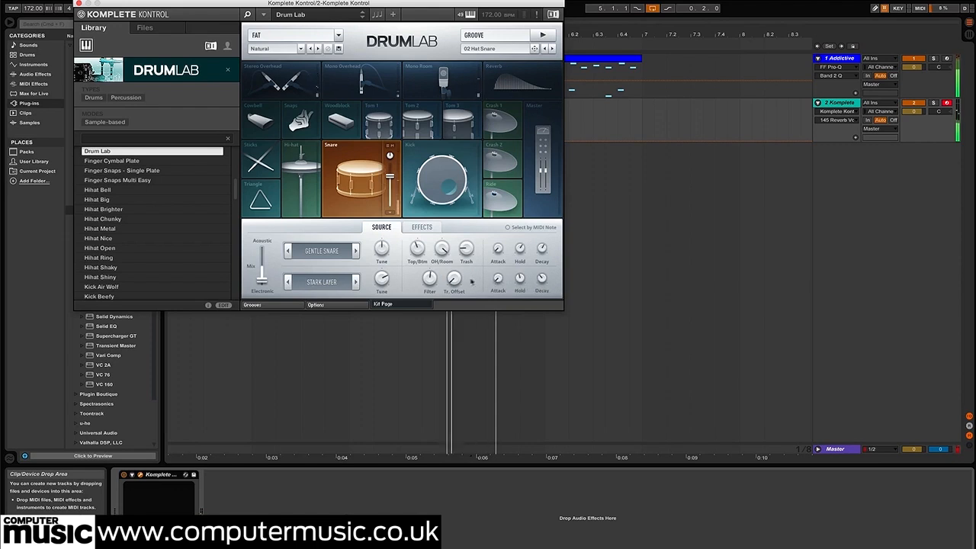
left_click_drag(384, 279, 384, 275)
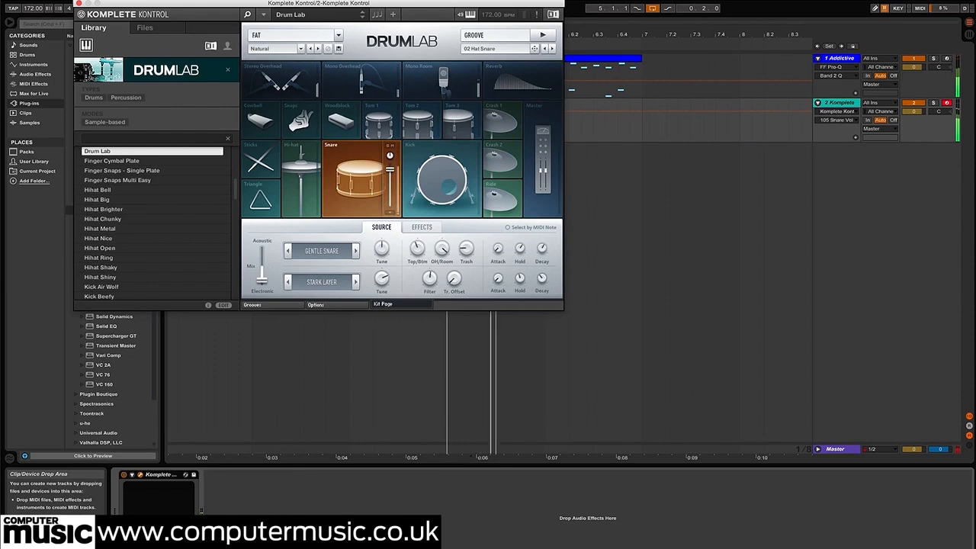
Lower the Komplete Kontrol track's volume to about -3.8 dB
left_click_drag(327, 4, 670, 174)
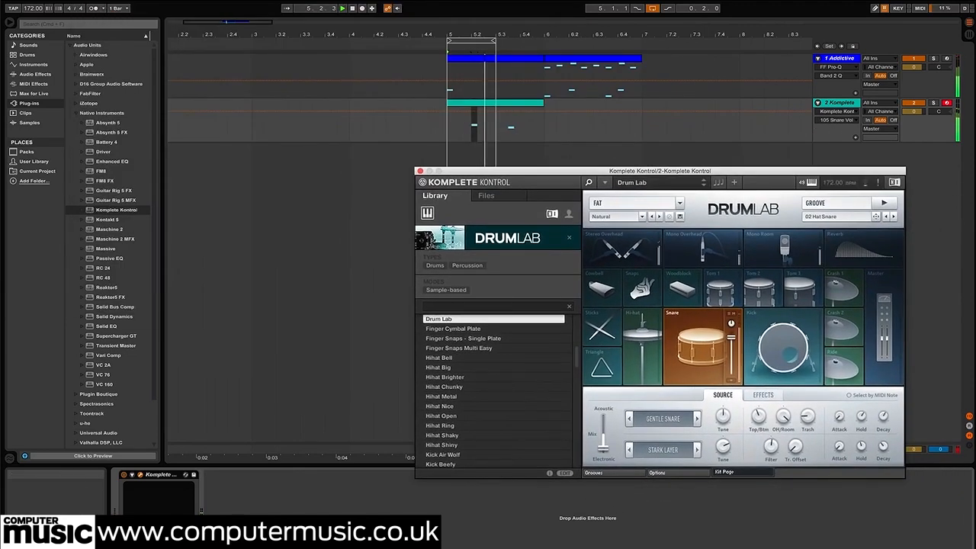
left_click_drag(731, 174, 616, 101)
left_click_drag(914, 111, 913, 122)
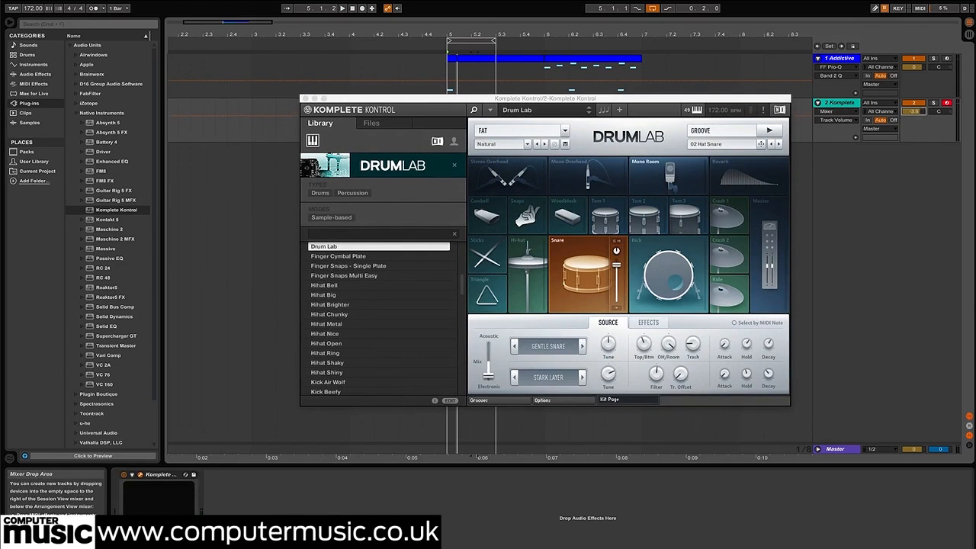
Reopen SPAN on the master track and play the loop to compare the fundamentals of the two snares
left_click(819, 449)
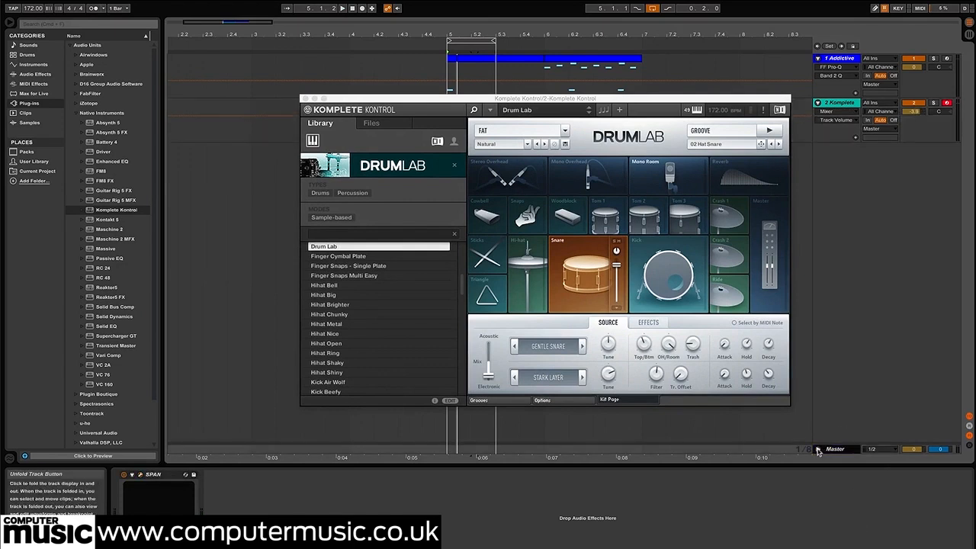
left_click(140, 474)
key("space")
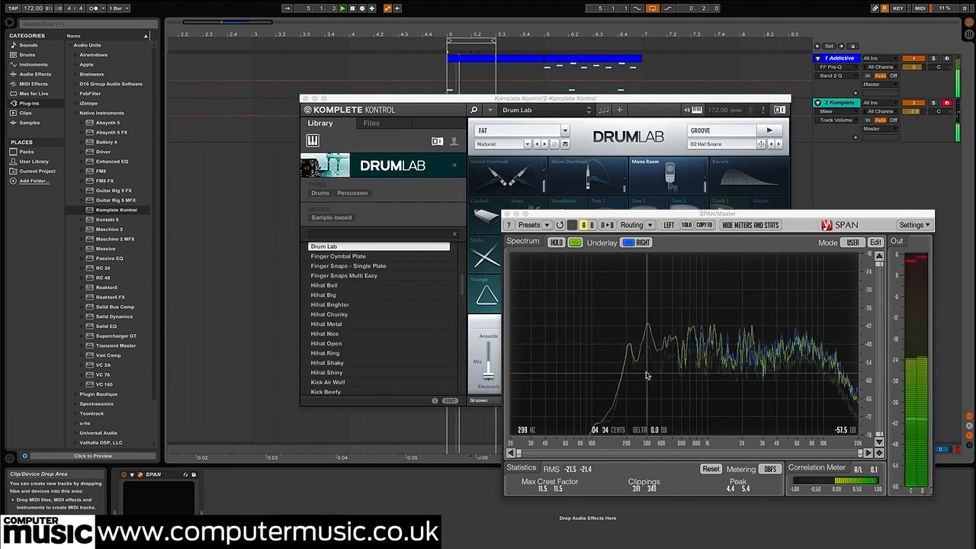
Raise the tuning of the DrumLab snare's electronic layer, and try adjusting the instrument's overall tuning
left_click_drag(503, 99, 240, 109)
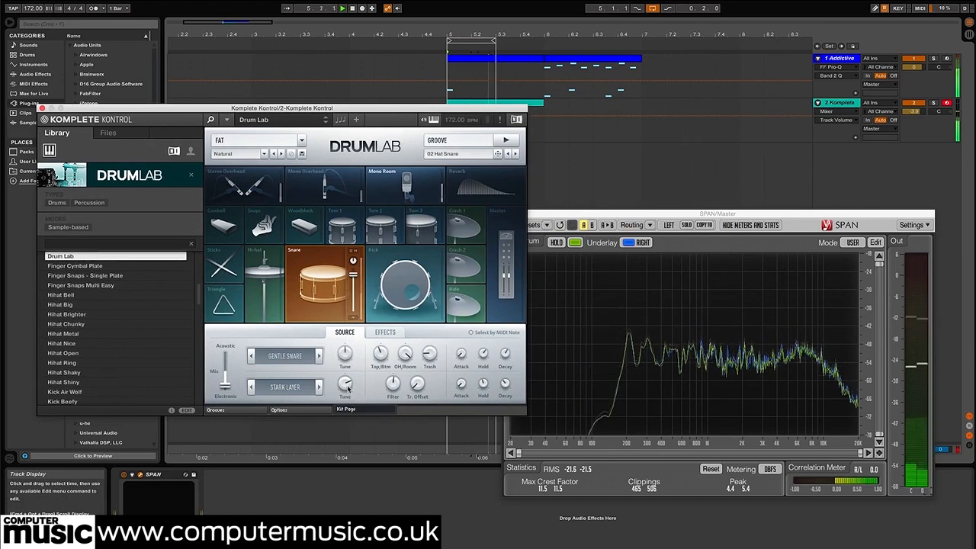
left_click_drag(344, 377, 341, 367)
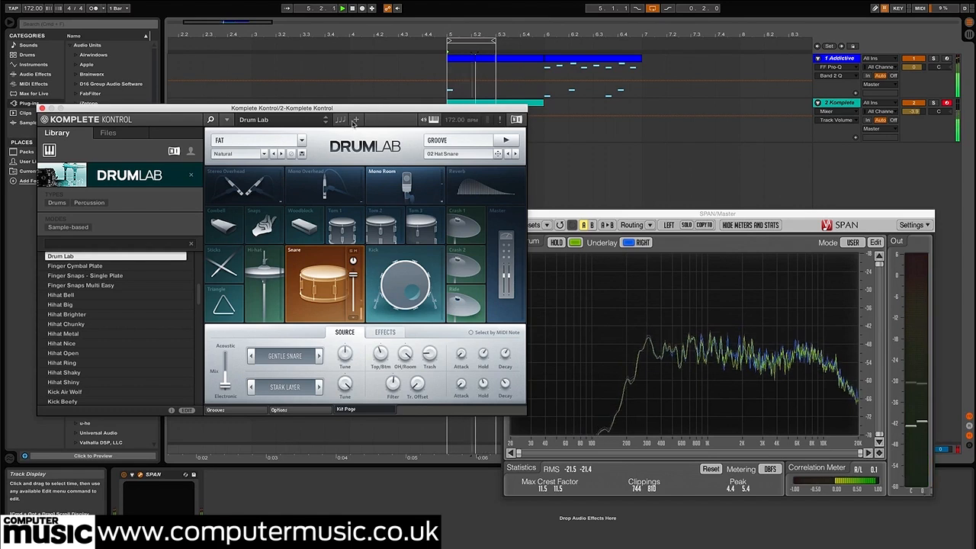
left_click(356, 120)
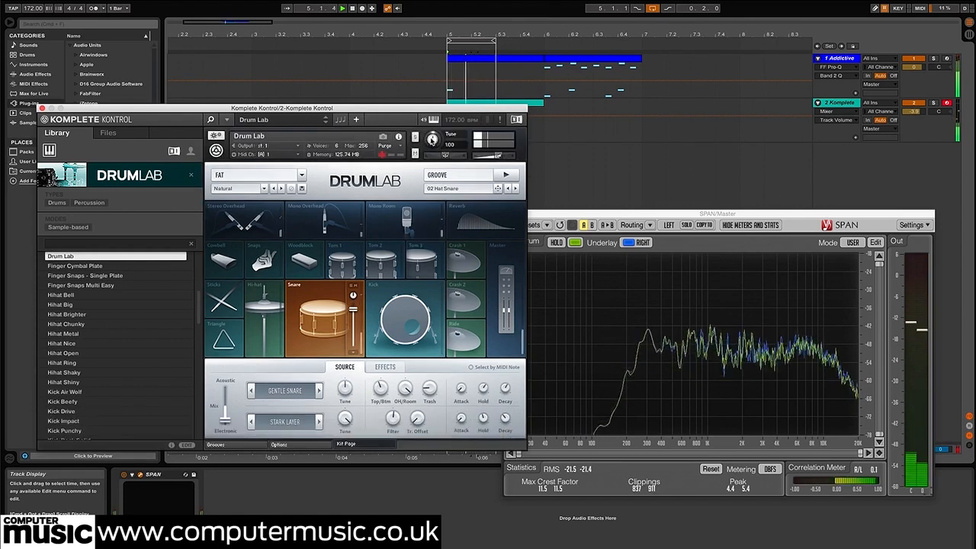
left_click_drag(432, 140, 481, 49)
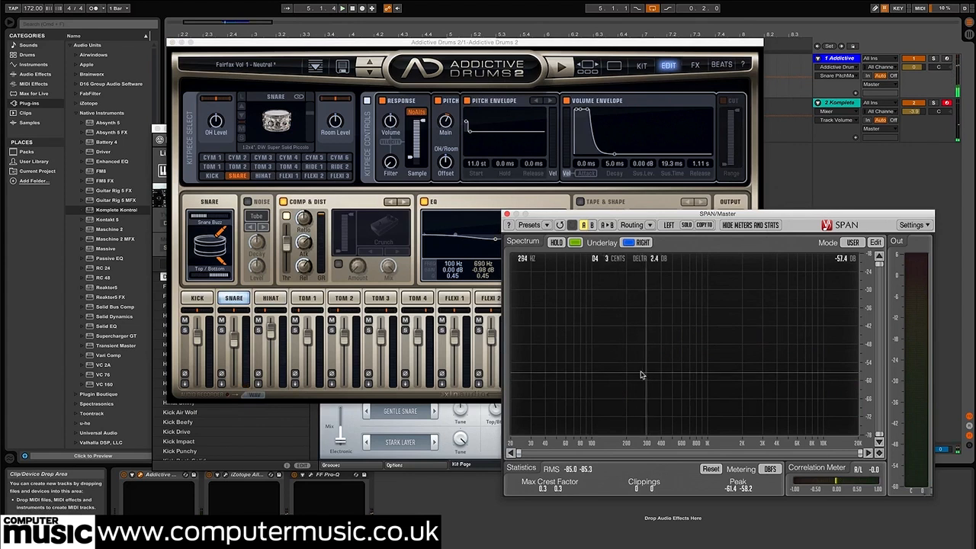
Fine-tune the Addictive Drums 2 snare's main pitch against the SPAN display, and close the Addictive Drums 2 window
left_click_drag(443, 123, 444, 131)
left_click(767, 214)
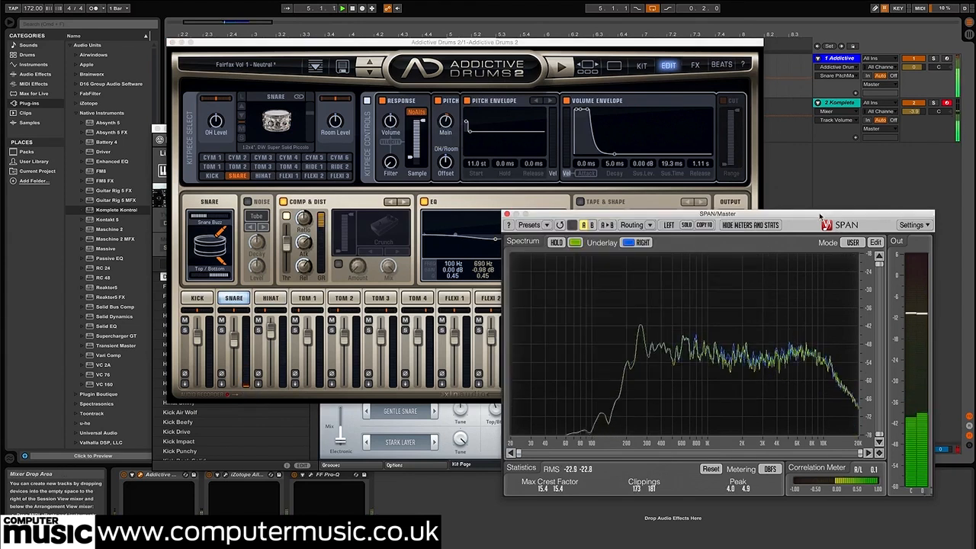
left_click_drag(445, 124, 448, 131)
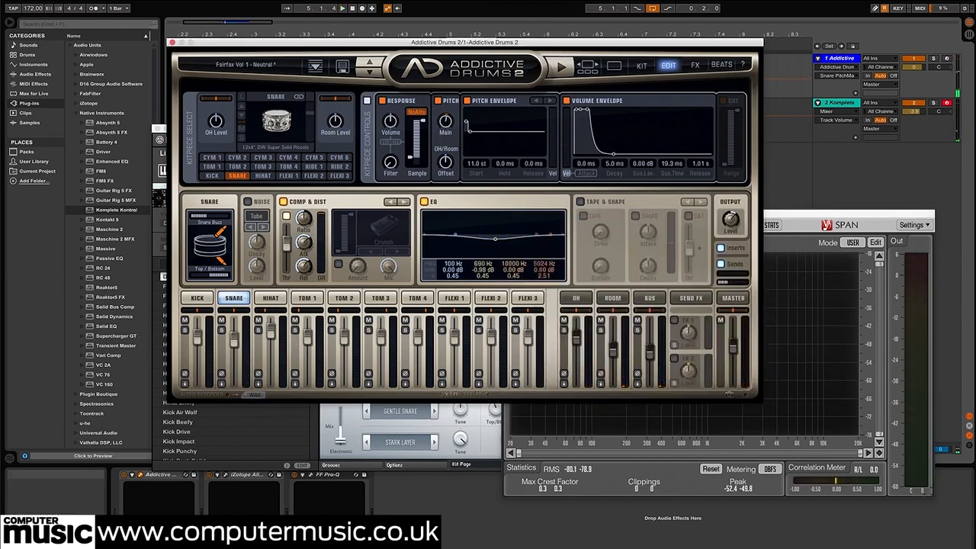
left_click(173, 43)
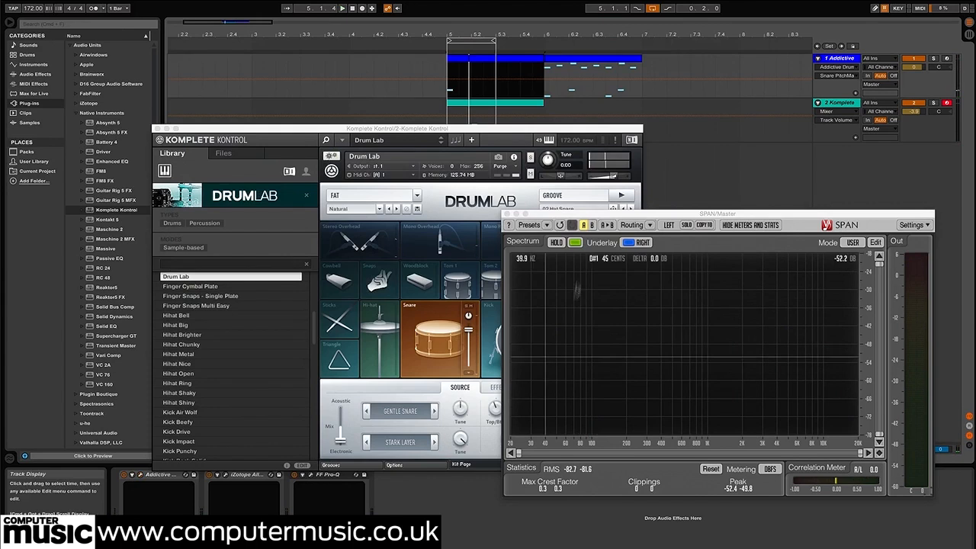
Delete the DrumLab MIDI clip in bar 5 and move the Addictive Drums beat clip from bar 6 to bar 5
left_click(507, 215)
left_click(157, 129)
left_click(500, 104)
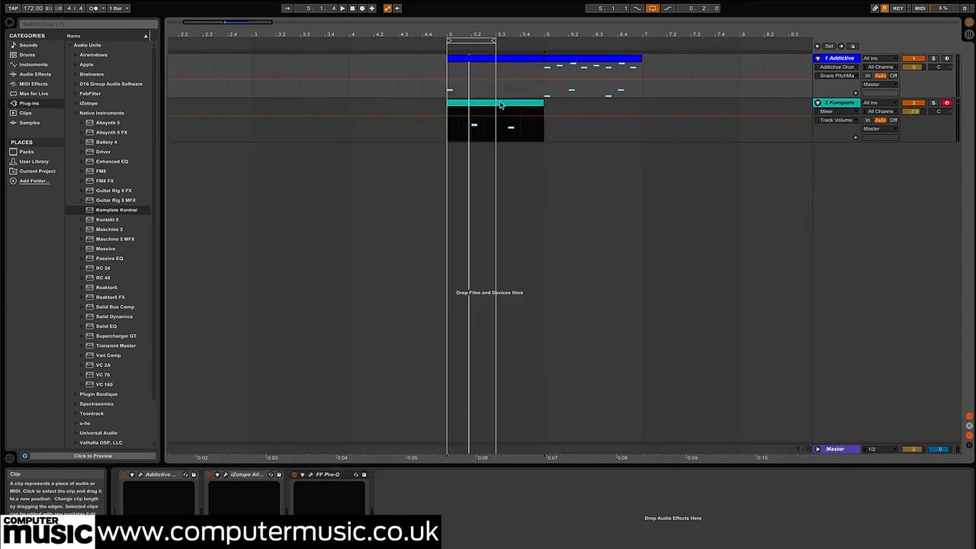
key("Delete")
left_click_drag(568, 63, 473, 68)
Insert an empty one-bar MIDI clip in bar 5 of the Komplete Kontrol track
left_click_drag(452, 131, 543, 135)
right_click(533, 131)
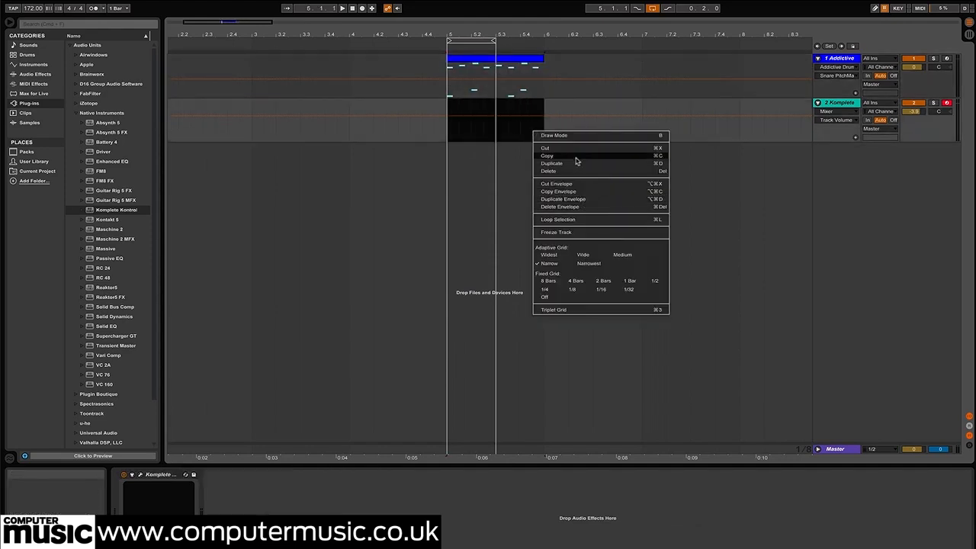
left_click(509, 142)
right_click(508, 127)
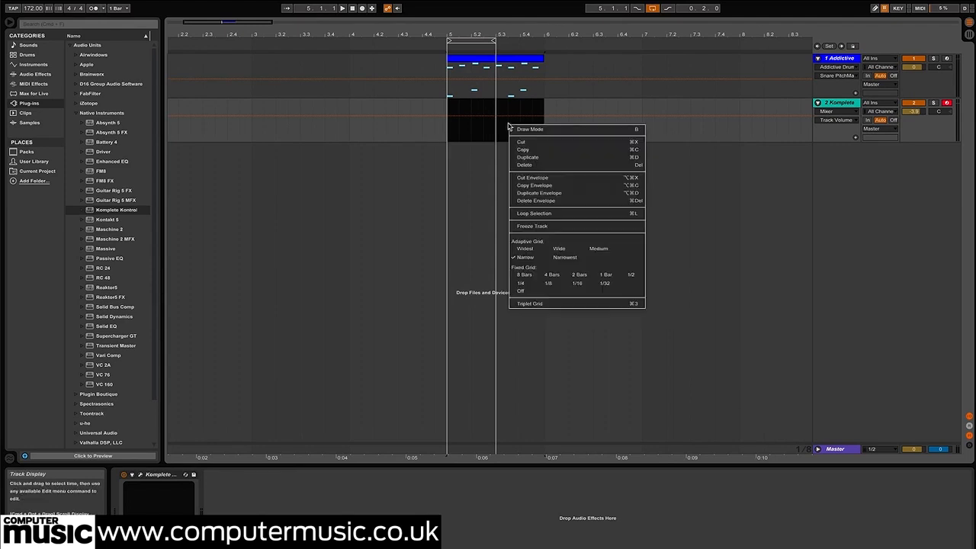
left_click(510, 115)
right_click(511, 113)
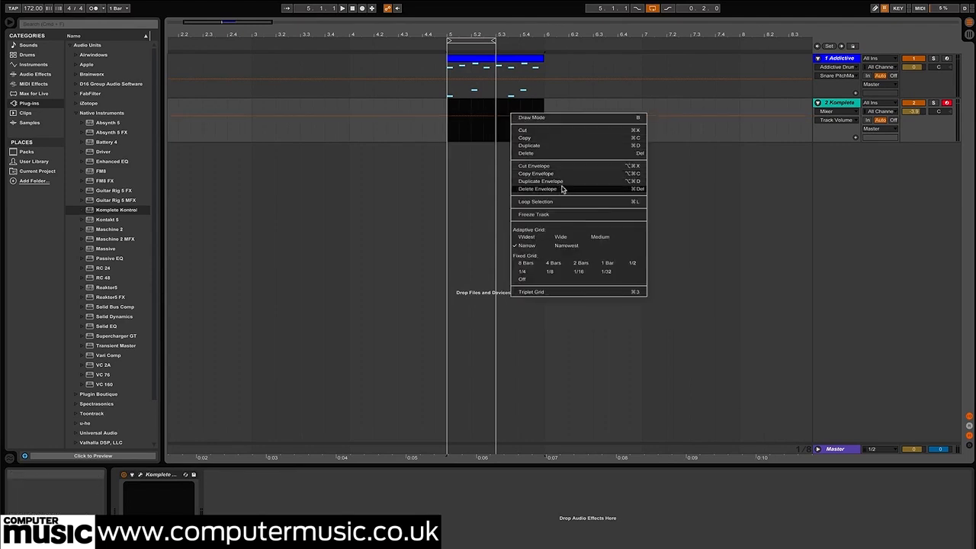
left_click(484, 122)
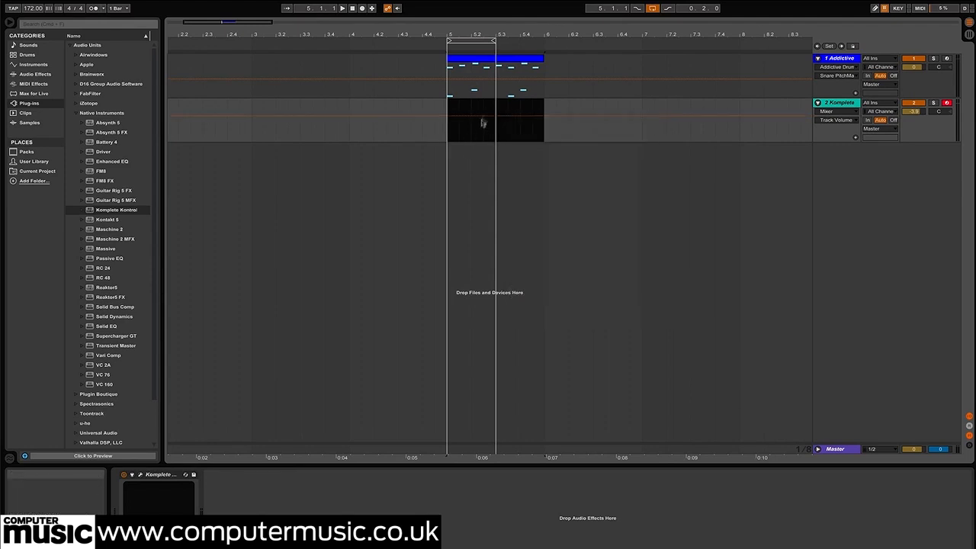
right_click(488, 104)
left_click(532, 159)
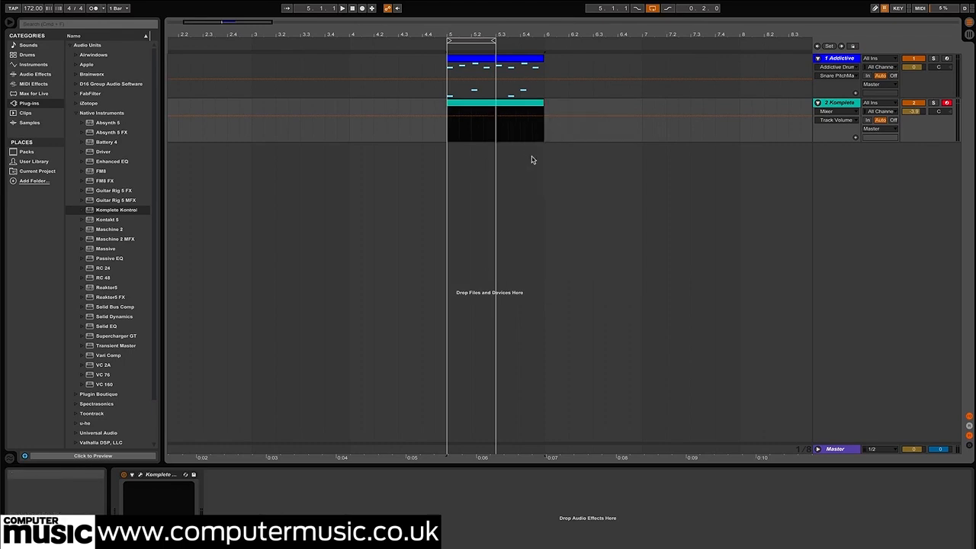
Program the new DrumLab clip with kick notes on C1 at 1.1 and 1.3.3 and a D1 snare at 1.2
double_click(487, 104)
left_click_drag(242, 436, 251, 426)
double_click(273, 422)
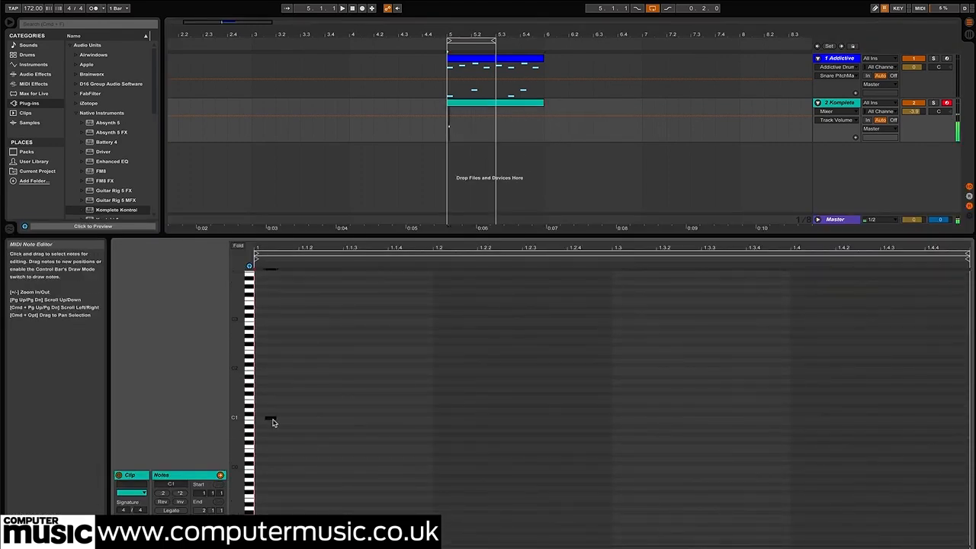
right_click(287, 424)
left_click(328, 533)
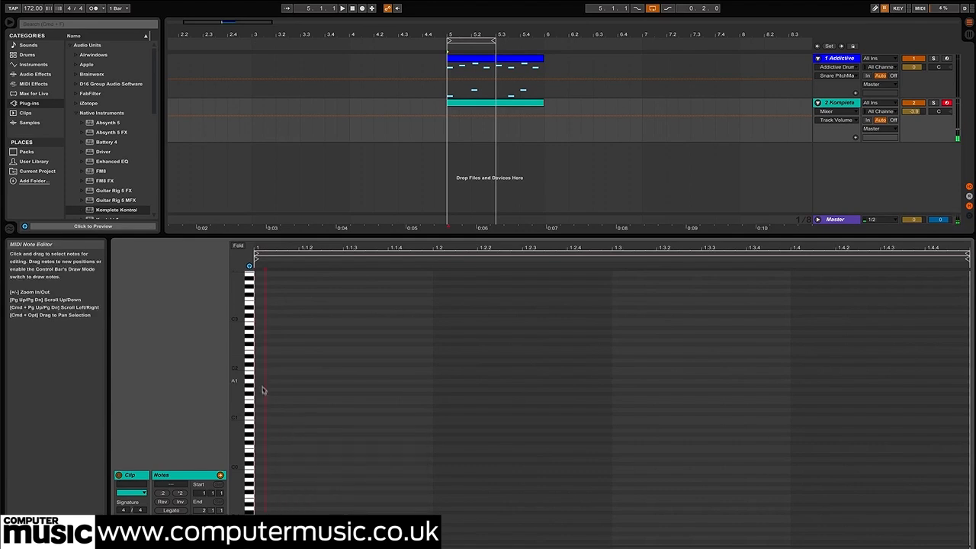
double_click(470, 415)
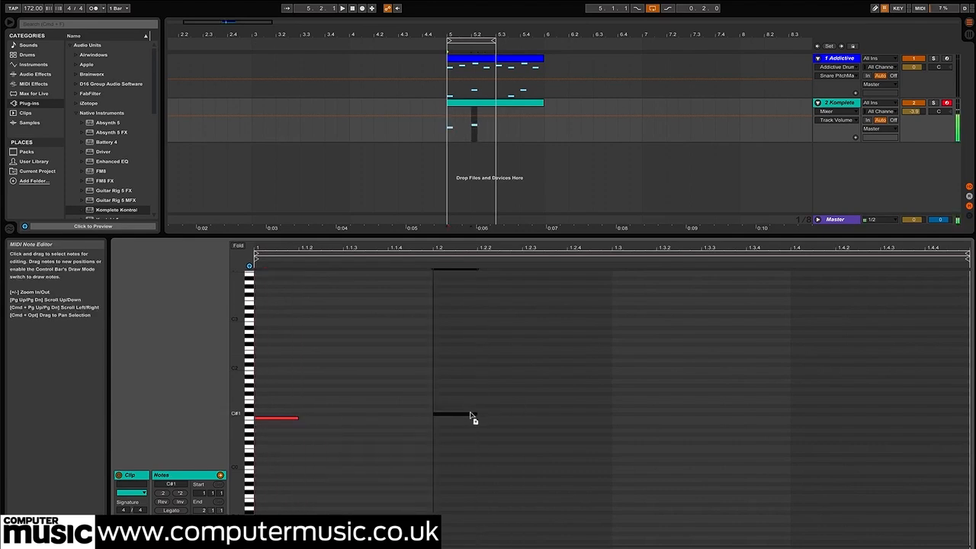
double_click(778, 412)
left_click_drag(777, 411, 730, 421)
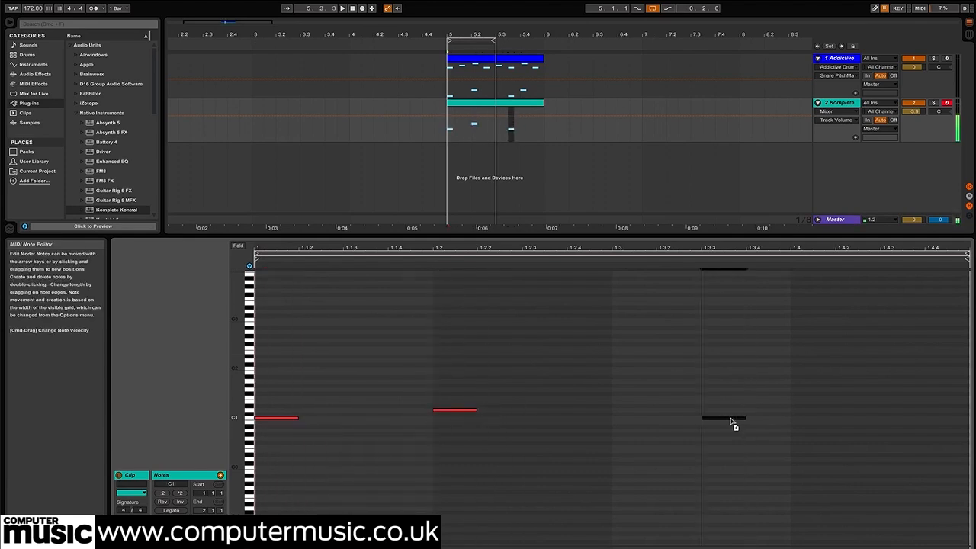
Move the kick notes to C#1, copy the snare note to 1.4, and play the pattern with the loop extended over all of bar 5
left_click_drag(806, 407, 351, 473)
left_click_drag(968, 446, 275, 420)
left_click(596, 453)
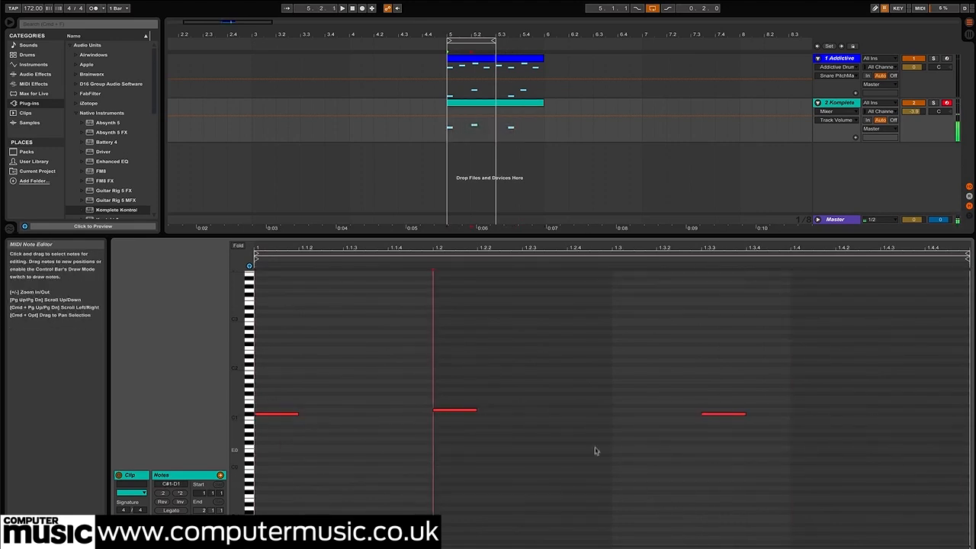
left_click_drag(442, 410, 802, 412)
key("space")
left_click_drag(494, 40, 536, 38)
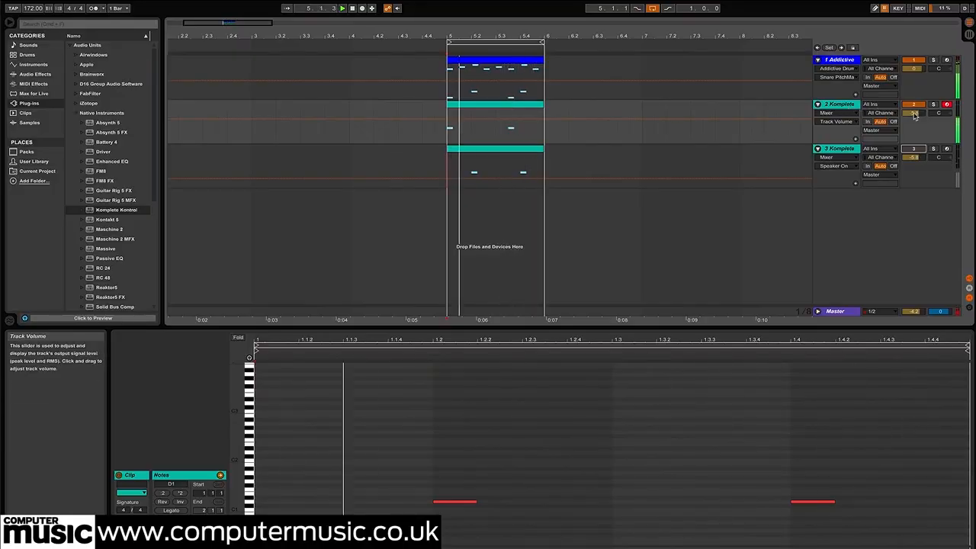
Raise the DrumLab kick track's volume to about -3.3 dB and lower the master volume
left_click_drag(914, 115, 914, 110)
left_click_drag(917, 312, 917, 324)
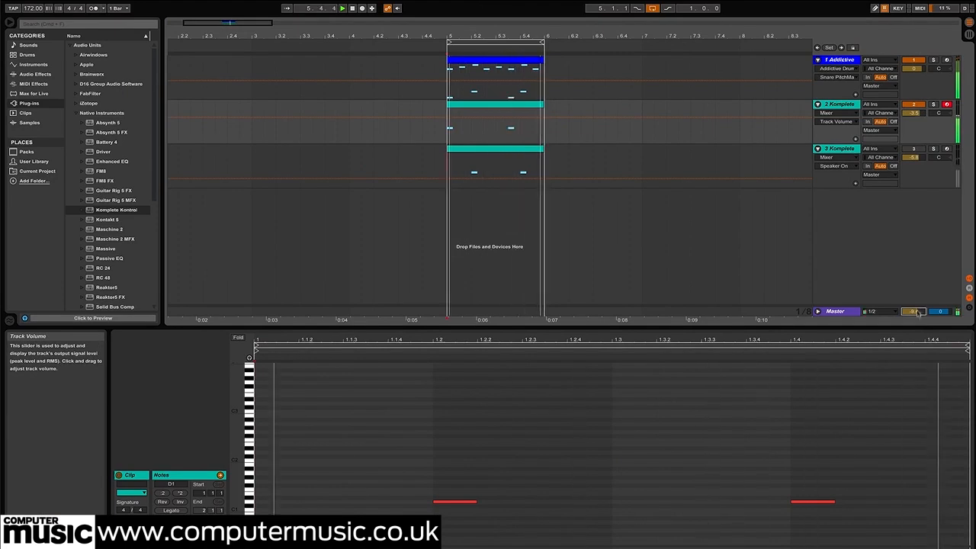
left_click_drag(918, 113, 918, 112)
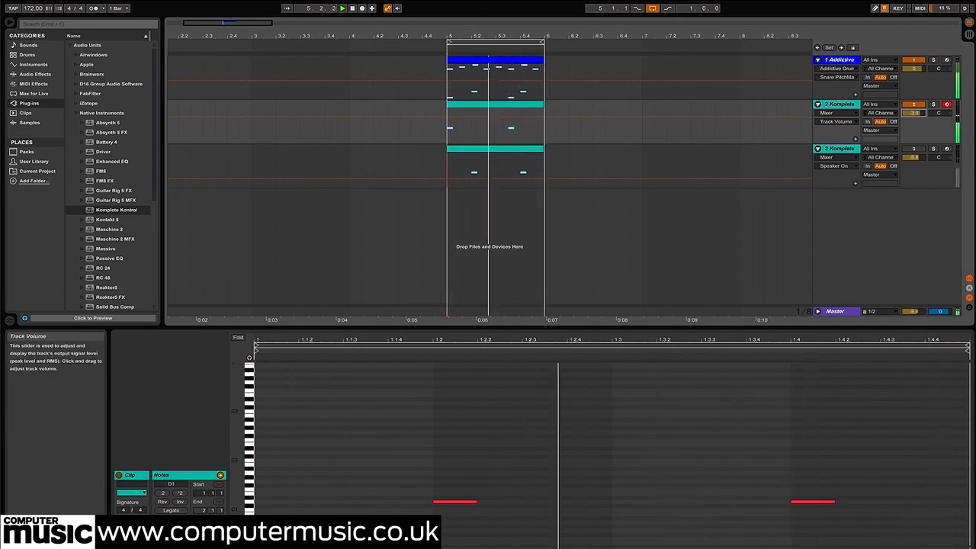
Load FabFilter's FF Pro-Q on the DrumLab kick track
left_click(838, 104)
key("shift+Tab")
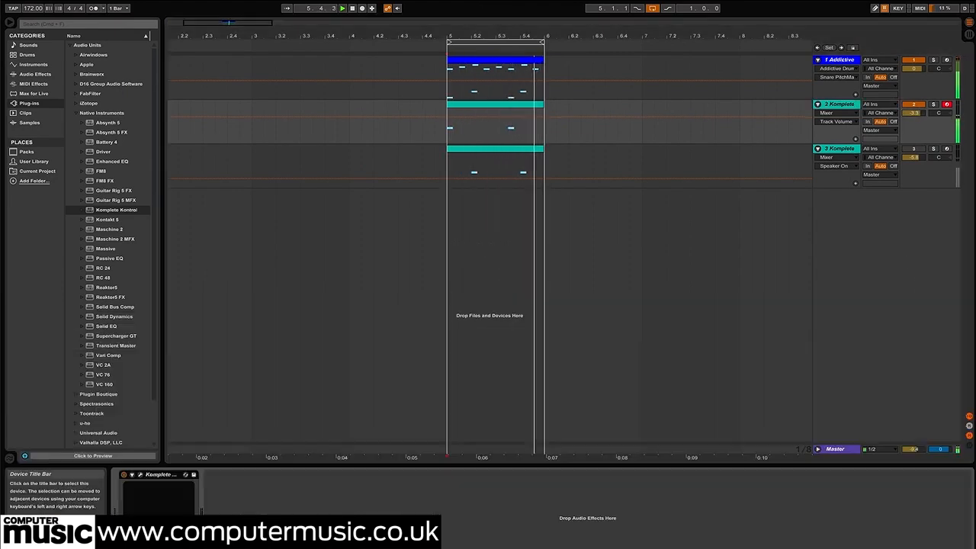
left_click(73, 112)
left_click(75, 93)
left_click(107, 180)
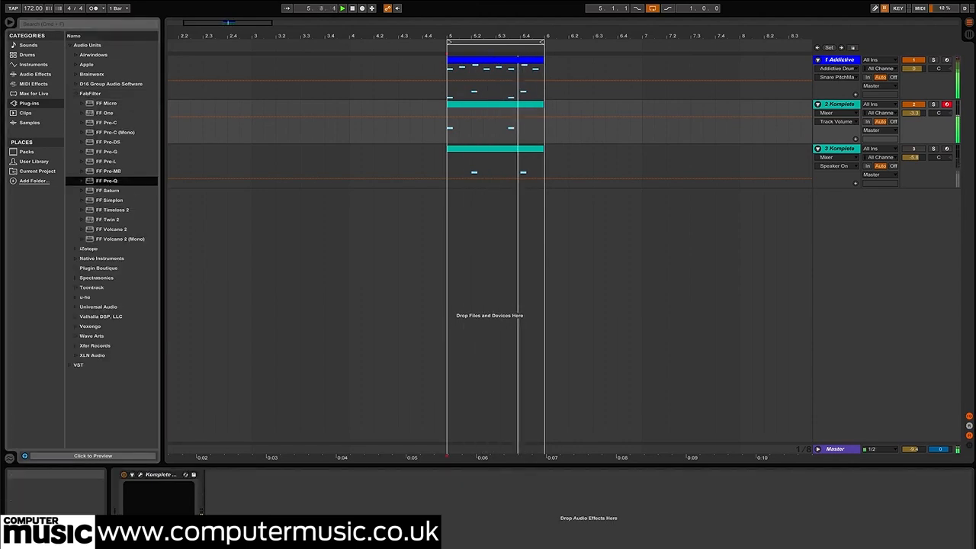
double_click(107, 180)
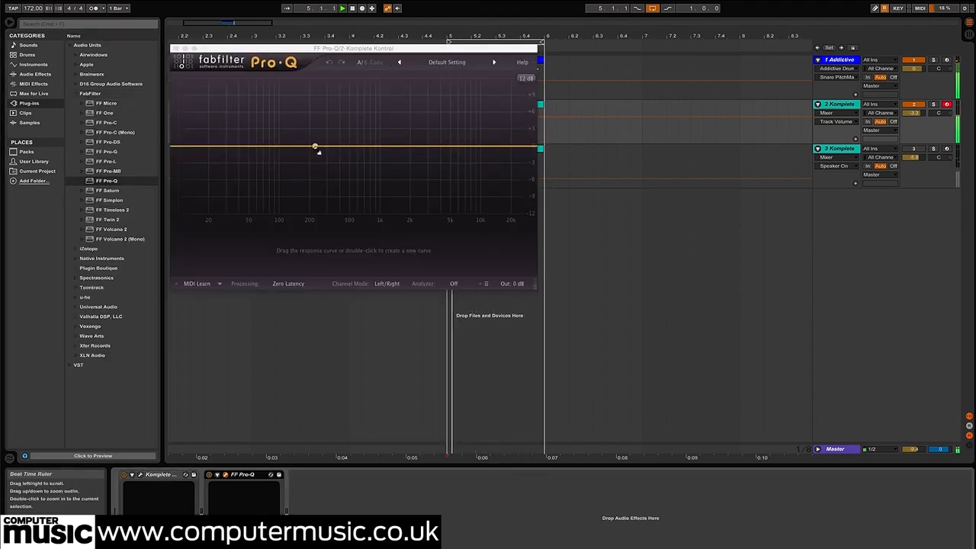
Set the kick's FF Pro-Q to Mid/Side and add a broad bell boost of about 2.6 dB near 421 Hz with a Q of 0.645
left_click(387, 284)
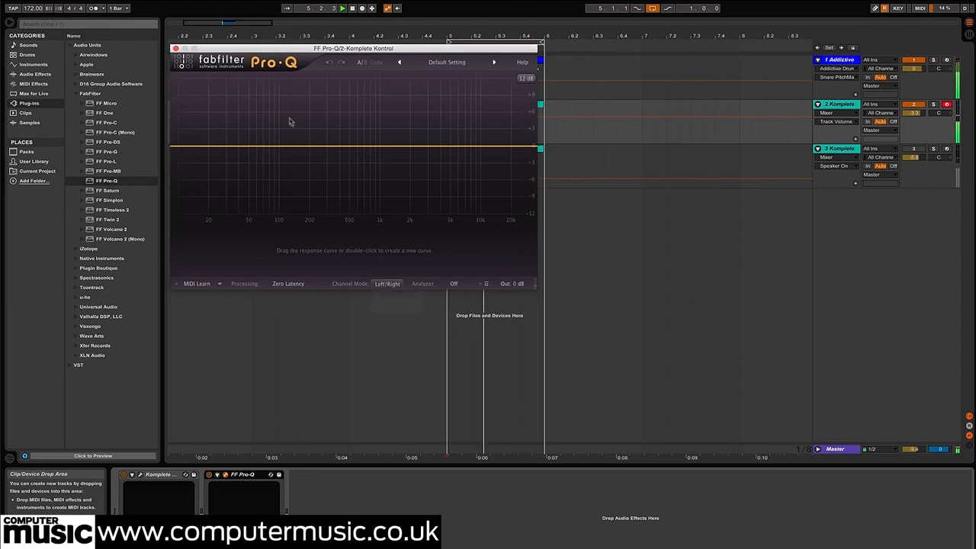
left_click_drag(279, 147, 343, 133)
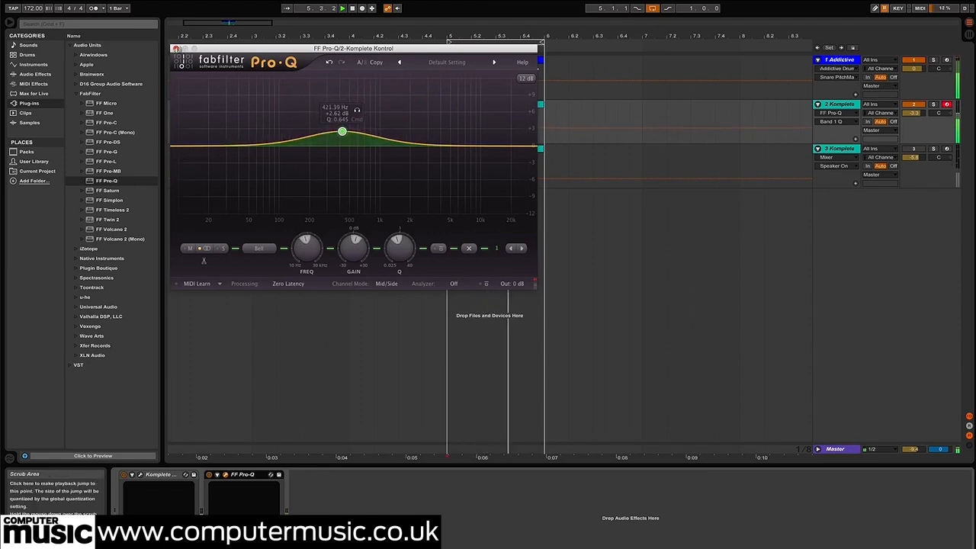
left_click(175, 48)
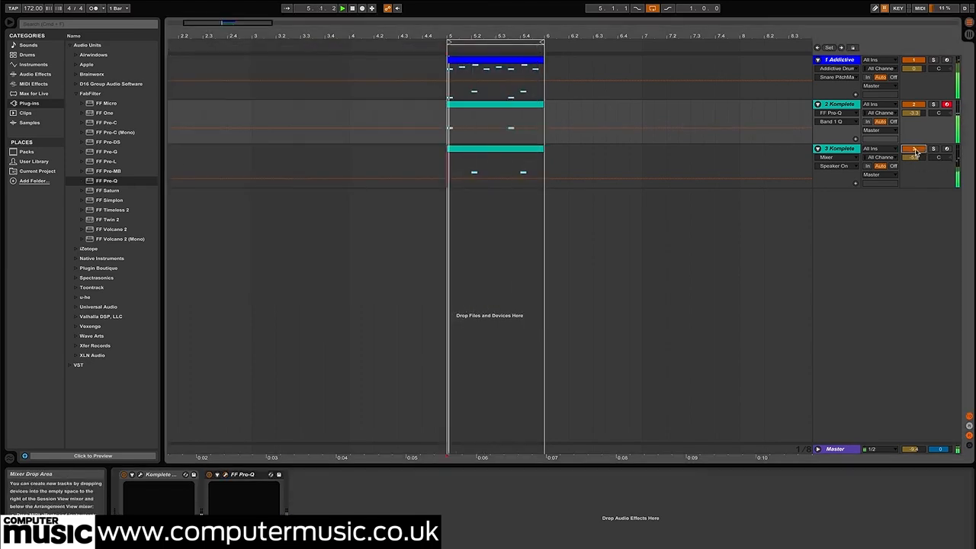
Load FF Pro-Q on the DrumLab snare track and set its analyzer to Pre-EQ
left_click(840, 150)
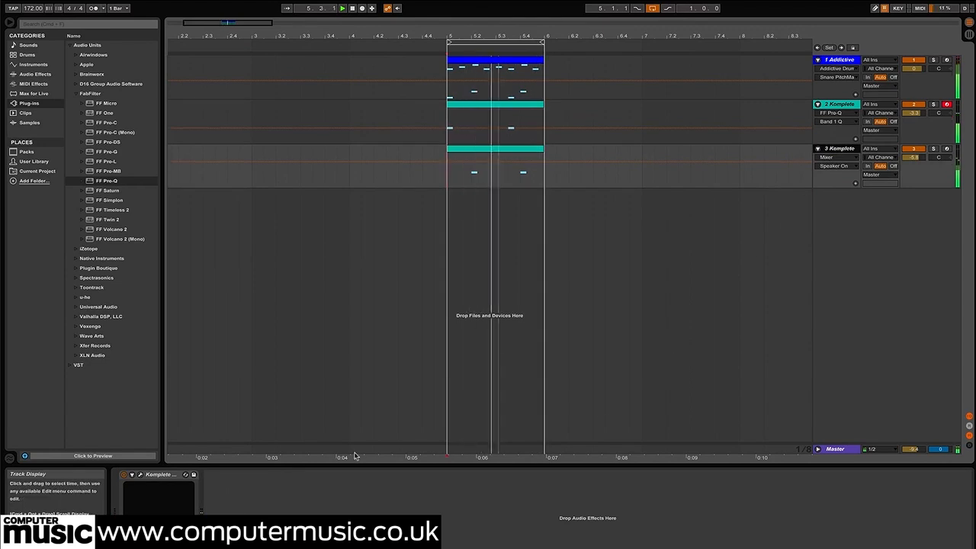
left_click(107, 181)
double_click(106, 181)
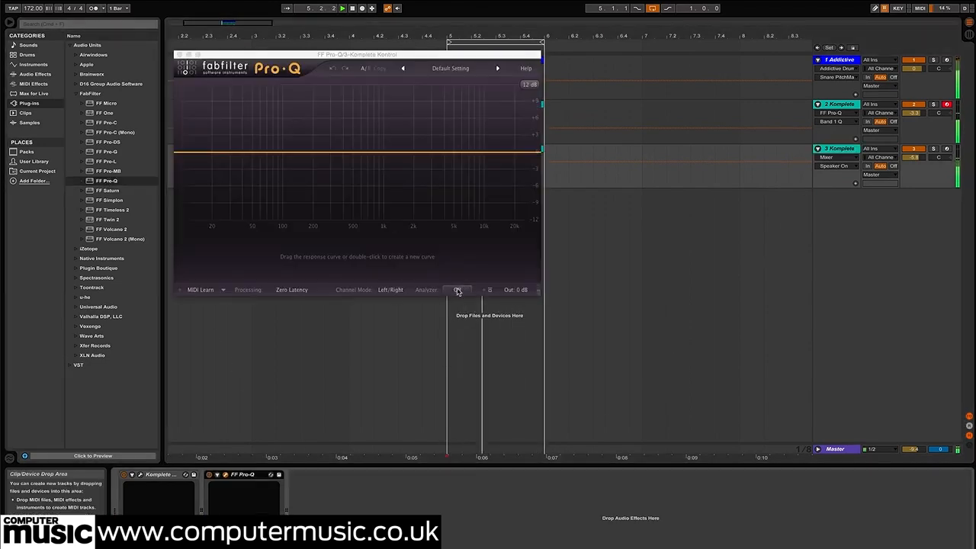
left_click(458, 291)
left_click(466, 313)
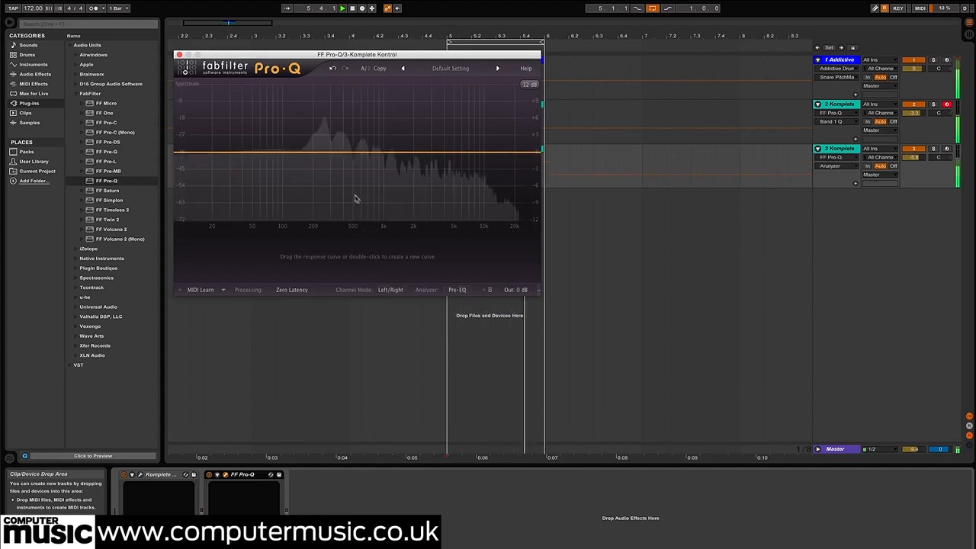
Boost the snare's fundamental with a narrow bell of about 11.2 dB near 241 Hz with a Q of about 5.5
left_click_drag(323, 152, 323, 130)
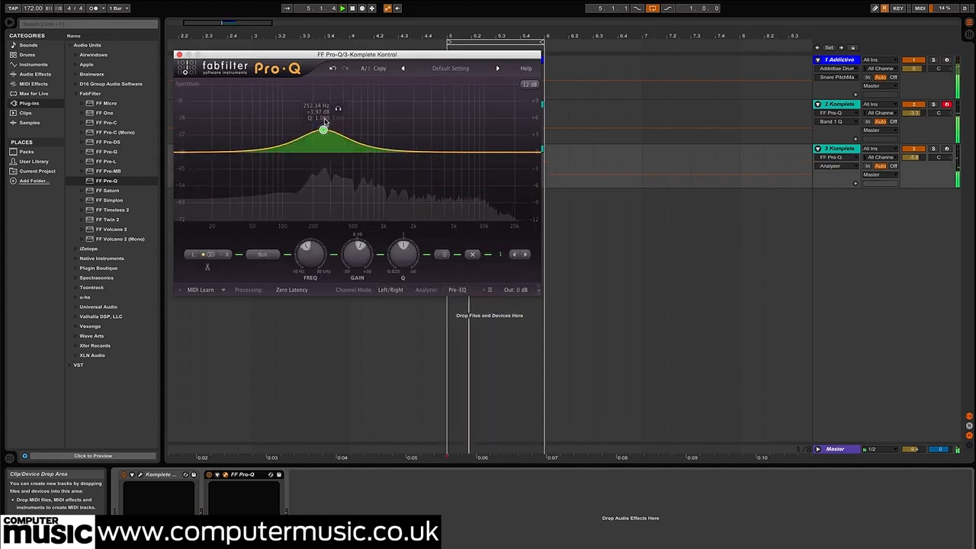
scroll(323, 130, "up", 5)
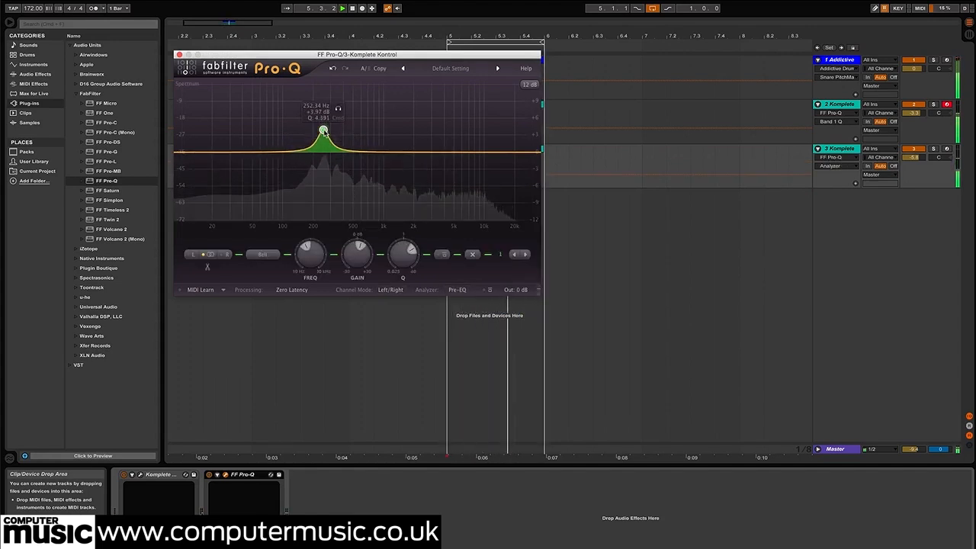
left_click_drag(323, 99, 323, 78)
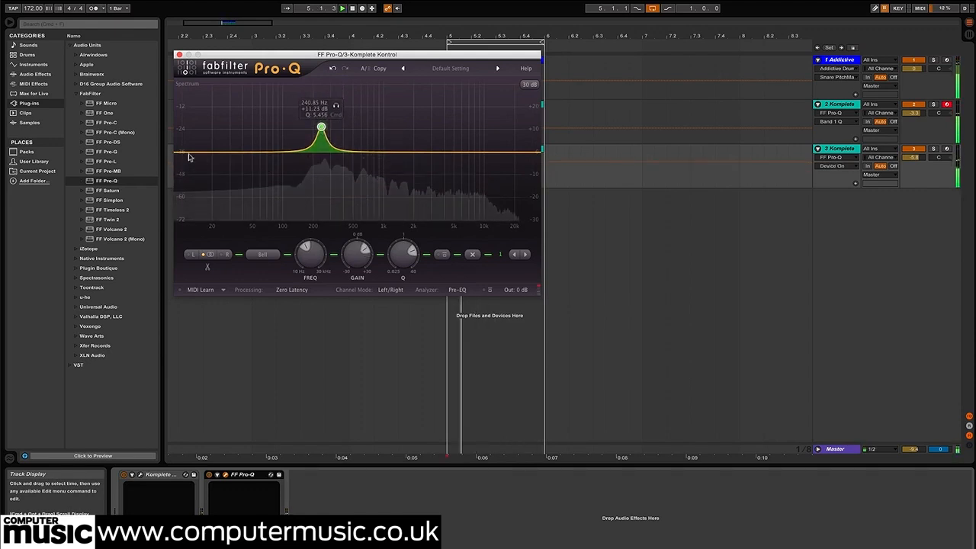
Add a 48 dB/oct low cut at about 146 Hz and a broad bell boost near 8 kHz to the snare's EQ
left_click(183, 154)
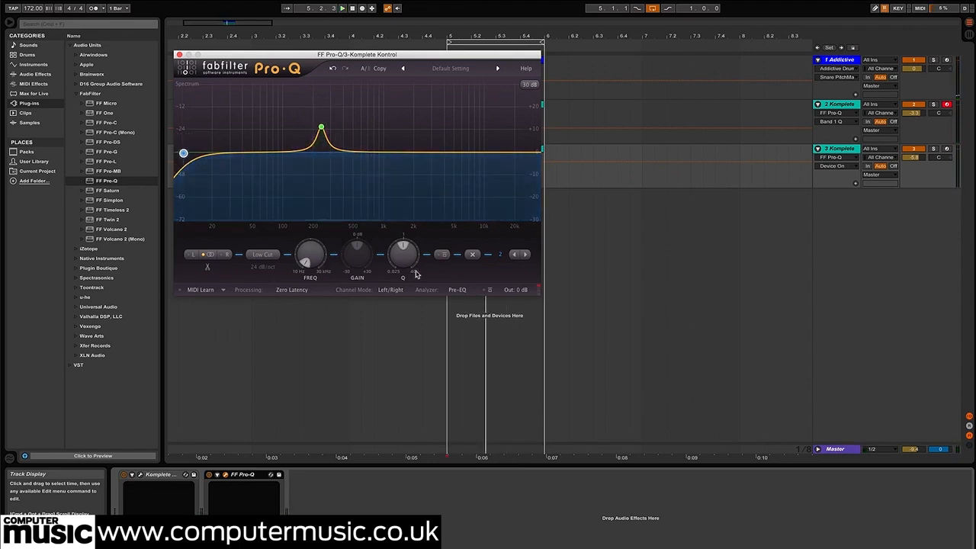
left_click(263, 267)
left_click(276, 308)
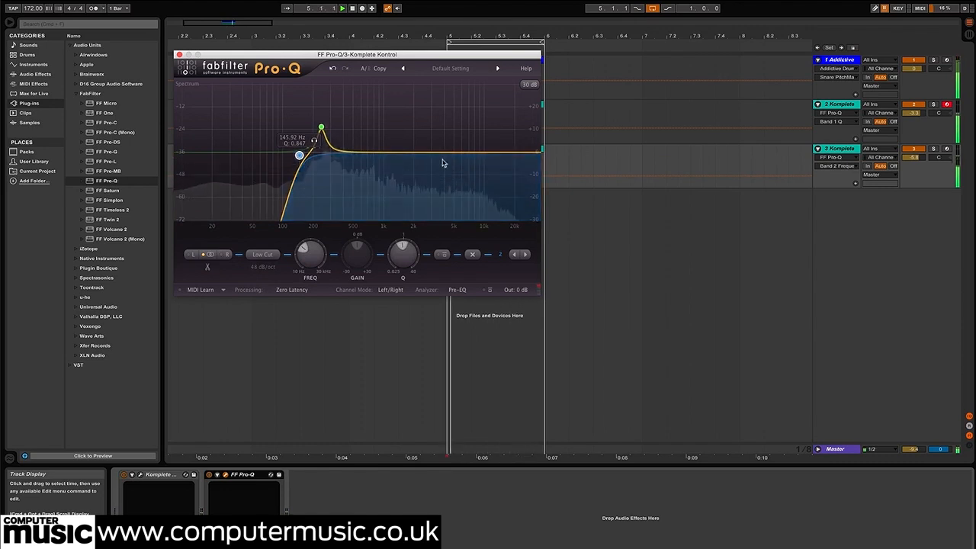
left_click_drag(427, 154, 471, 133)
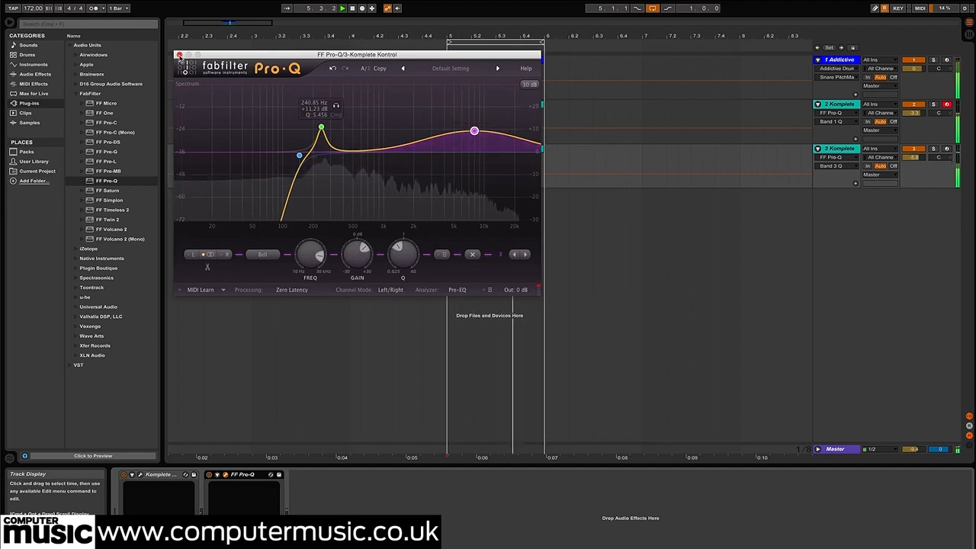
left_click(178, 55)
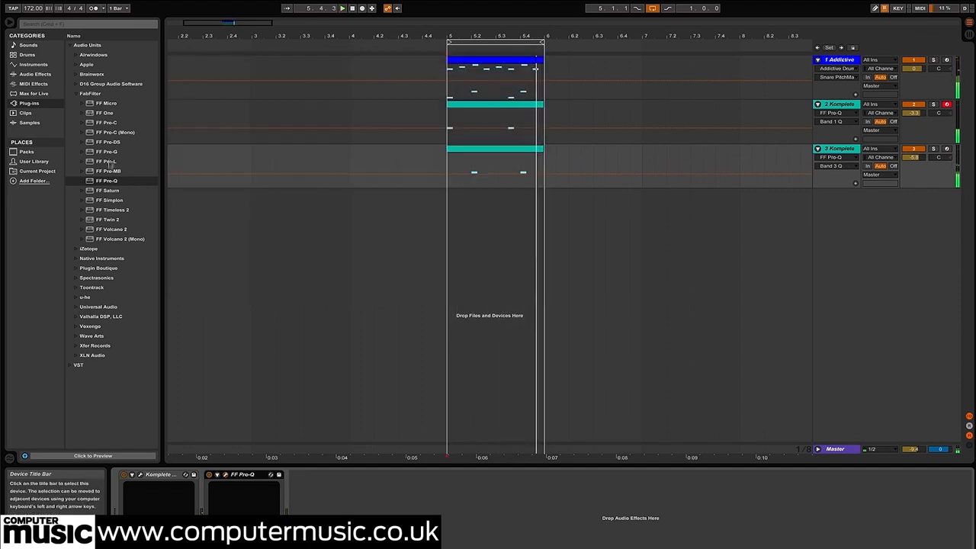
Load iZotope Alloy 2 after the EQ on the DrumLab snare track and dismiss its preset manager
left_click(76, 93)
left_click(77, 103)
left_click_drag(98, 116, 180, 197)
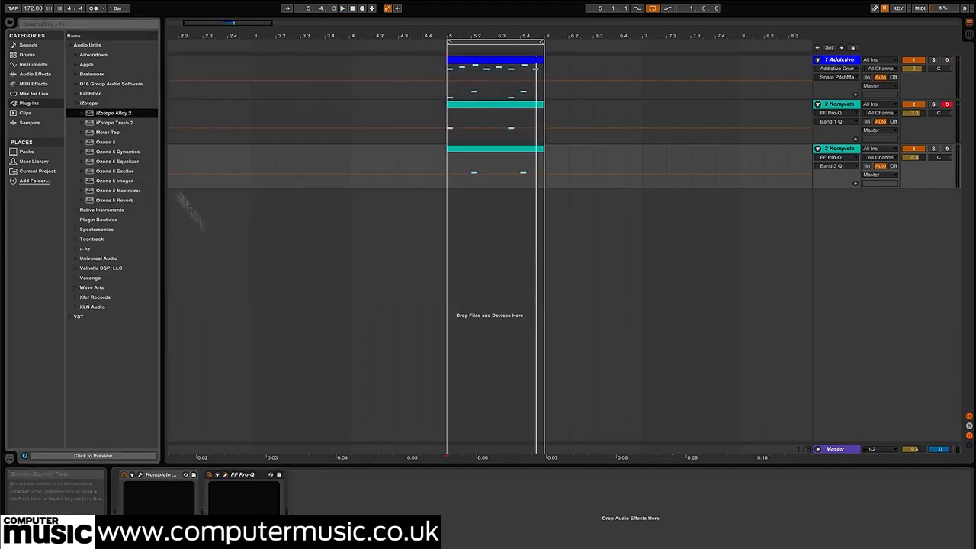
left_click_drag(393, 307, 393, 307)
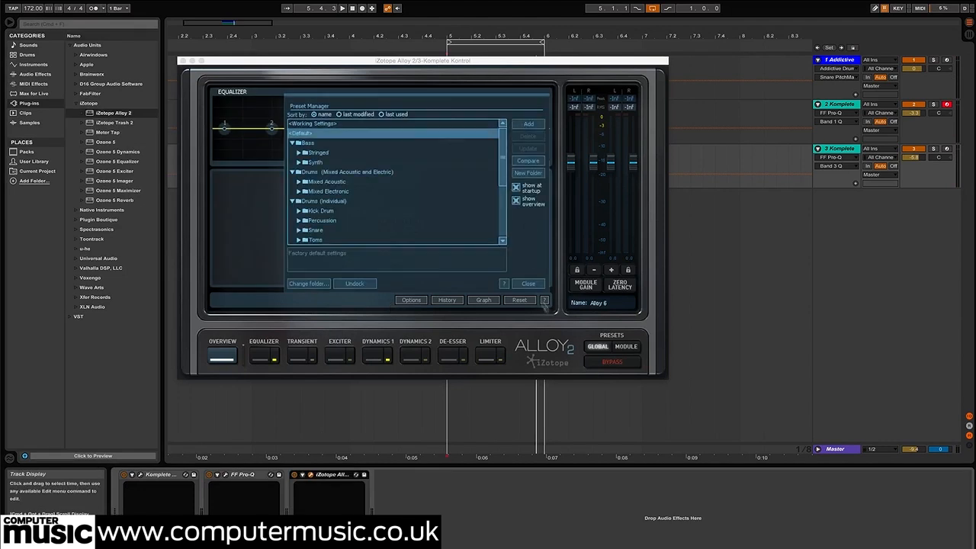
left_click(537, 286)
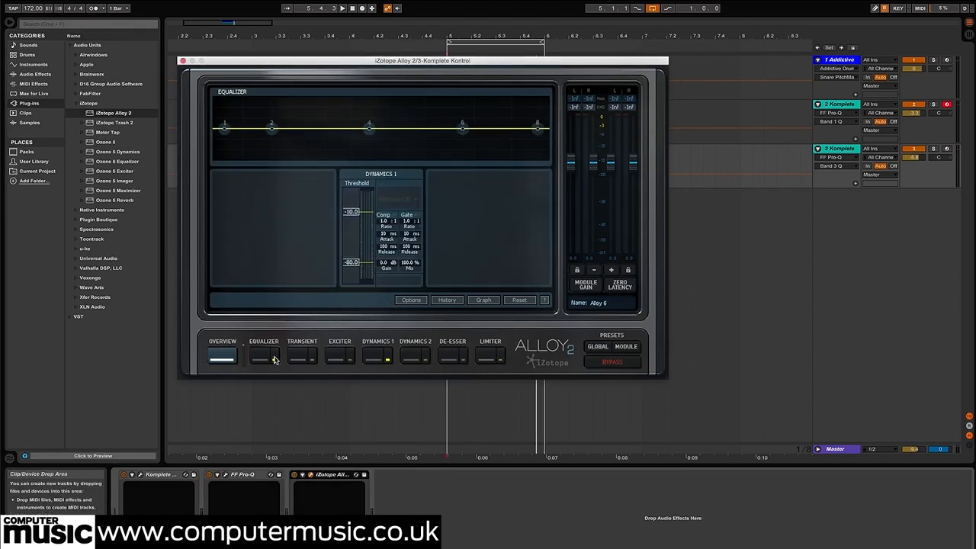
Enable multi-band transient shaping in the snare's Alloy 2, with mid attack 11.0 and sustain -7.6, high attack -1.9 and sustain -1.0
left_click(298, 358)
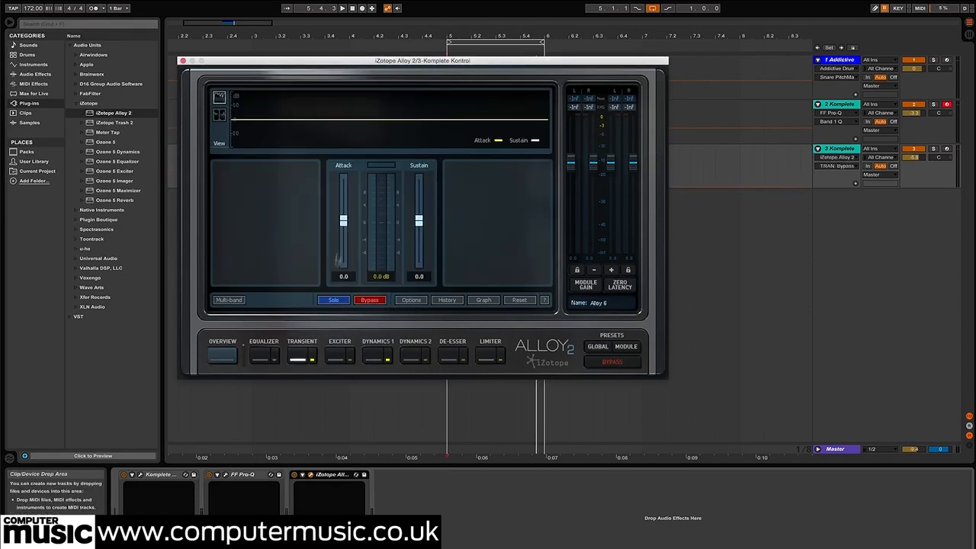
left_click(229, 300)
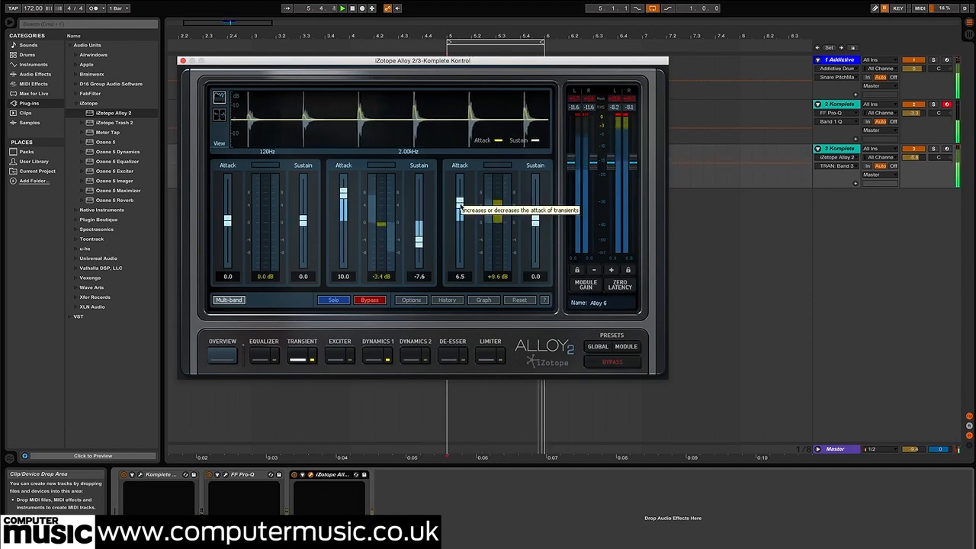
mouse_move(458, 214)
left_mouse_down()
mouse_move(458, 193)
mouse_move(448, 216)
mouse_move(456, 230)
left_mouse_up()
left_click_drag(537, 223, 553, 226)
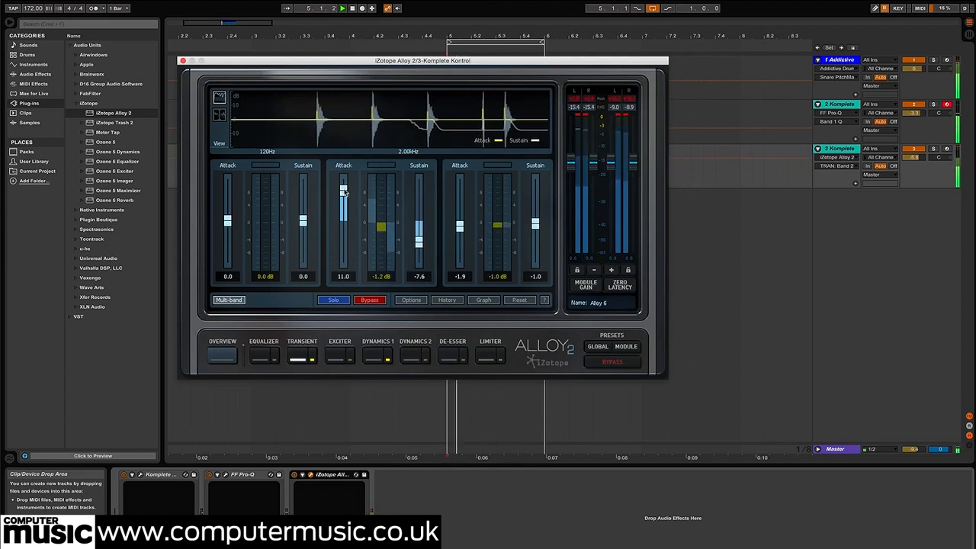
Hide the plug-in windows and lower the DrumLab snare track's volume to -7.0 dB and the kick track's to -3.5 dB
key("super+alt+p")
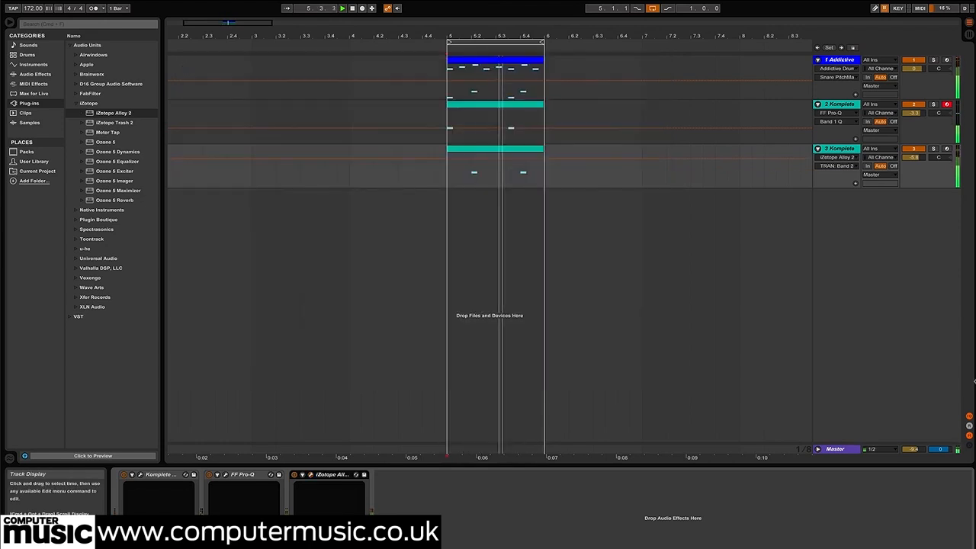
left_click(915, 158)
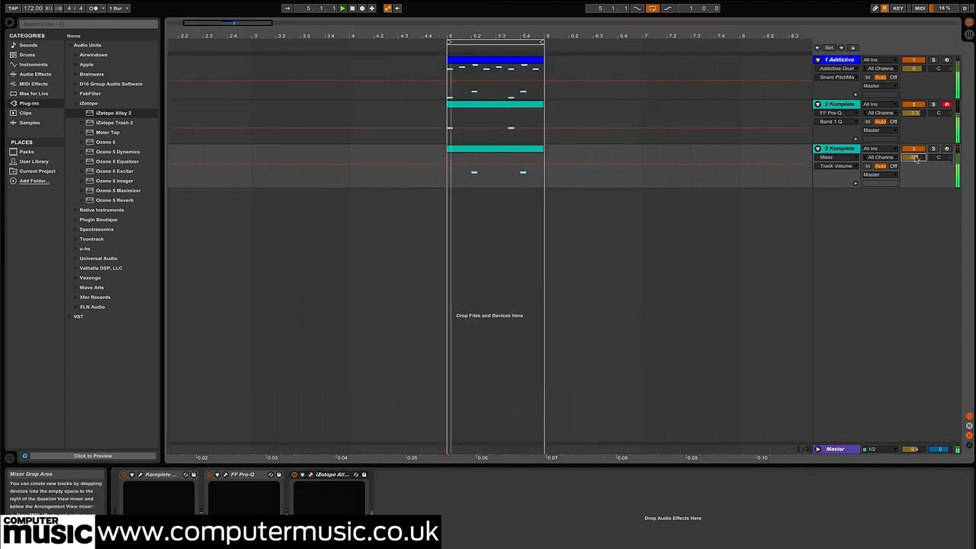
left_click_drag(915, 113, 916, 115)
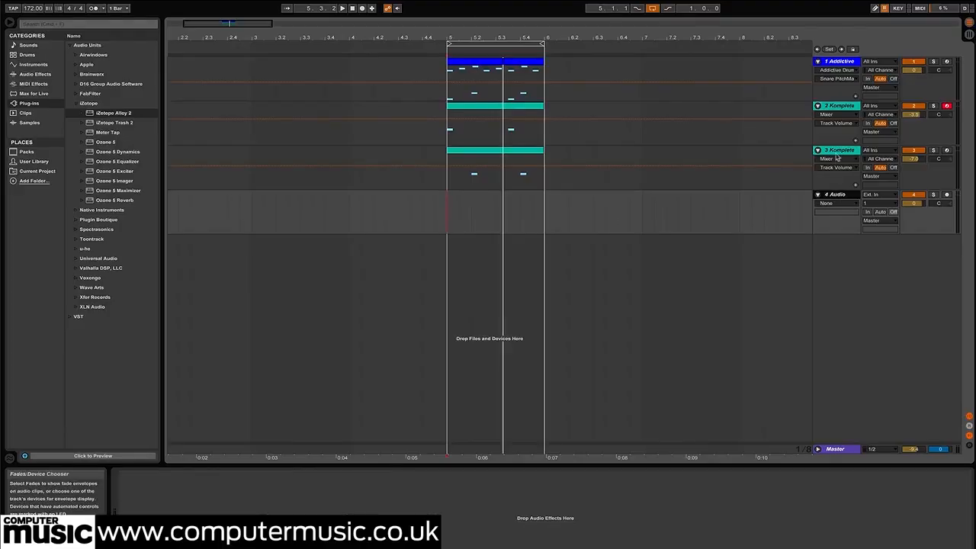
Route the Addictive Drums, kick and snare tracks to the 4 Audio track, set its monitoring to In, and audition it in solo
left_click(834, 149)
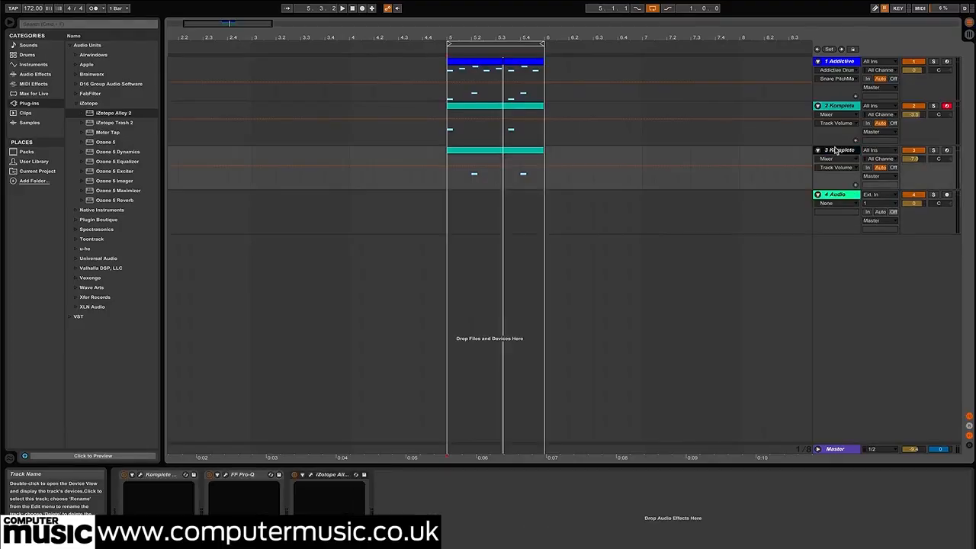
left_click(844, 101)
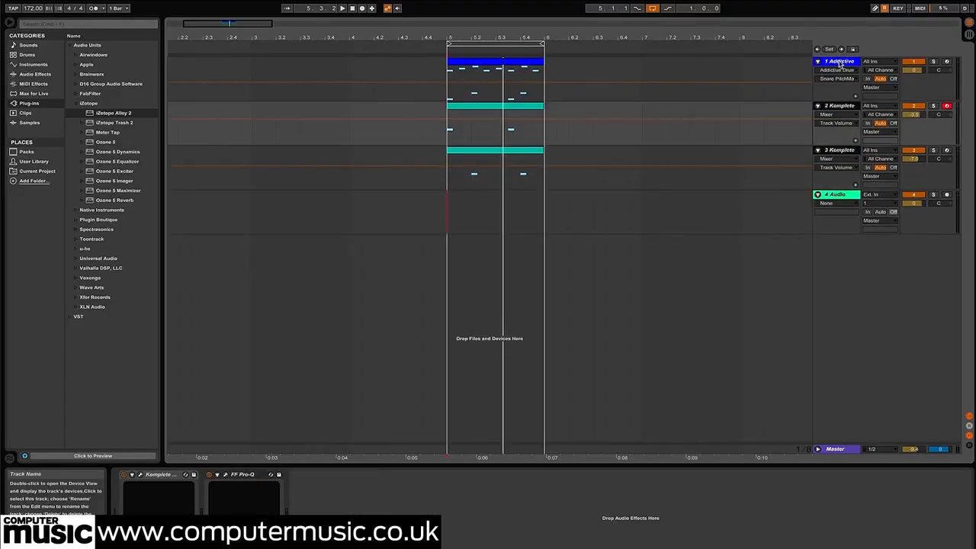
left_click(840, 62)
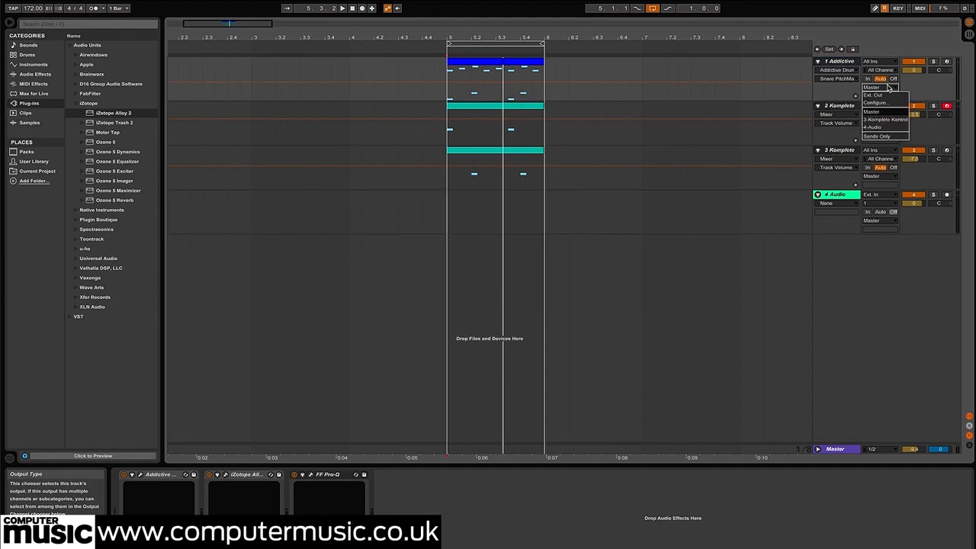
left_click(880, 128)
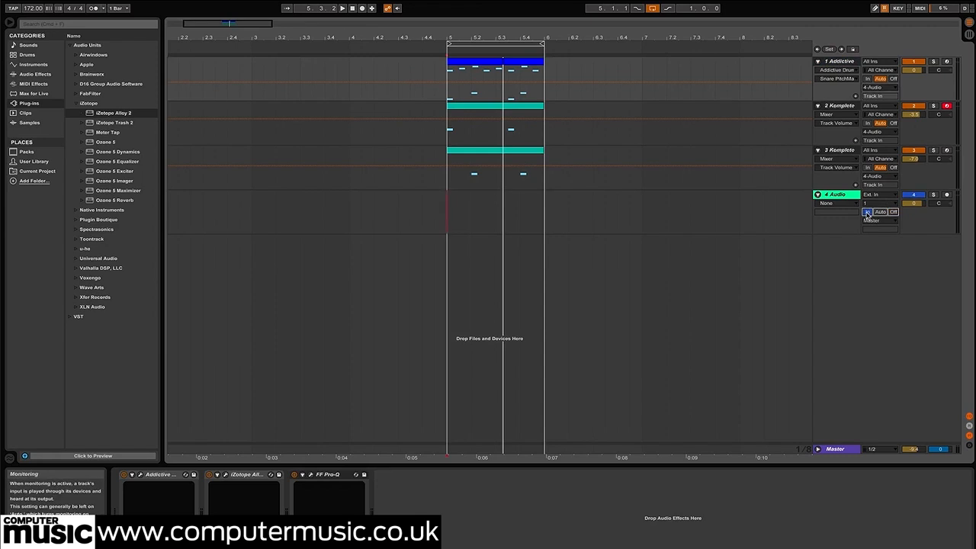
key("space")
left_click(935, 196)
left_click(935, 196)
left_click(834, 194)
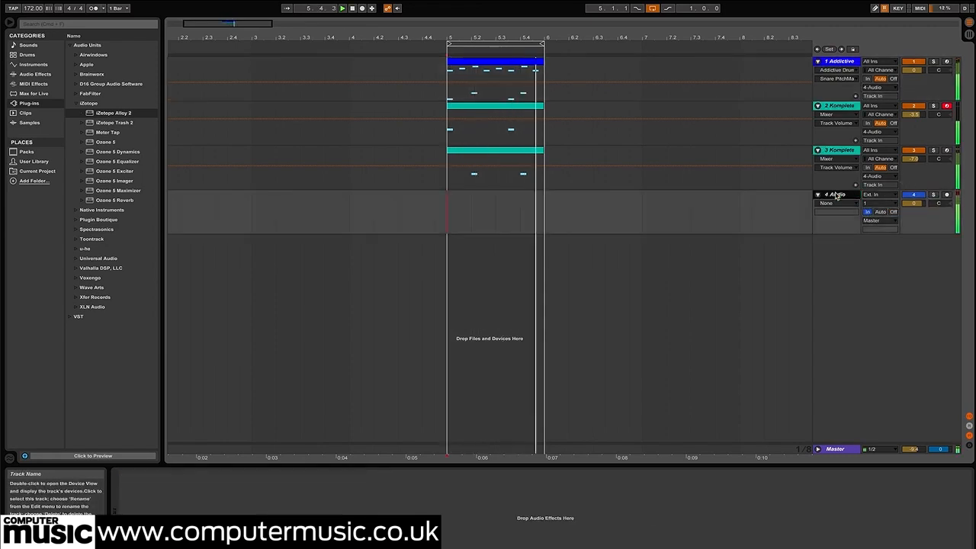
Raise the hi-hat channel's level slightly in the Addictive Drums 2 mixer and close its window
left_click(840, 62)
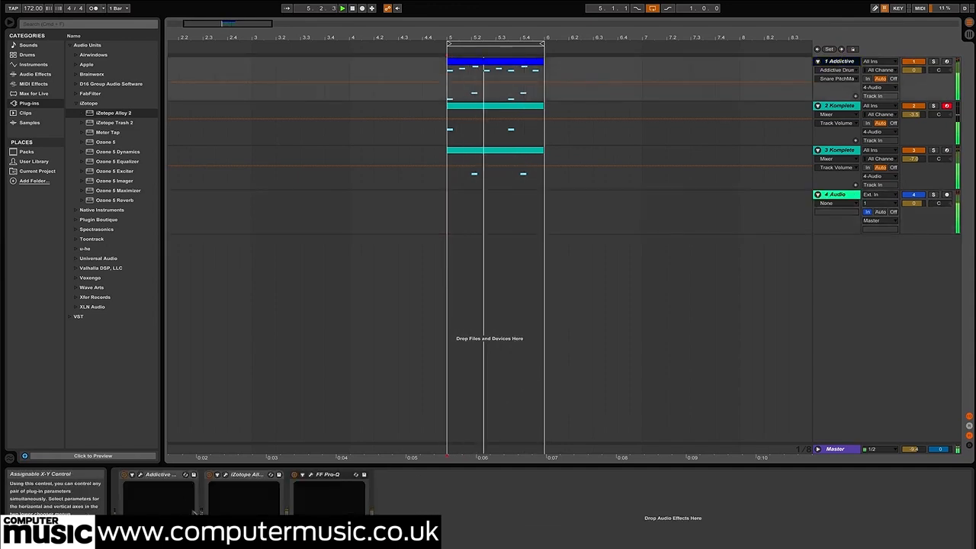
left_click(141, 475)
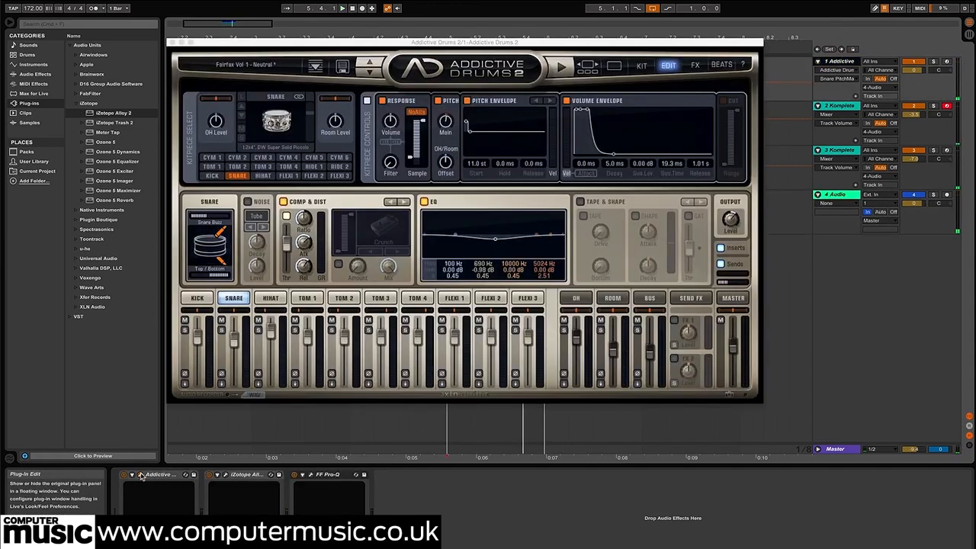
left_click(270, 312)
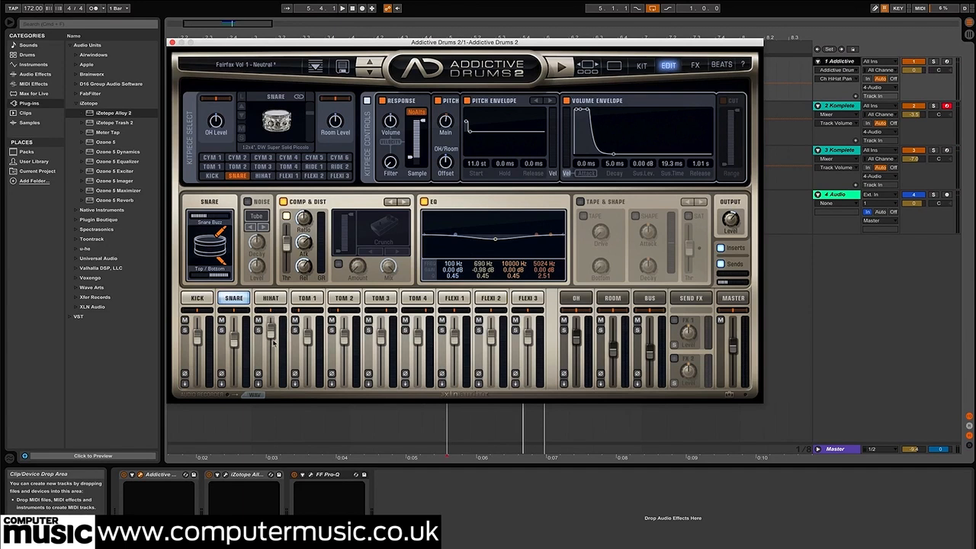
left_click(173, 43)
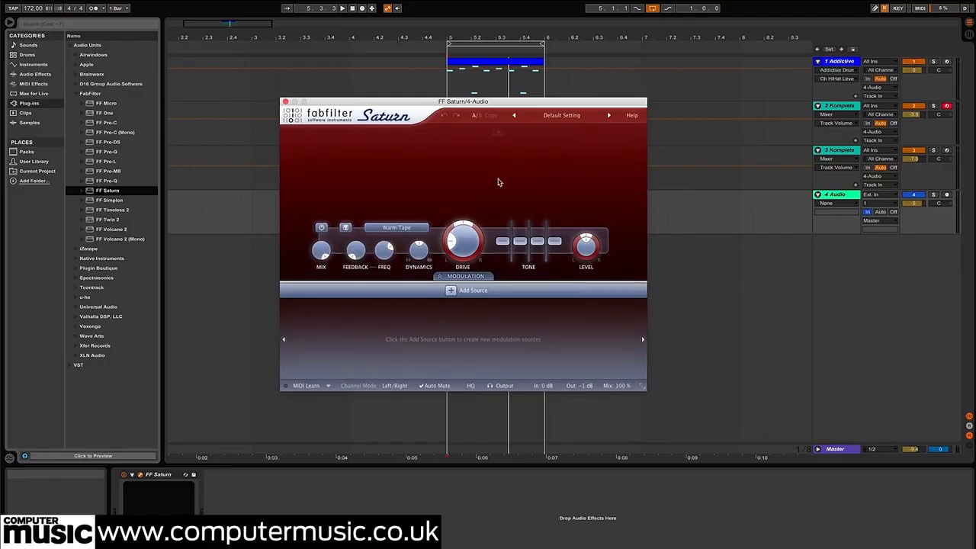
Adjust the drive of Saturn's Warm Tape on the drum bus, boost the treble about 2.2 dB, and set the mix to 58%
key("space")
mouse_move(463, 241)
left_mouse_down()
mouse_move(463, 188)
mouse_move(463, 231)
left_mouse_up()
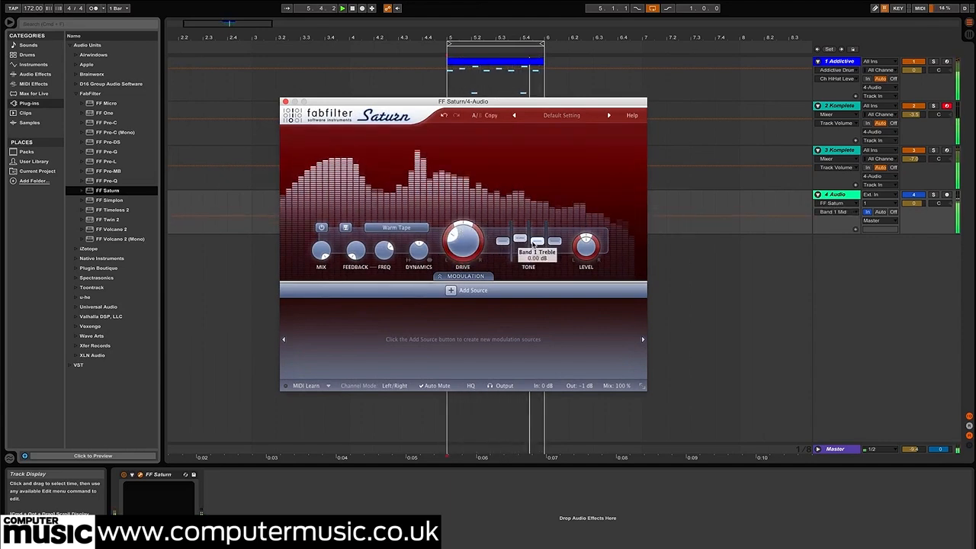
left_click_drag(533, 241, 533, 239)
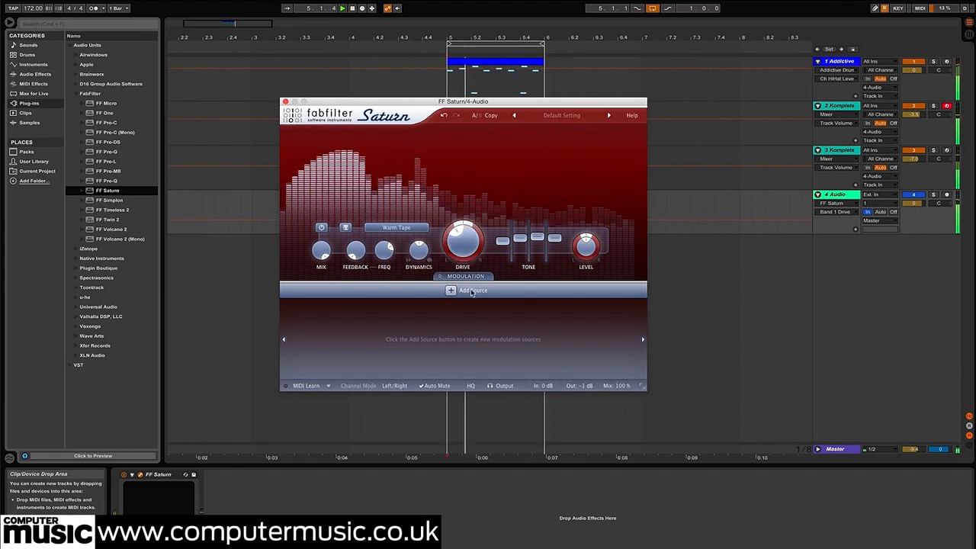
left_click_drag(622, 389, 618, 395)
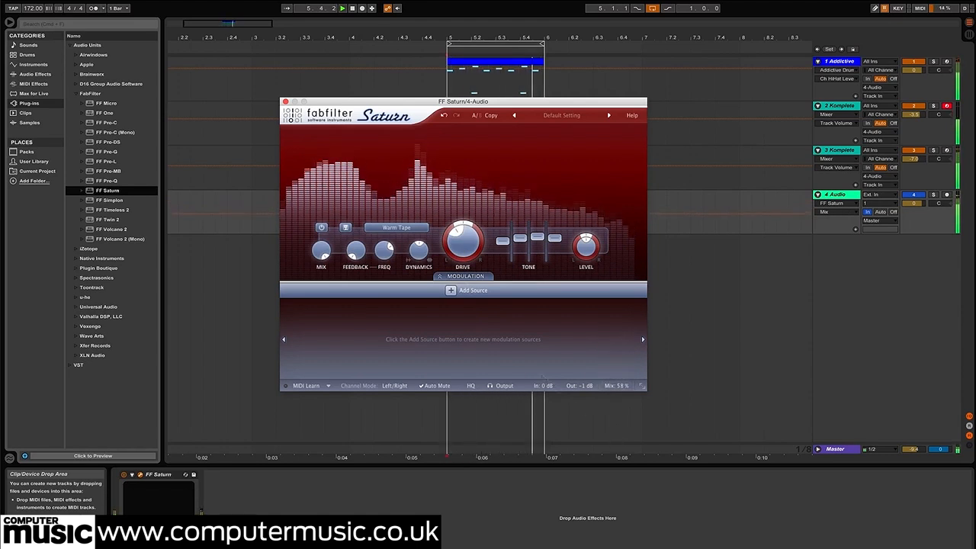
Raise Saturn's treble a little more, turn its Dynamics to a negative amount after trying positive settings, and close the plug-in
mouse_move(425, 257)
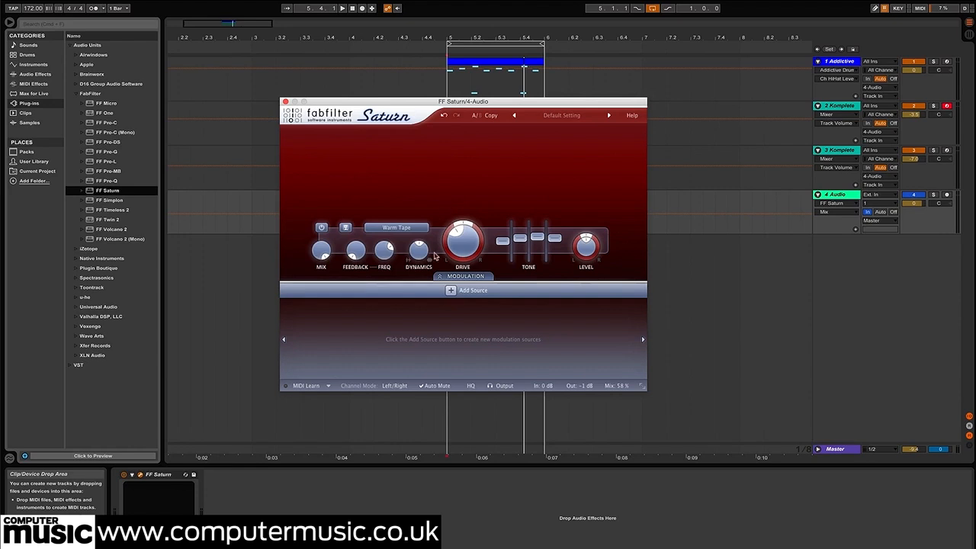
key("space")
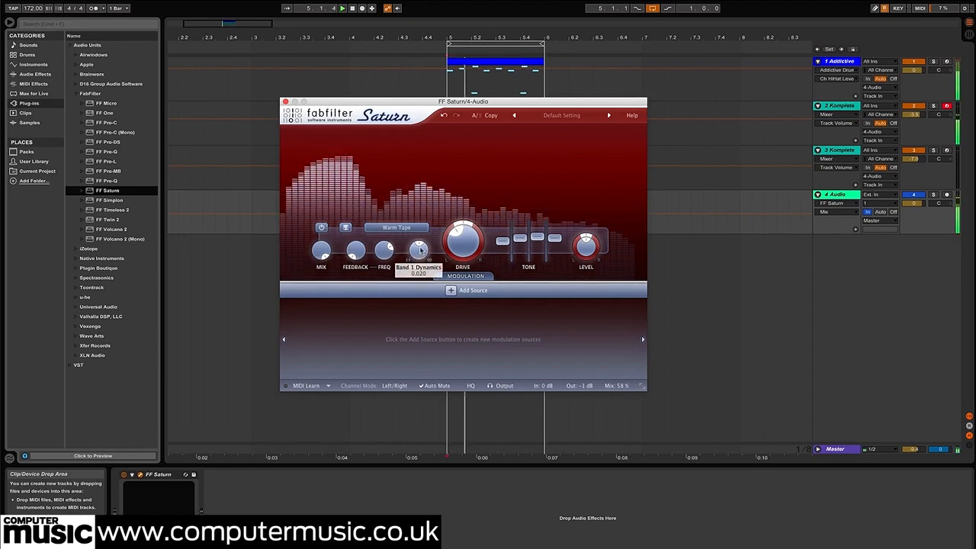
left_click_drag(423, 255, 421, 247)
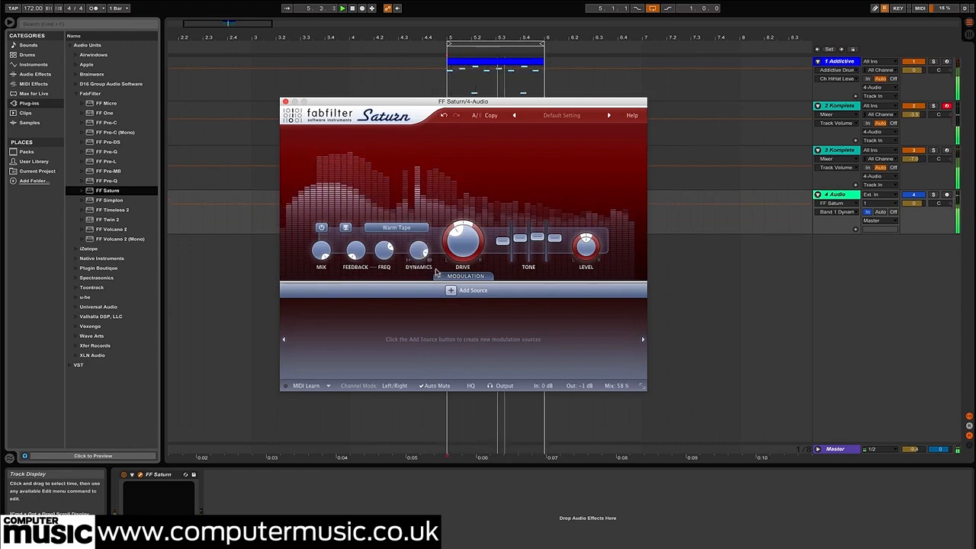
mouse_move(421, 254)
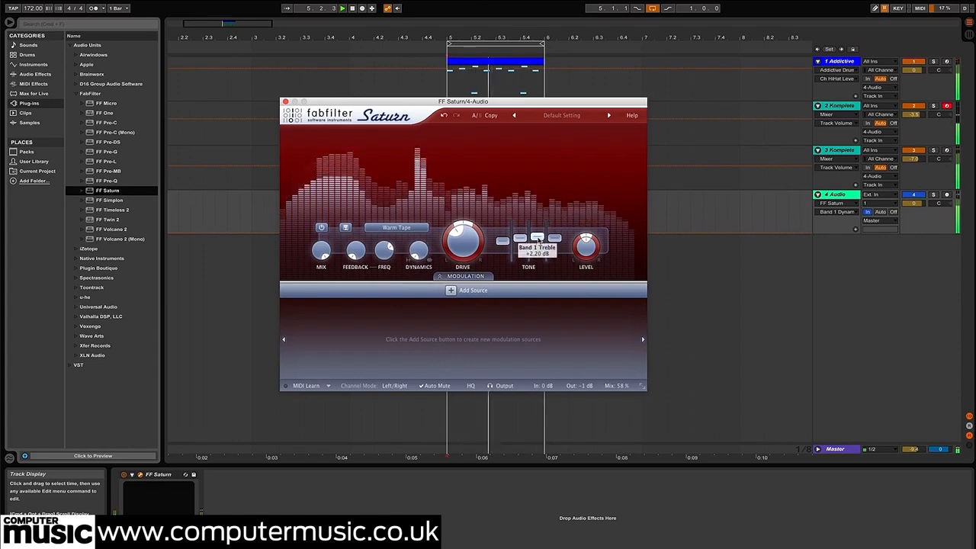
left_click_drag(538, 237, 538, 235)
left_click_drag(417, 255, 417, 245)
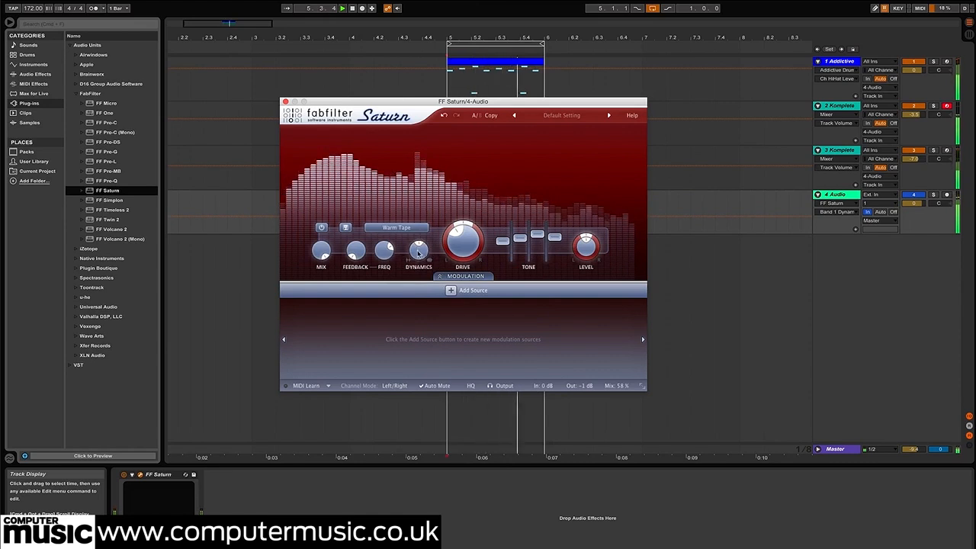
left_click_drag(418, 253, 417, 271)
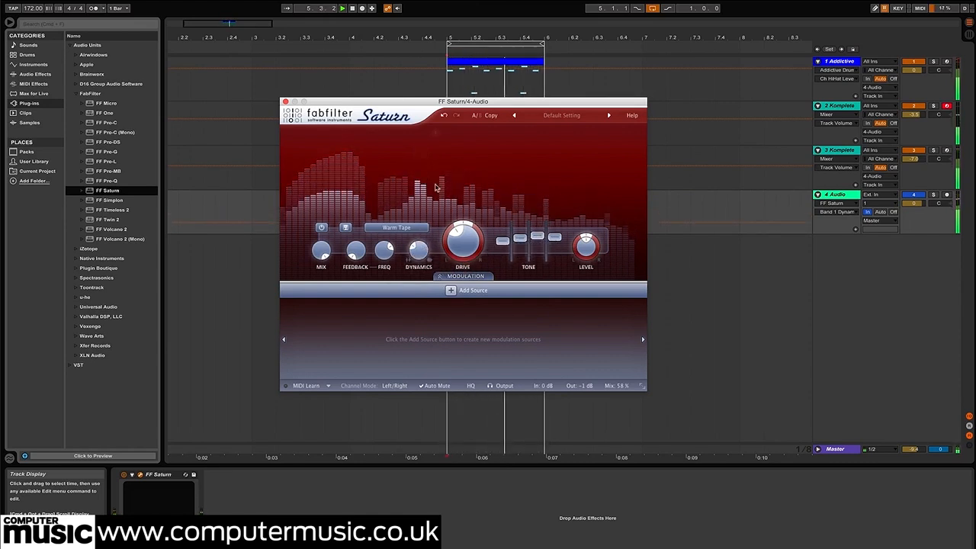
left_click_drag(431, 101, 514, 228)
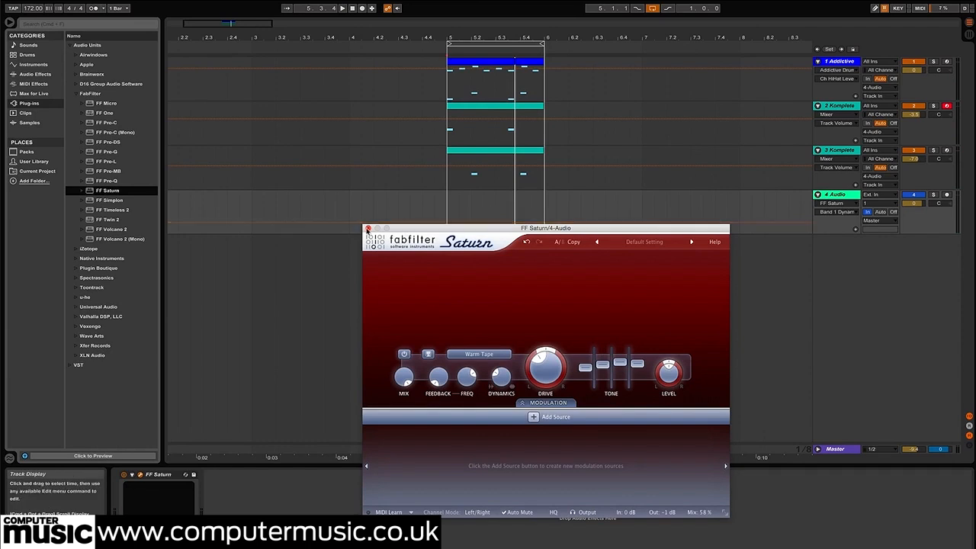
left_click(368, 229)
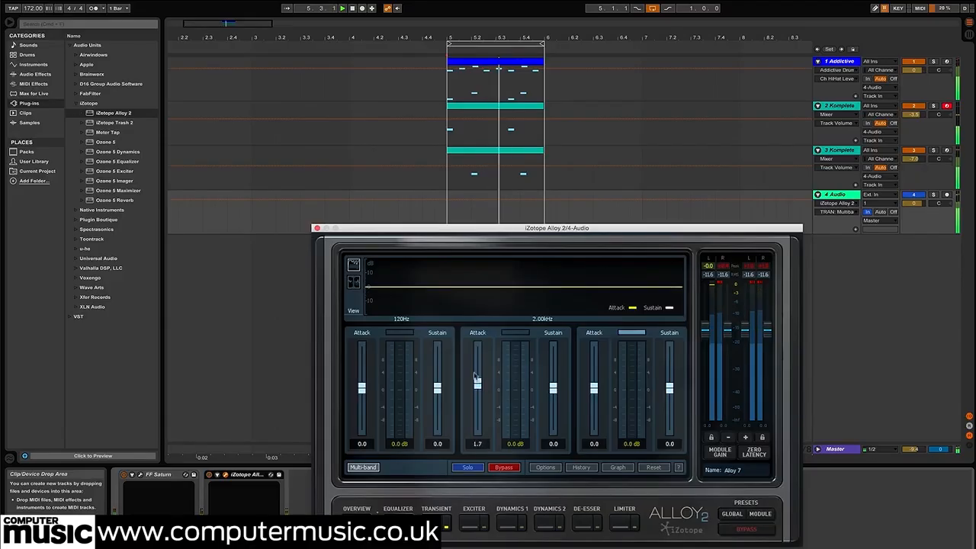
Exaggerate the drum bus transients in Alloy 2 with mid attack 11.3 and sustain -11.0, high attack -6.5 and sustain 4.7
left_click_drag(474, 376, 475, 367)
left_click_drag(554, 389, 595, 386)
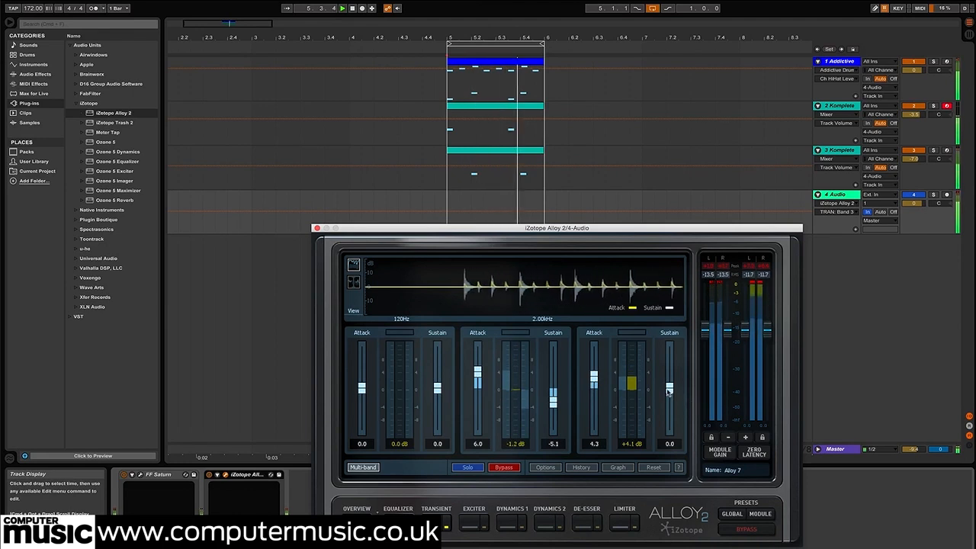
mouse_move(670, 403)
left_mouse_down()
mouse_move(671, 416)
mouse_move(671, 397)
left_mouse_up()
left_click_drag(594, 384, 594, 427)
left_click_drag(478, 373, 478, 349)
left_click_drag(554, 403, 554, 419)
left_click_drag(480, 352, 479, 360)
left_click_drag(595, 420, 595, 407)
left_click_drag(667, 385, 667, 379)
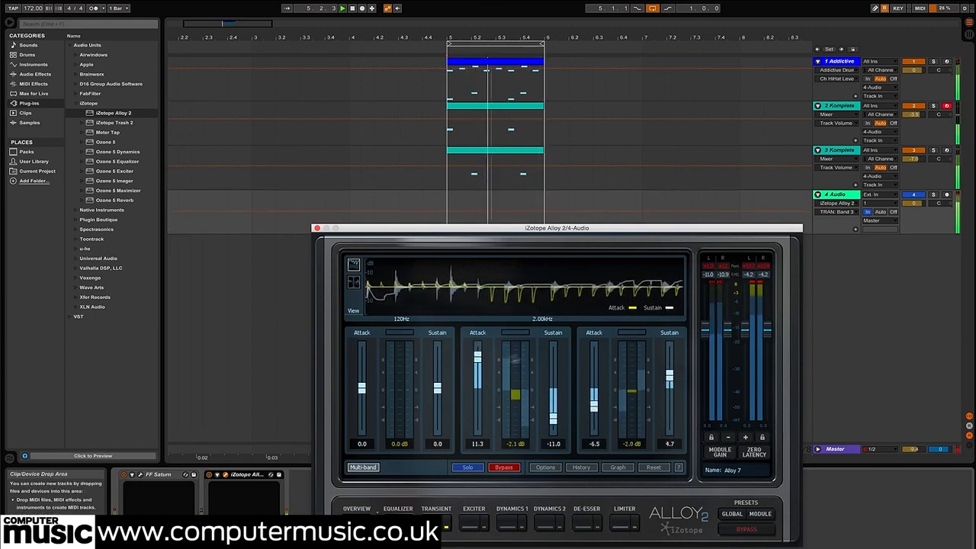
Rebalance Alloy 2 on the drum bus to mid attack 5.8 and high attack 2.5, and ease back the mid-band sustain reduction
left_click_drag(594, 400, 593, 381)
left_click_drag(477, 354, 477, 375)
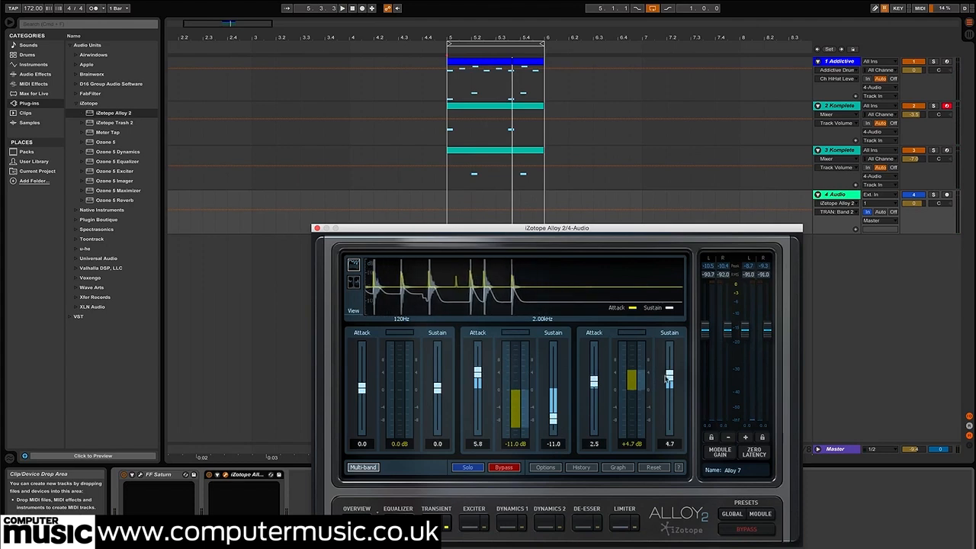
left_click_drag(554, 423, 554, 411)
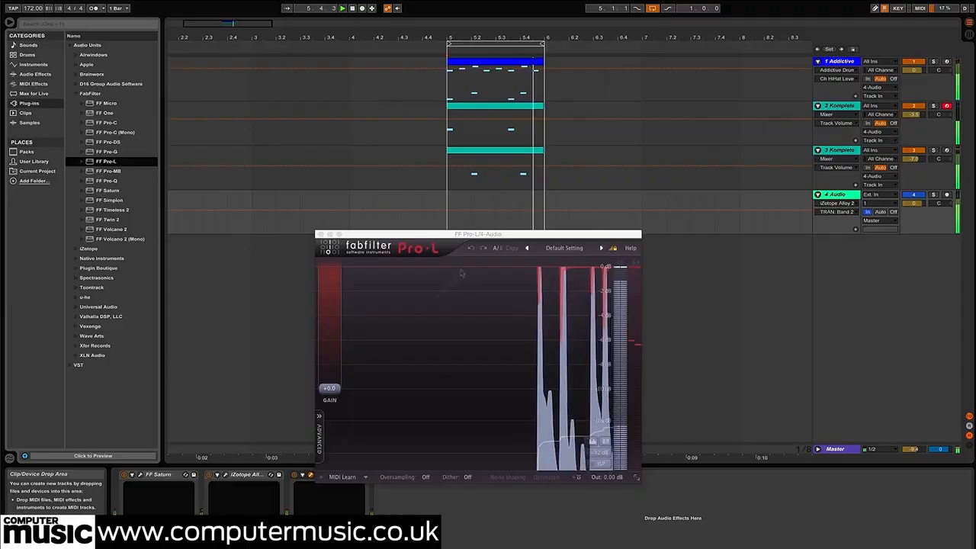
Show the advanced settings of Pro-L on the drum bus and set its limiting style to Punchy
left_click(321, 442)
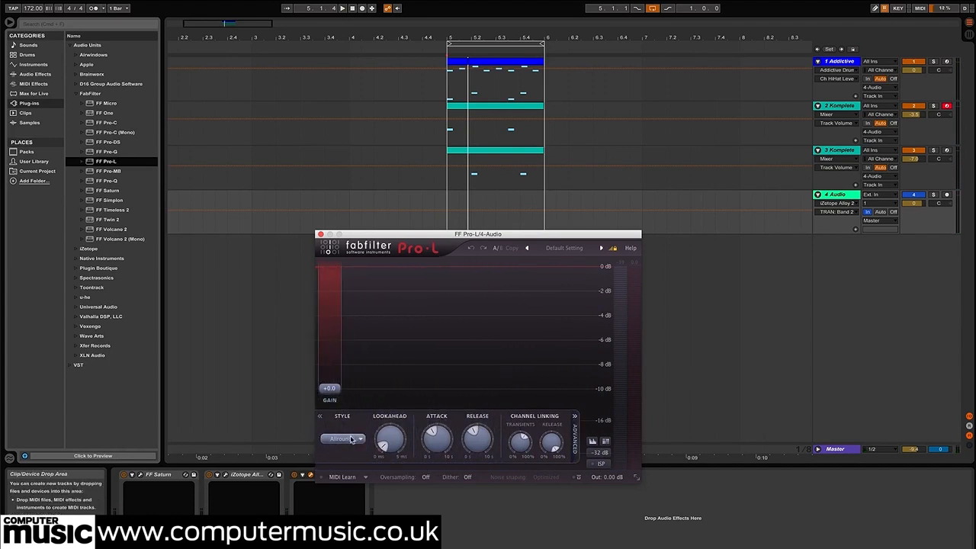
left_click(351, 440)
left_click(345, 461)
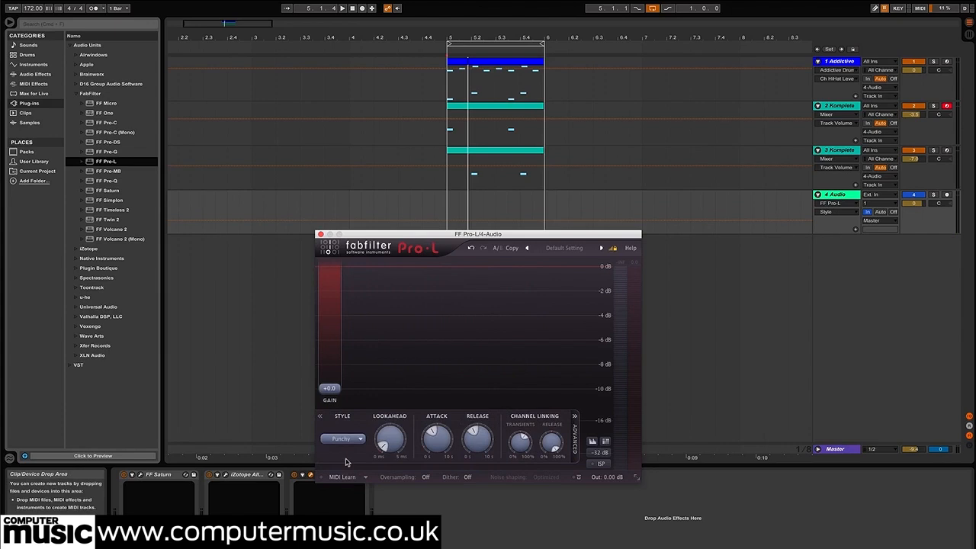
mouse_move(394, 437)
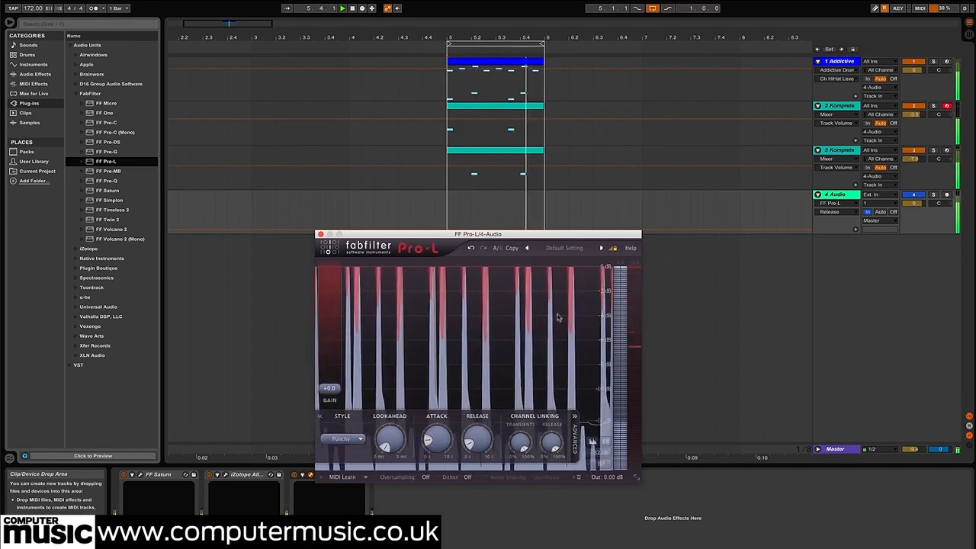
Push the drum bus into Pro-L by raising its gain to about 2.3 dB
mouse_move(329, 388)
left_mouse_down()
mouse_move(327, 329)
mouse_move(329, 379)
left_mouse_up()
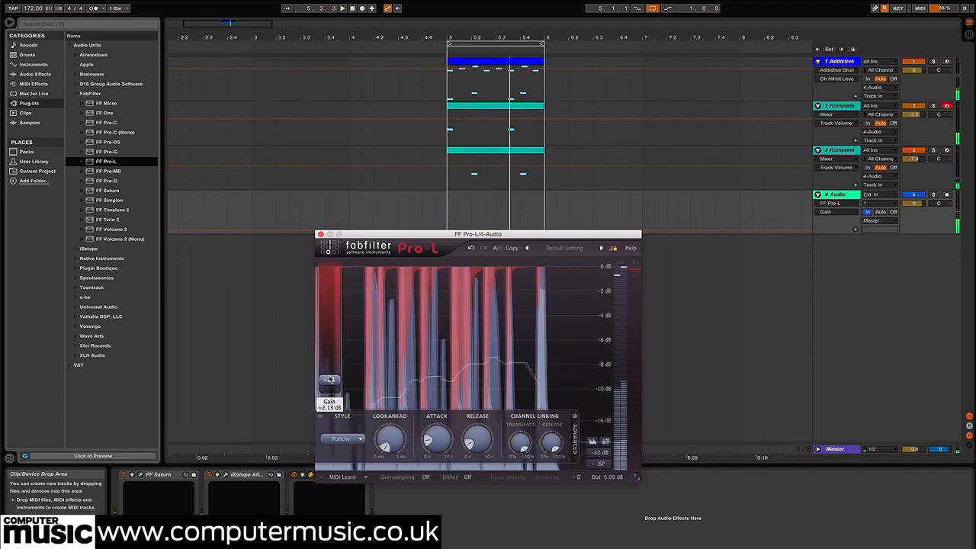
left_click_drag(329, 381, 331, 360)
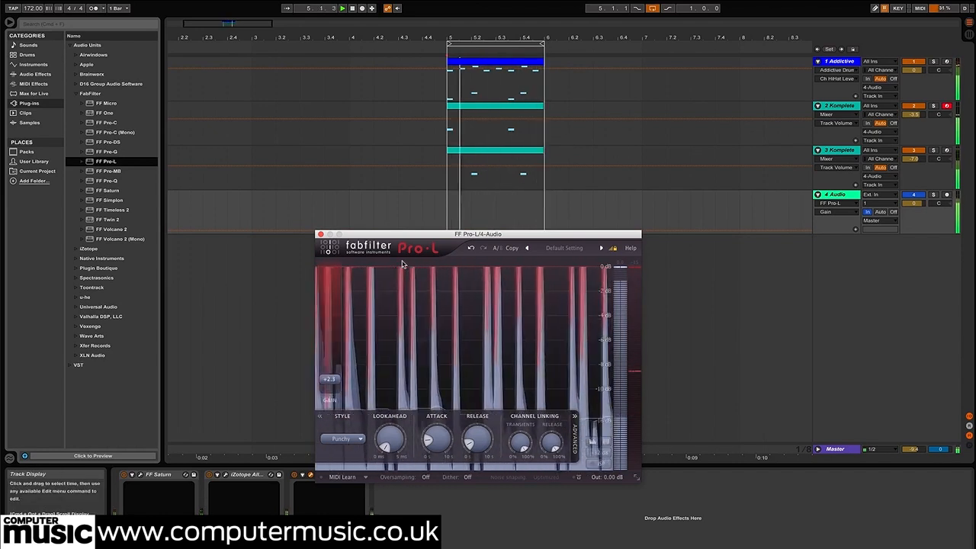
mouse_move(326, 388)
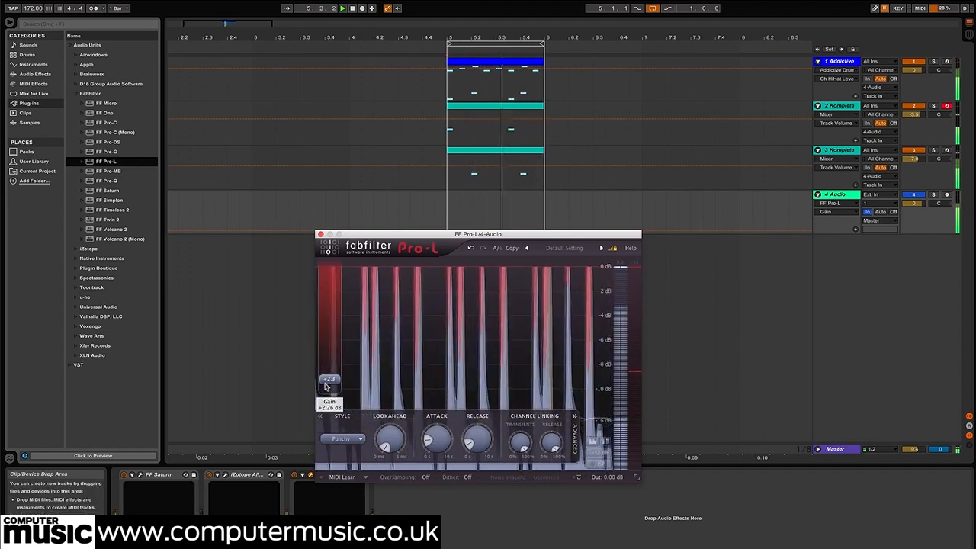
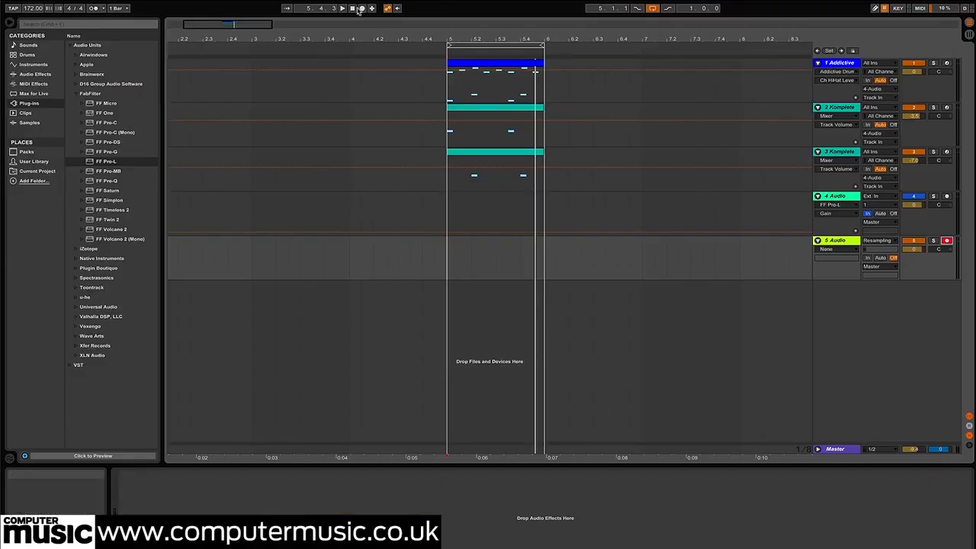
Record a pass of the beat onto the resampling track 5 and delete the short extra clip at the start of bar 5
left_click(361, 8)
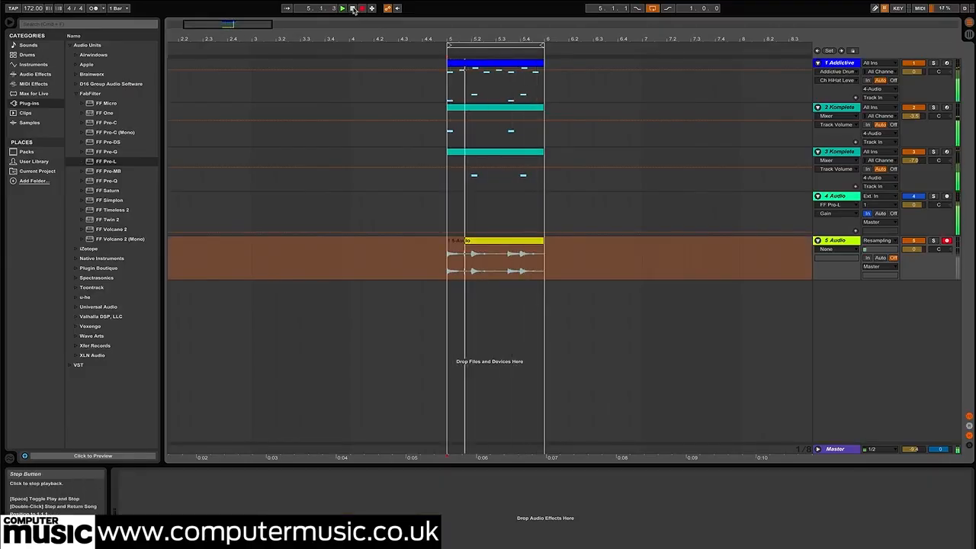
left_click(353, 9)
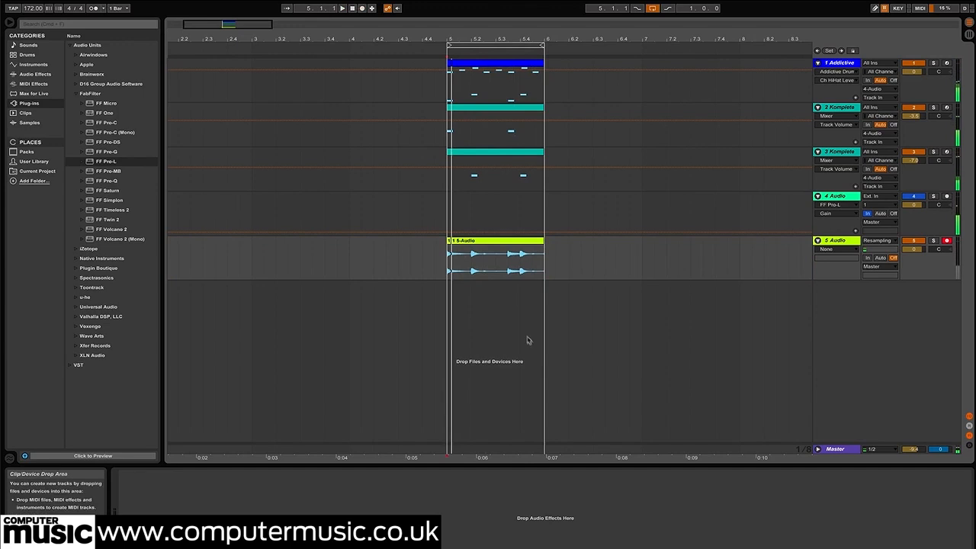
left_click(449, 241)
key("Delete")
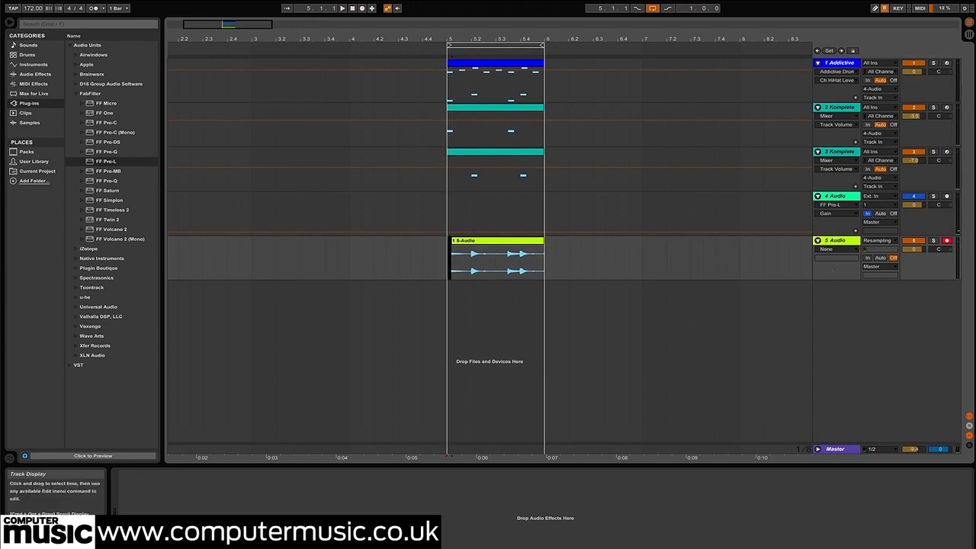
Set track 5's input to No Input and extend its recorded clip back to the start of bar 5
left_click(881, 241)
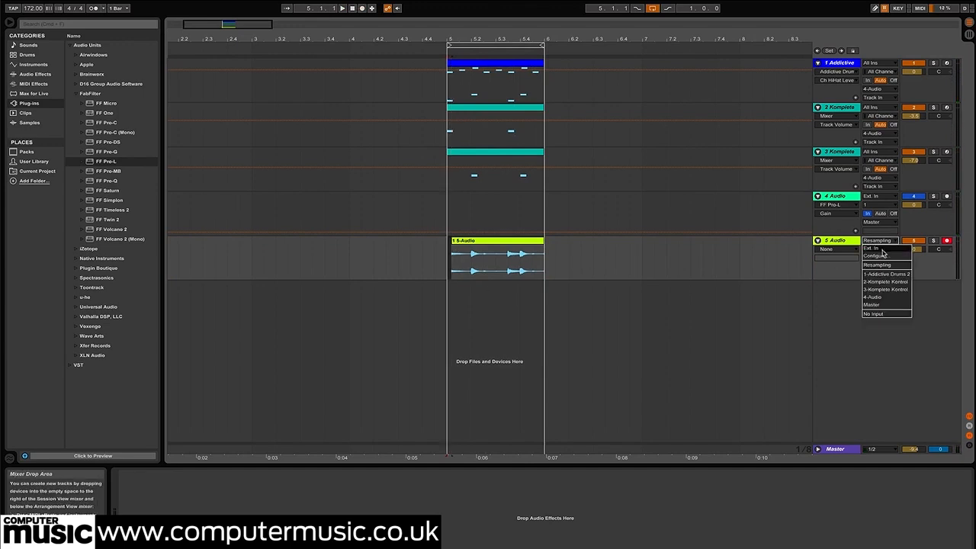
left_click(877, 314)
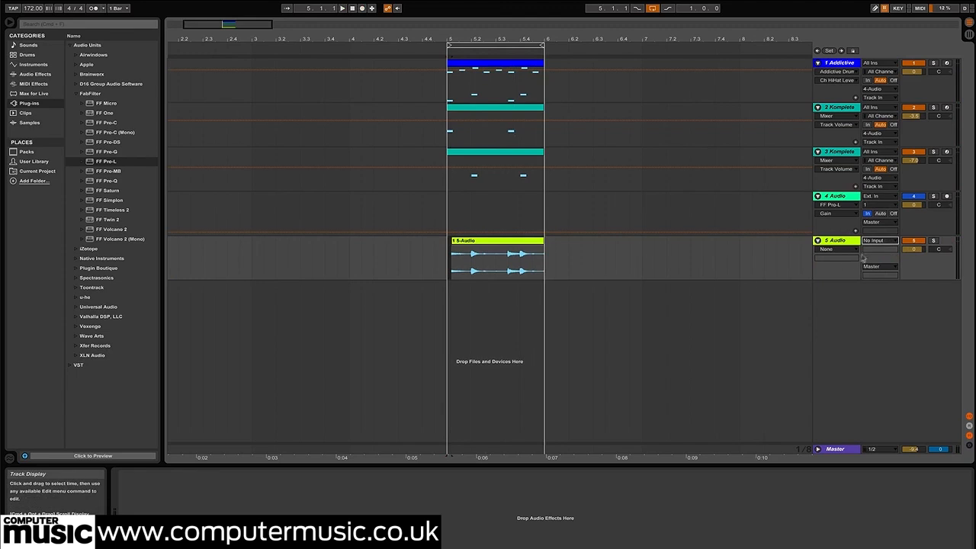
left_click_drag(452, 241, 447, 240)
left_click(631, 262)
left_click(529, 242)
Audition the resampled clip with track 5 soloed and delete that track
left_click(929, 244)
left_click(931, 241)
key("space")
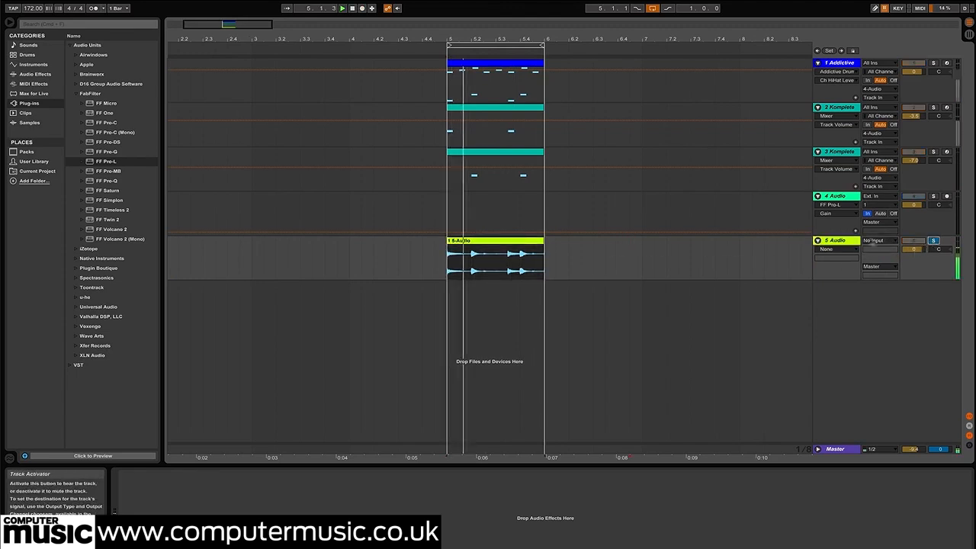
left_click(841, 242)
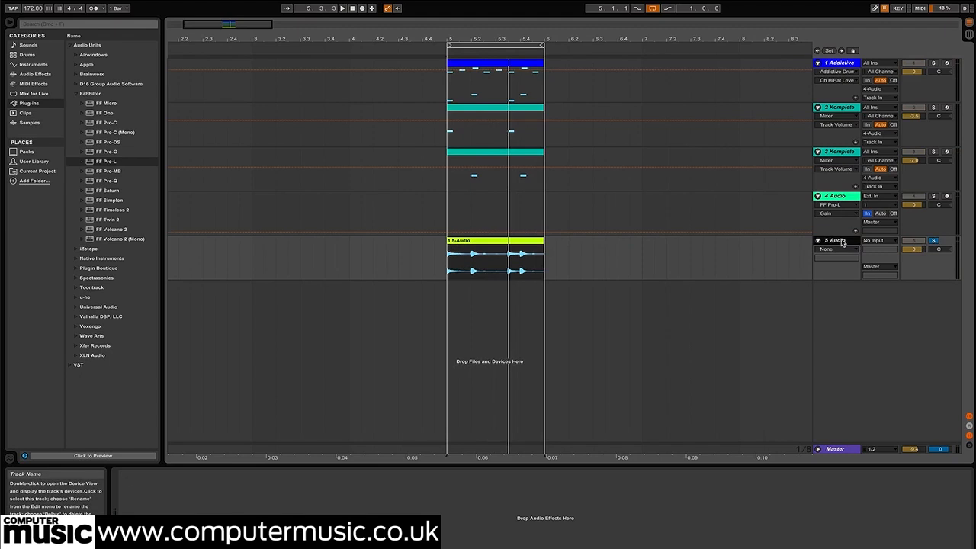
key("Delete")
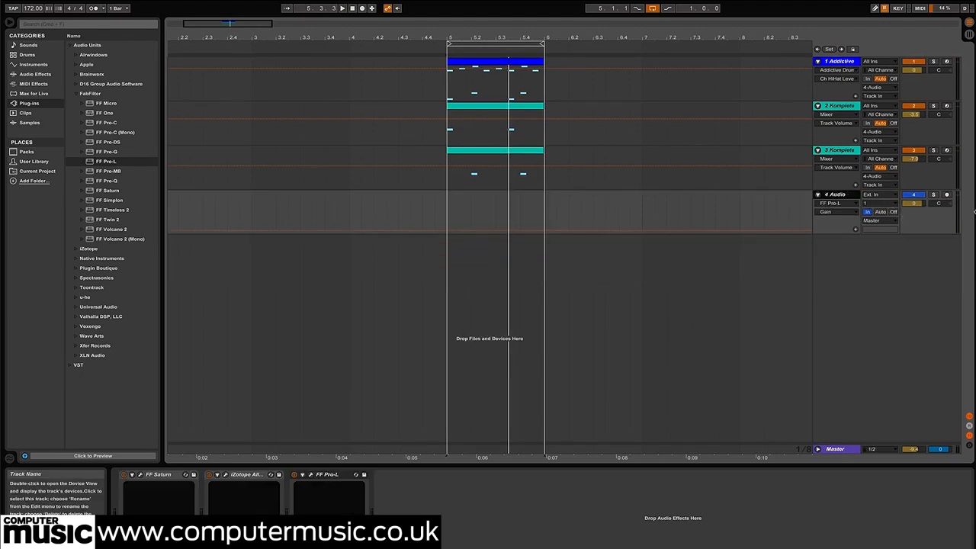
Arm the drum bus on track 4 and record a looped pass of the processed beat directly onto it
left_click(946, 194)
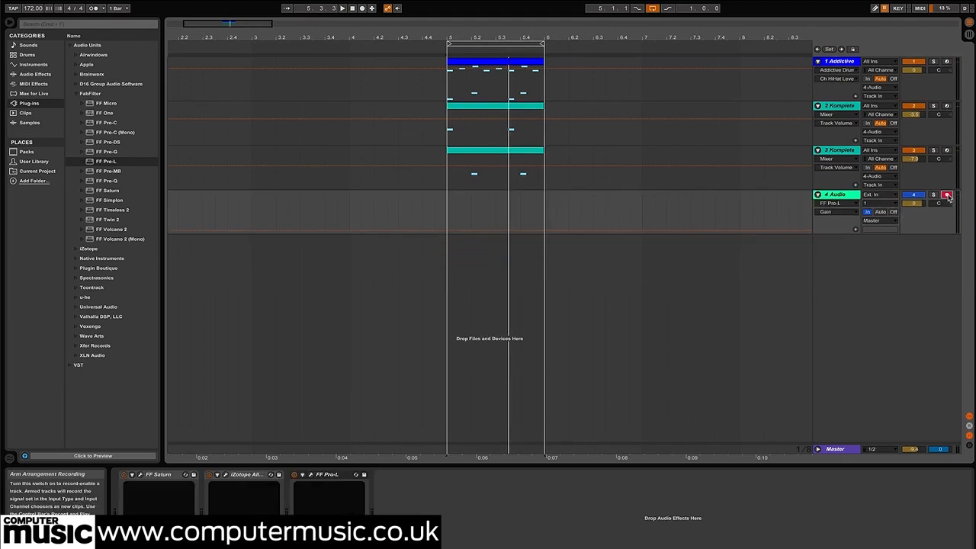
left_click(361, 8)
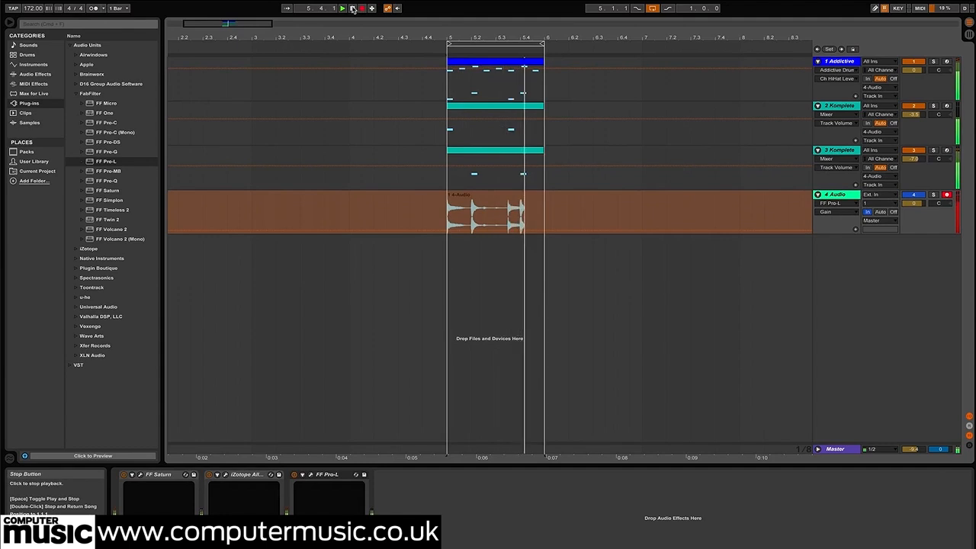
left_click(362, 8)
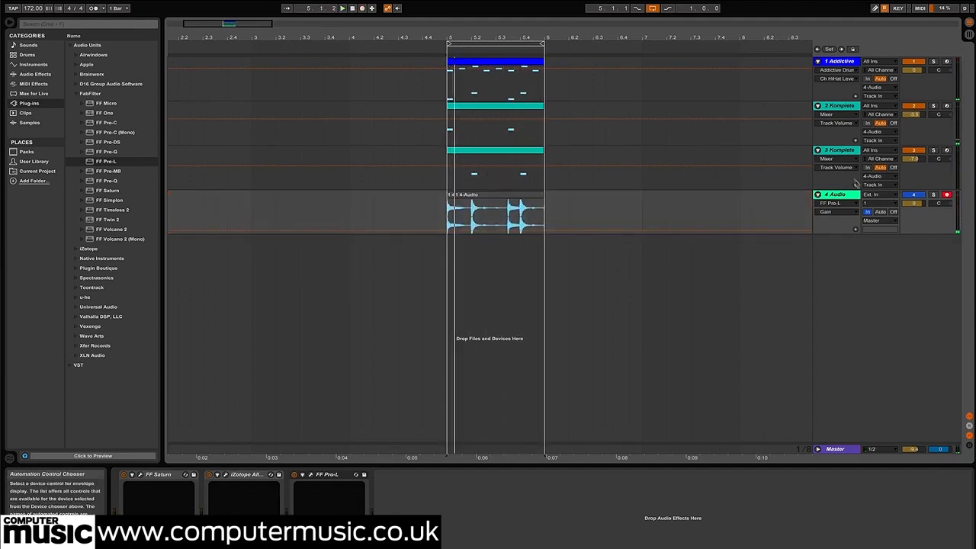
Insert a new audio track below the drum bus and move the longer recorded drum clip onto it
right_click(841, 264)
left_click(858, 264)
left_click_drag(513, 197, 514, 251)
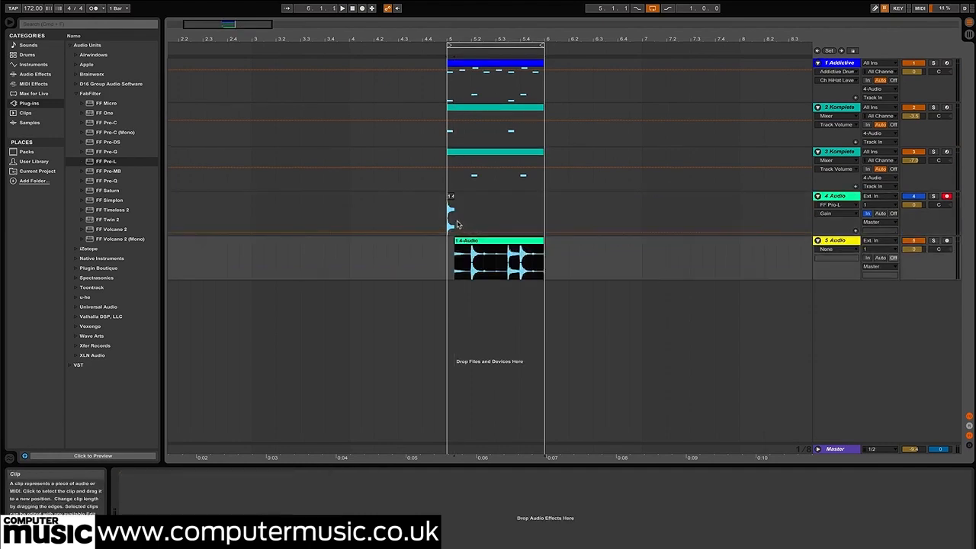
Remove the leftover clip fragment from the drum bus and extend the moved clip back to the start of bar 5
left_click_drag(482, 219, 414, 212)
left_click_drag(456, 240, 448, 242)
left_click(401, 263)
Solo track 5, play back its recorded drum clip and inspect the clip's waveform in detail
left_click(515, 243)
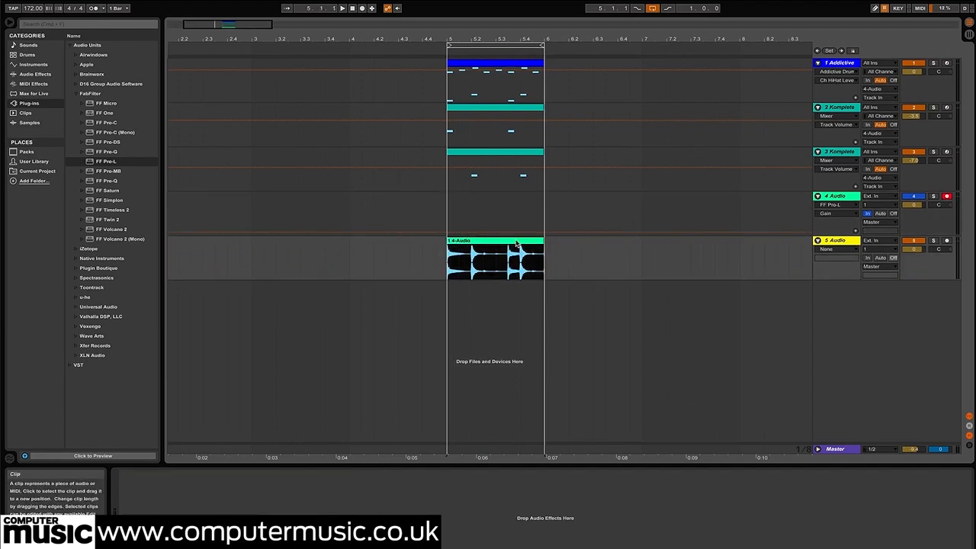
left_click(934, 240)
key("space")
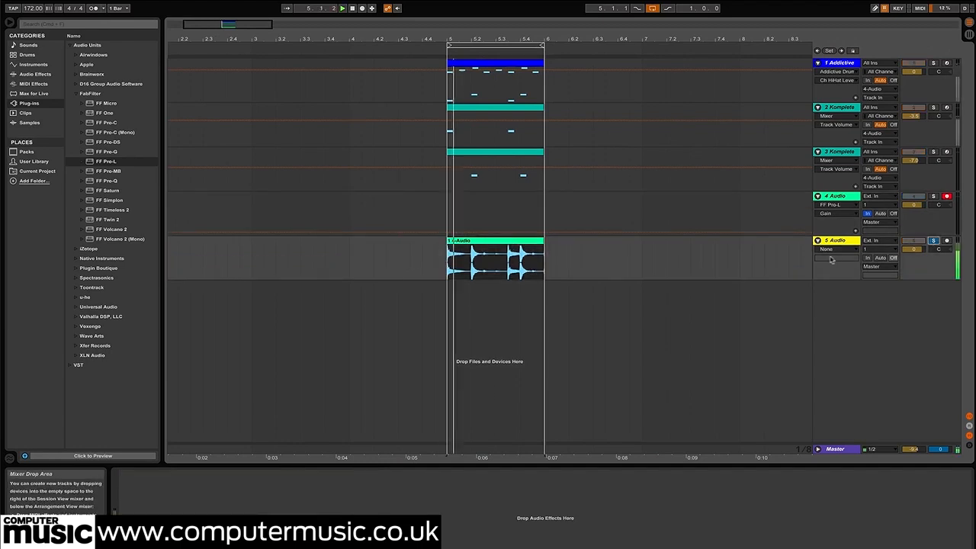
double_click(516, 242)
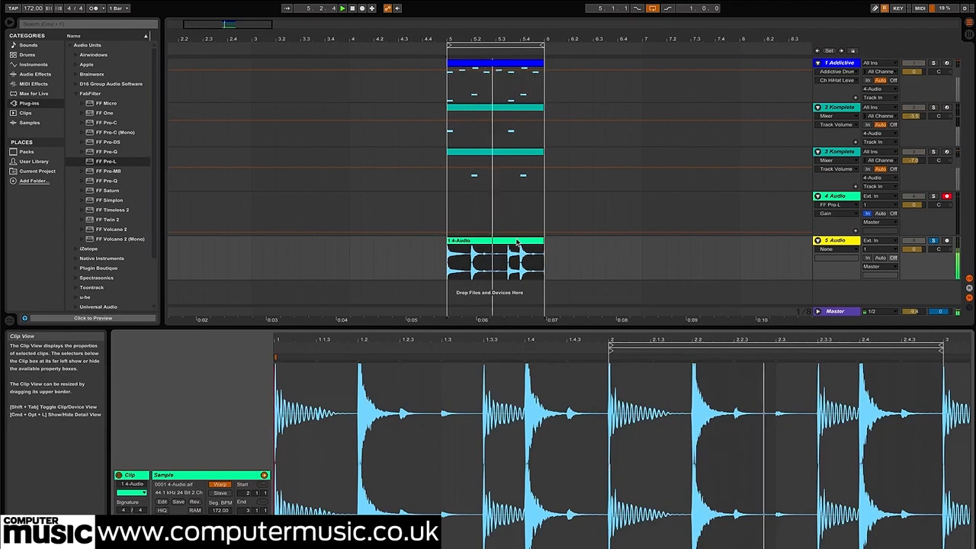
left_click_drag(704, 329, 708, 353)
left_click(968, 546)
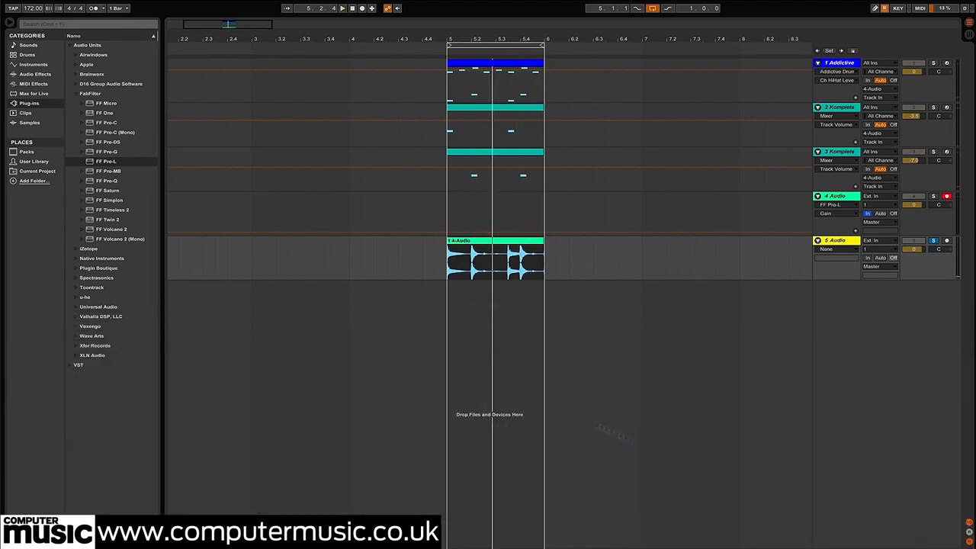
Examine the Slice to New MIDI Track options for the recorded clip, including the slice division and slicing presets, without slicing it
double_click(486, 246)
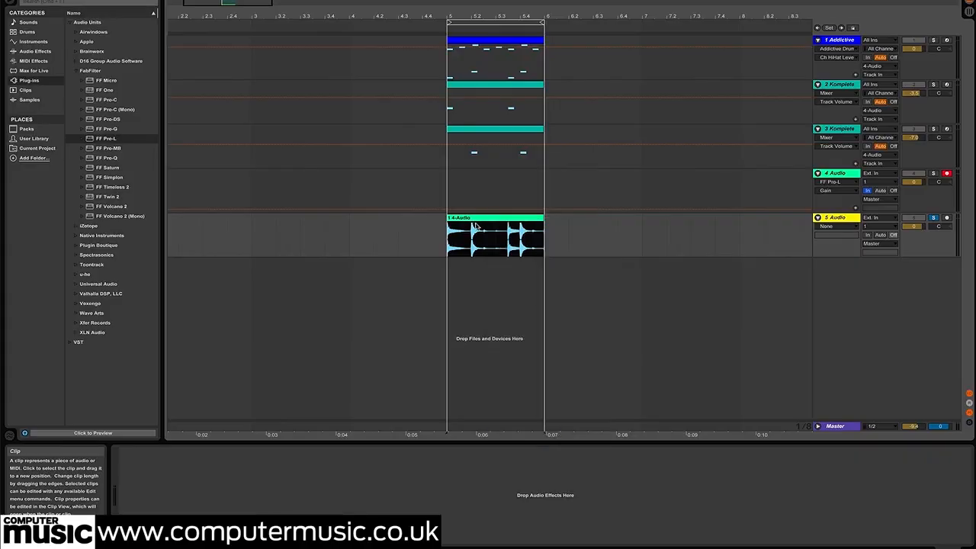
right_click(476, 226)
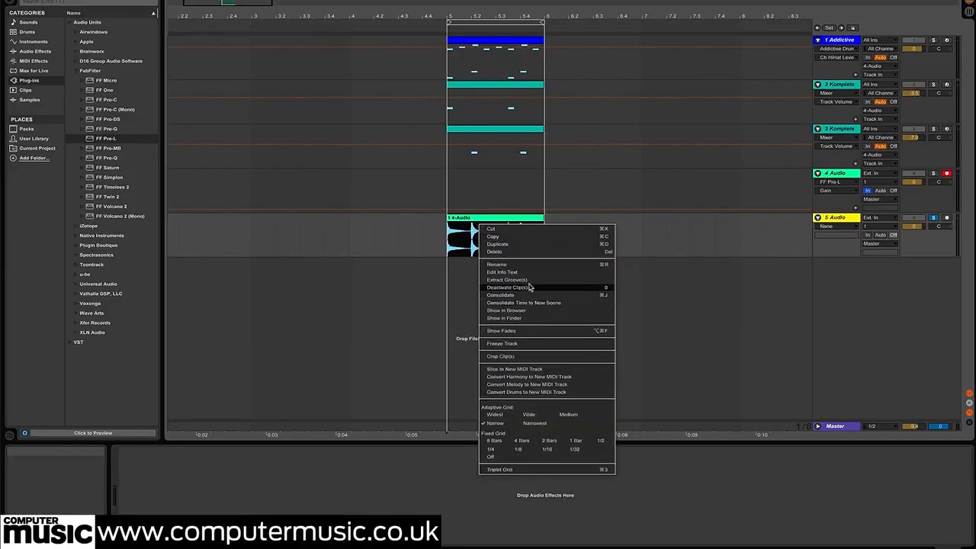
left_click(540, 369)
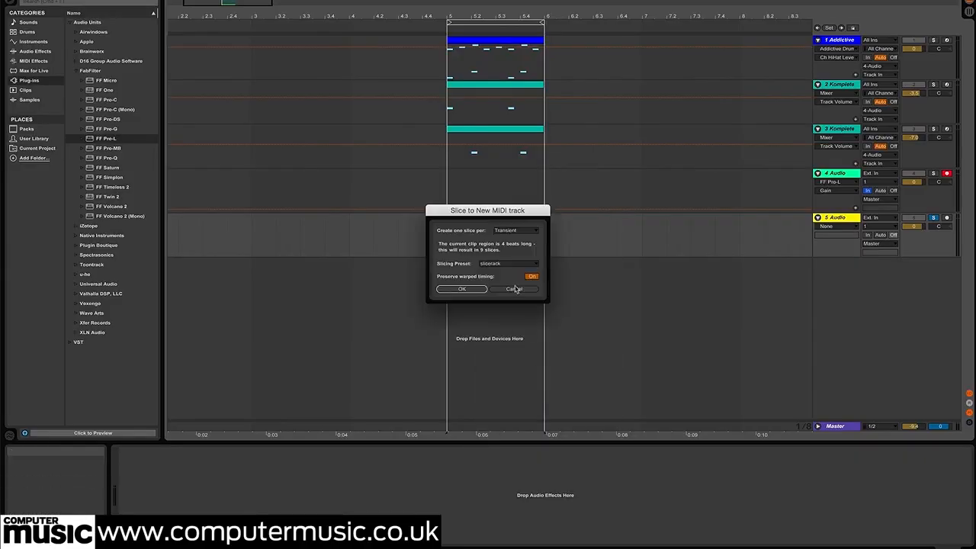
left_click_drag(472, 212, 316, 220)
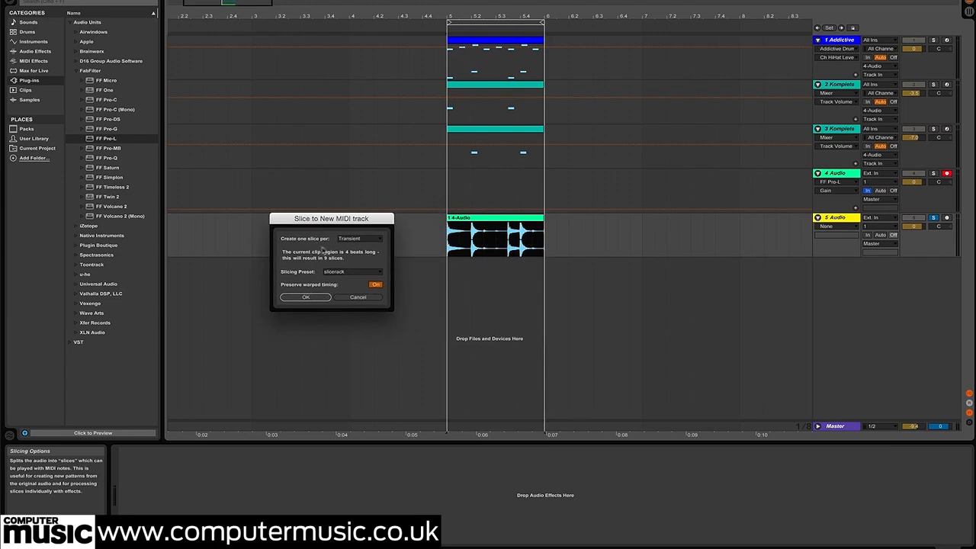
left_click(370, 239)
left_click(304, 252)
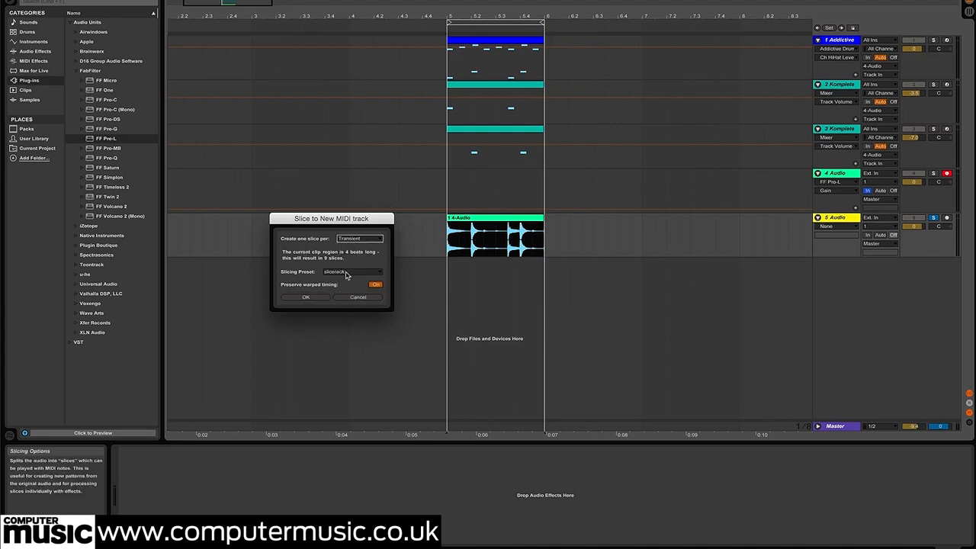
left_click(346, 273)
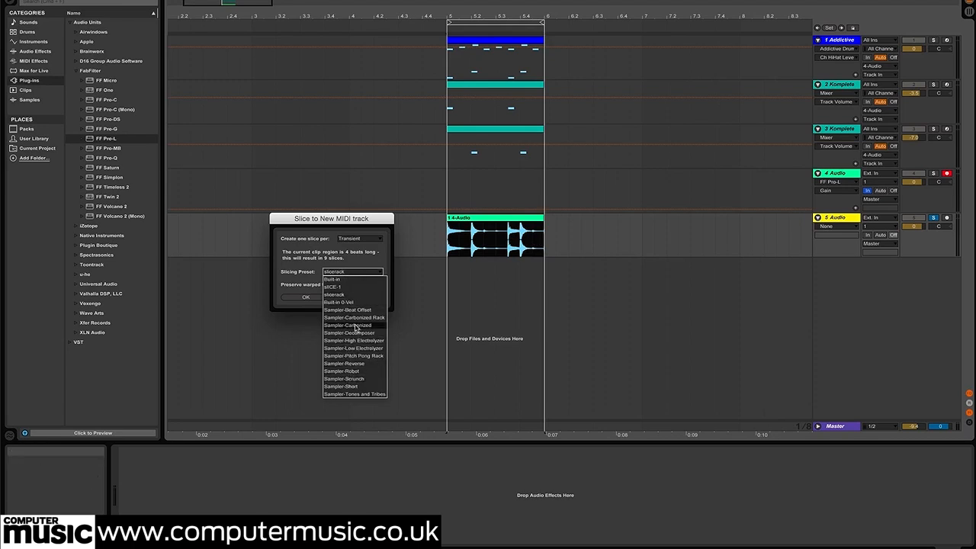
left_click(303, 271)
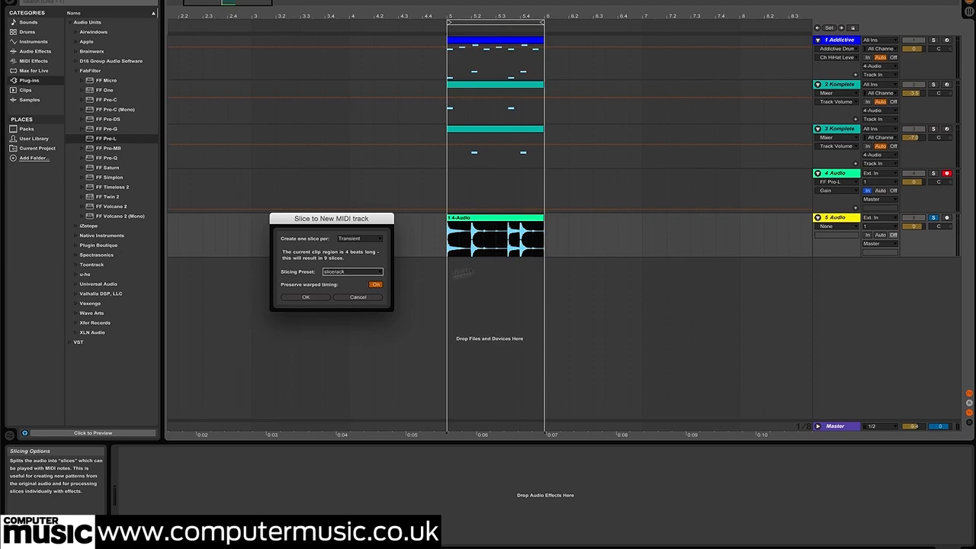
left_click(365, 300)
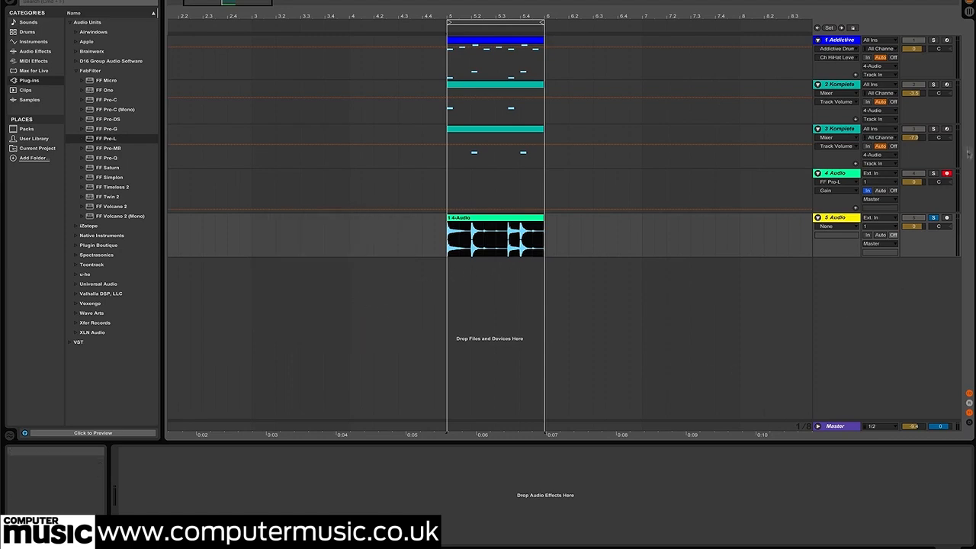
Insert a new MIDI track below track 5 and load an empty Drum Rack onto it
right_click(846, 295)
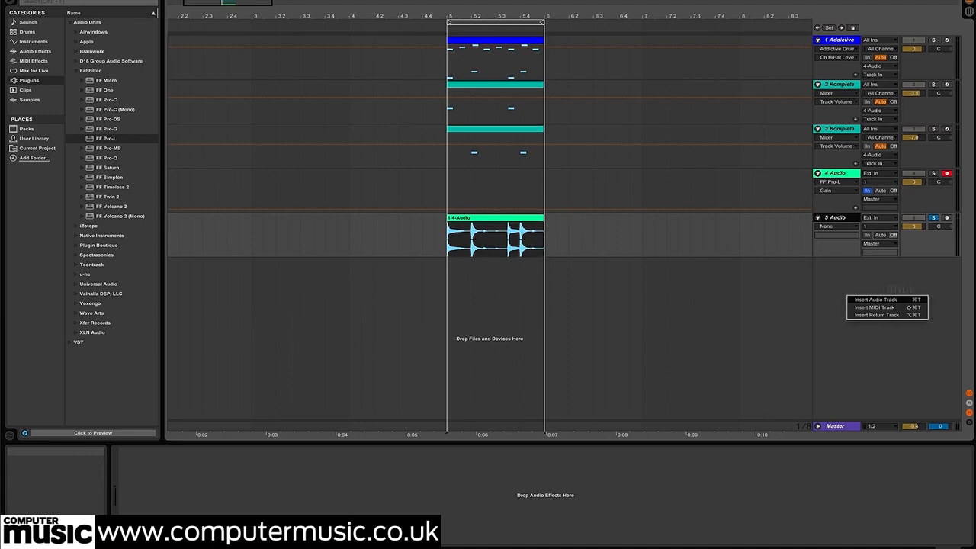
left_click(884, 308)
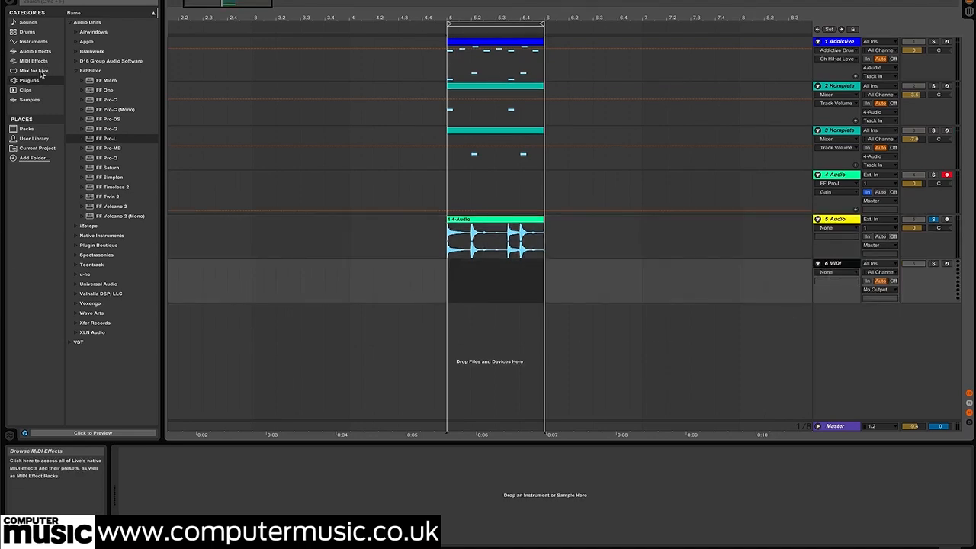
left_click(34, 41)
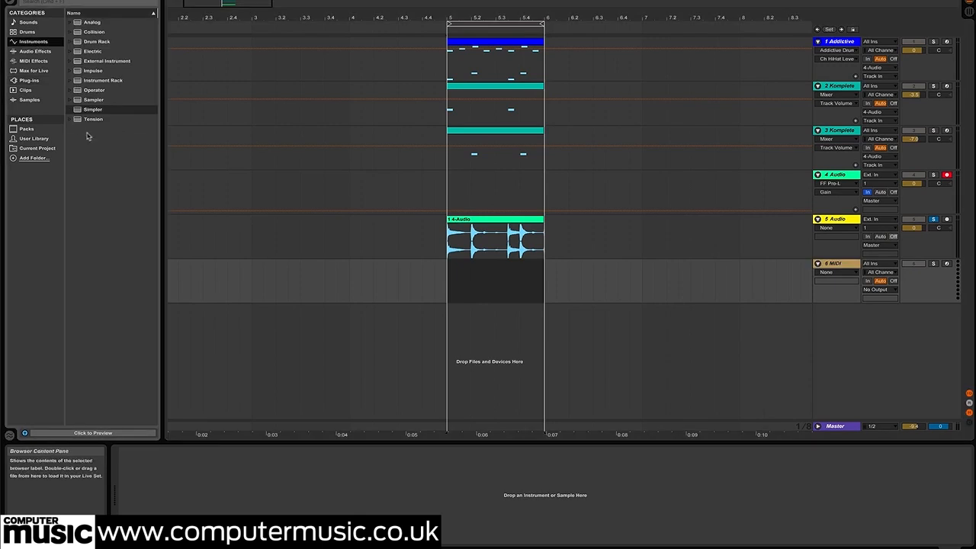
left_click_drag(105, 42, 362, 299)
left_click_drag(489, 294, 477, 287)
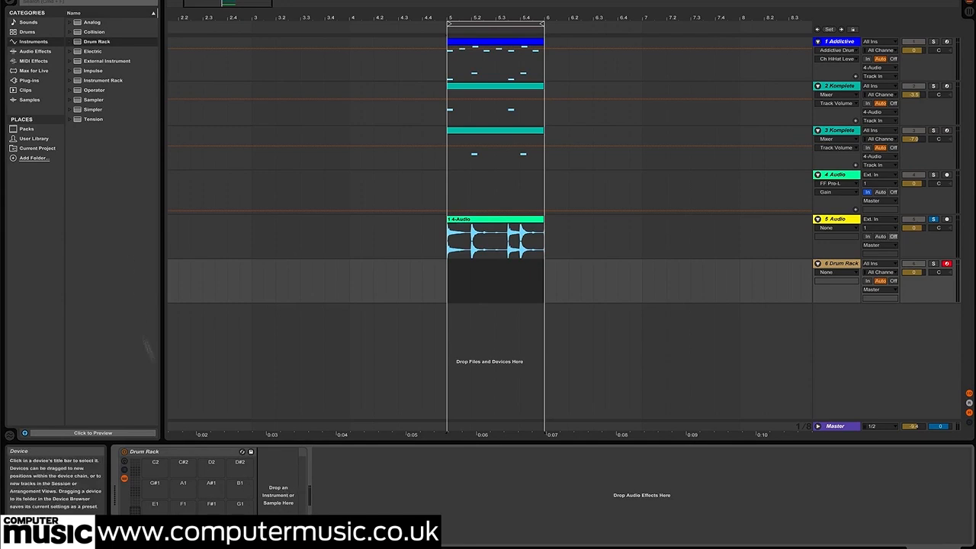
Load an empty Simpler into the Drum Rack and show the rack's macro controls with the chain list hidden
left_click(90, 111)
left_click_drag(86, 112, 277, 496)
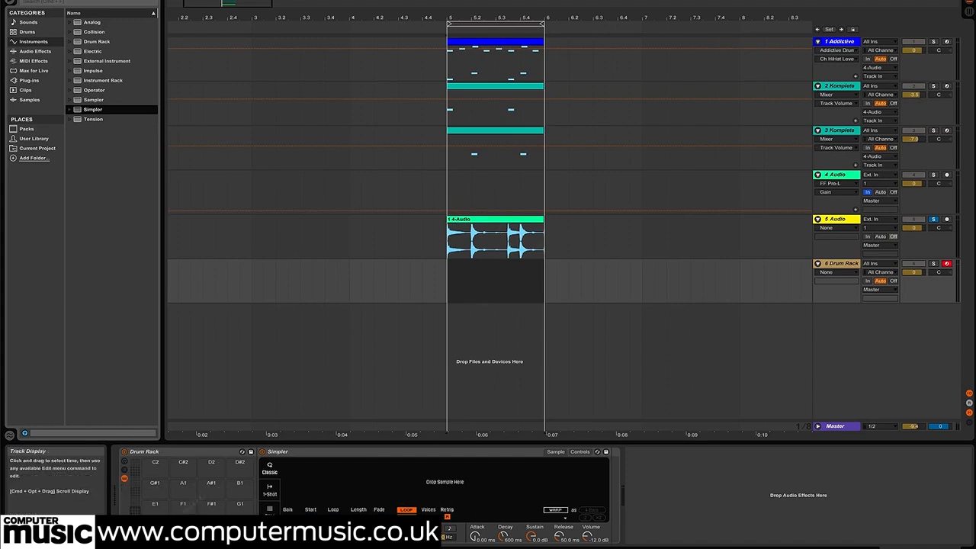
left_click(125, 470)
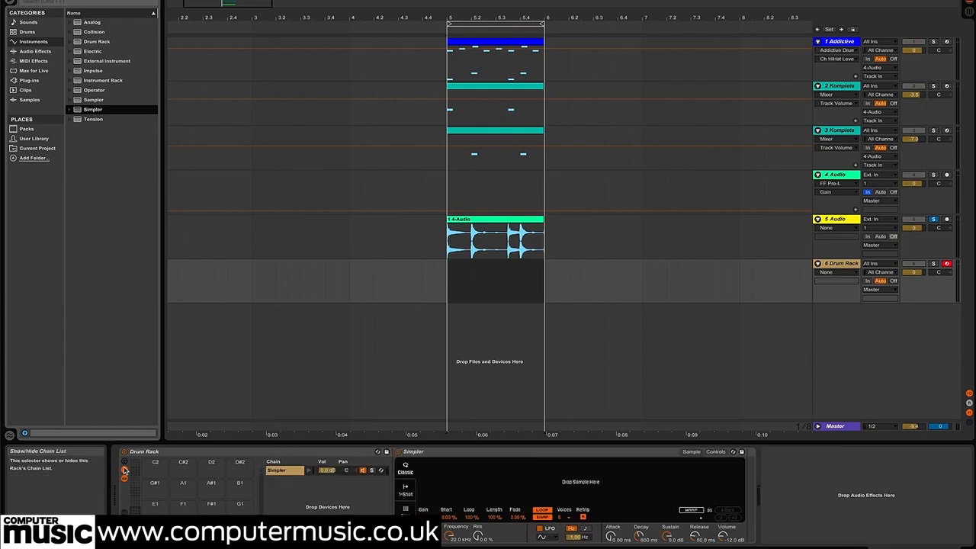
left_click(124, 470)
left_click(124, 461)
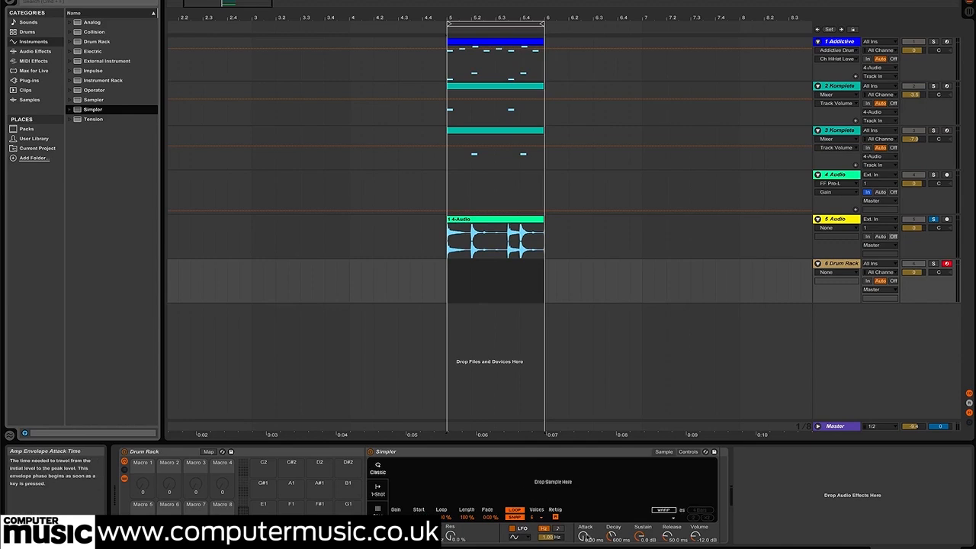
Map Simpler's amp envelope Attack, Decay, Sustain and Release to the Drum Rack's Macros 1 to 4, in that order
right_click(583, 537)
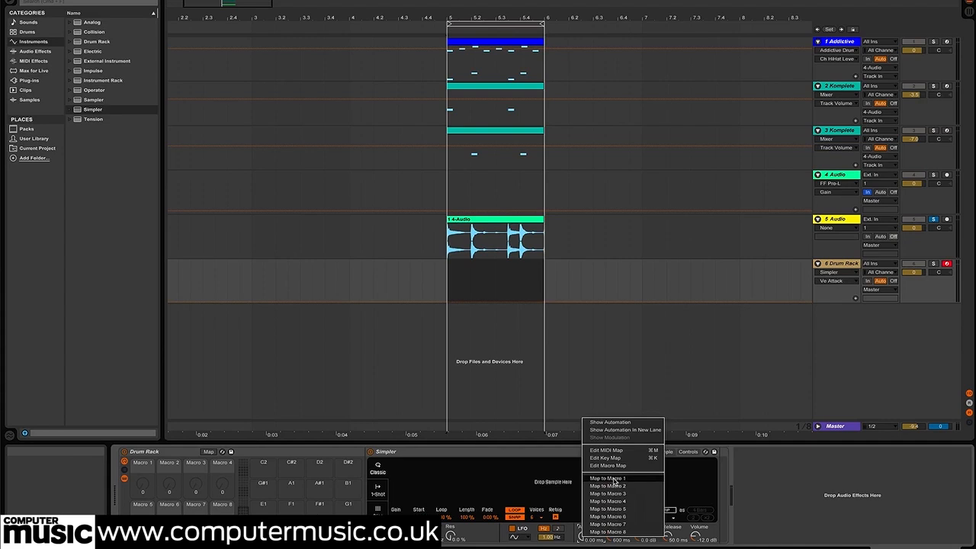
left_click(614, 481)
right_click(609, 535)
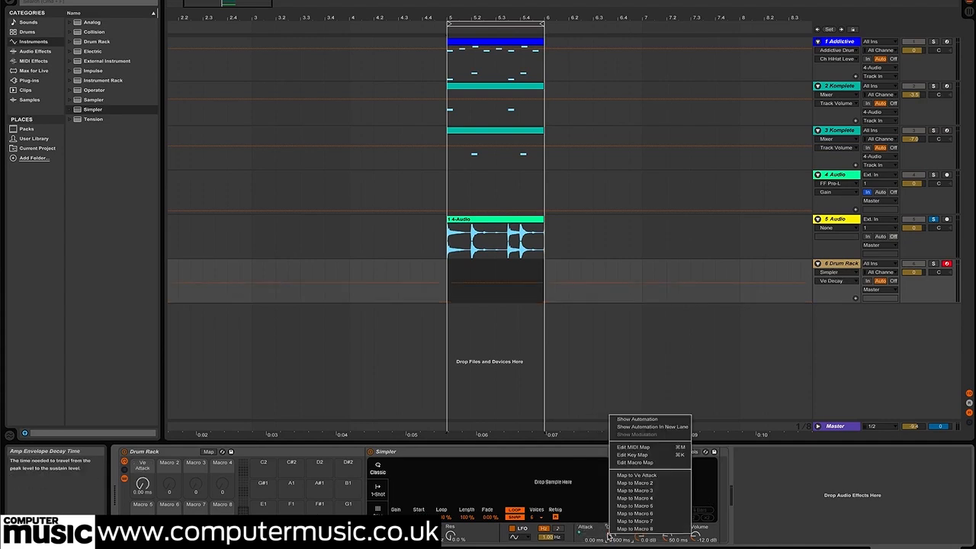
left_click(648, 483)
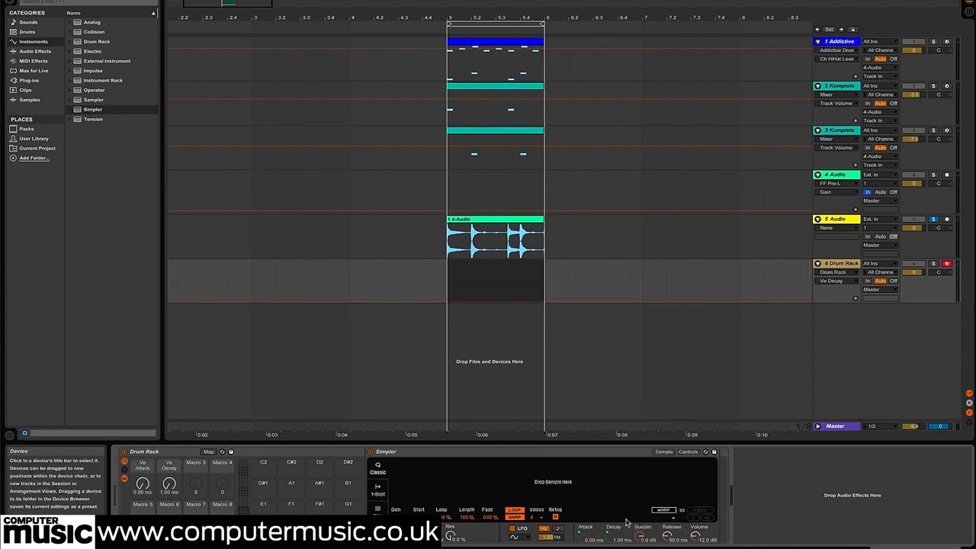
right_click(641, 536)
left_click(673, 496)
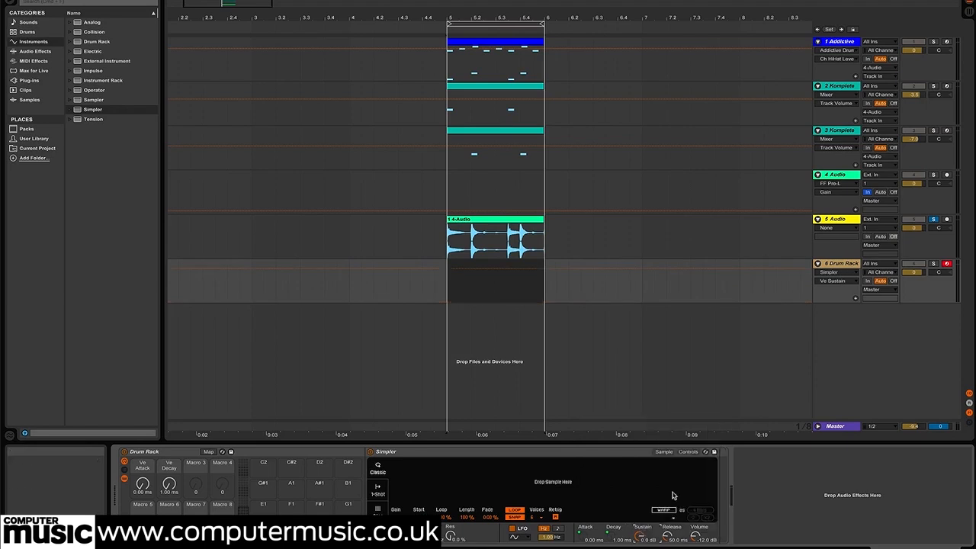
right_click(667, 535)
left_click(696, 501)
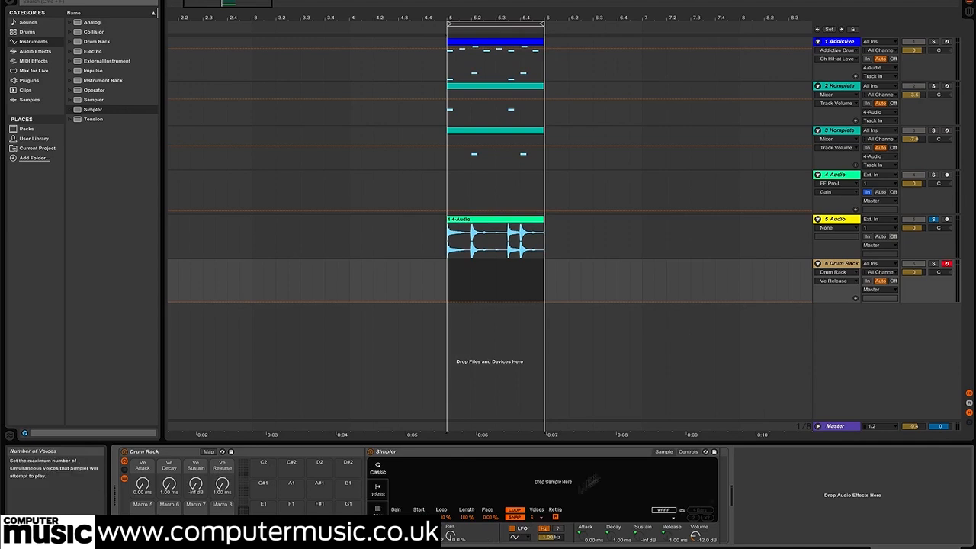
Show Simpler's Controls view and map its Transpose parameter to Macro 5
left_click(687, 451)
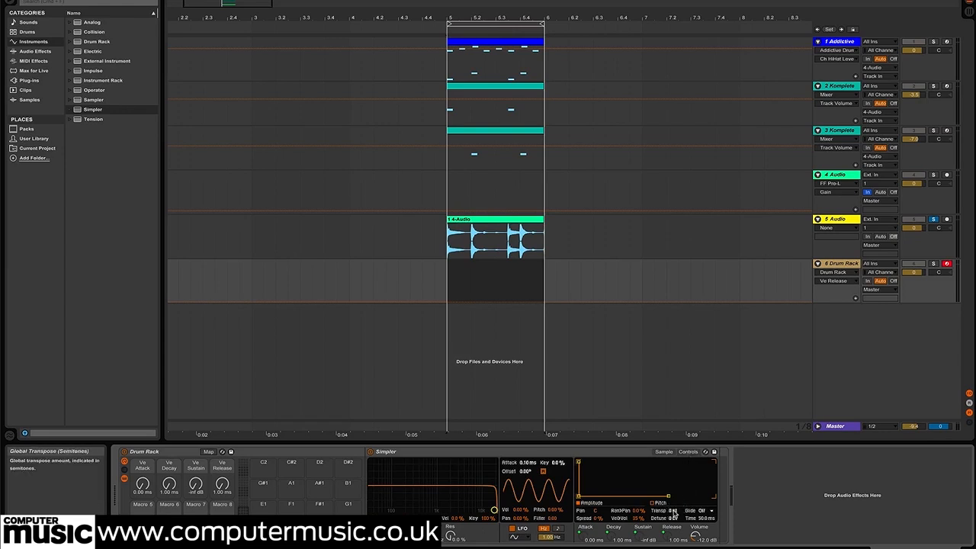
right_click(674, 512)
left_click(724, 483)
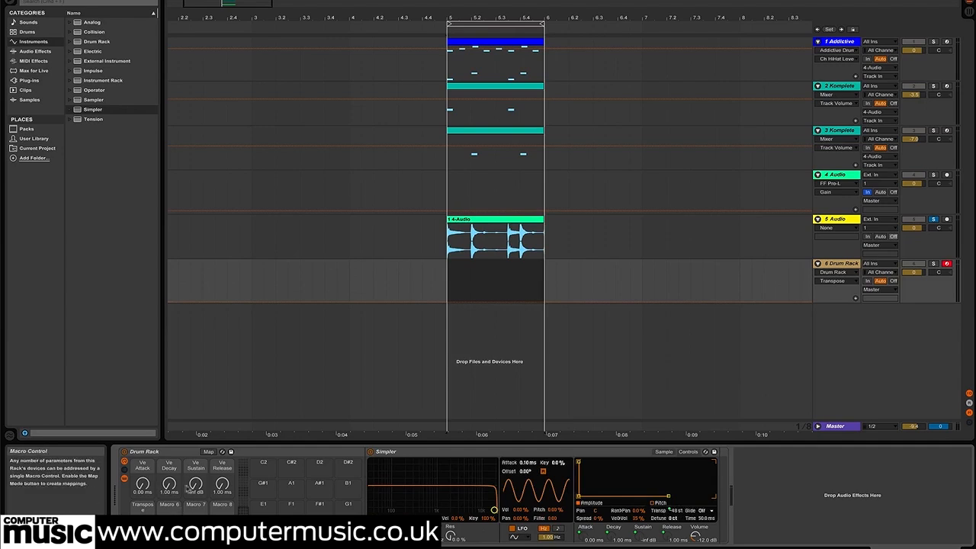
Set the Ve Decay macro to 60.0 s, Ve Sustain to 0.0 dB and Ve Release to 19.0 ms, and bring Transpose to 0 st
left_click_drag(170, 486, 195, 412)
left_click_drag(221, 485, 222, 473)
left_click(142, 527)
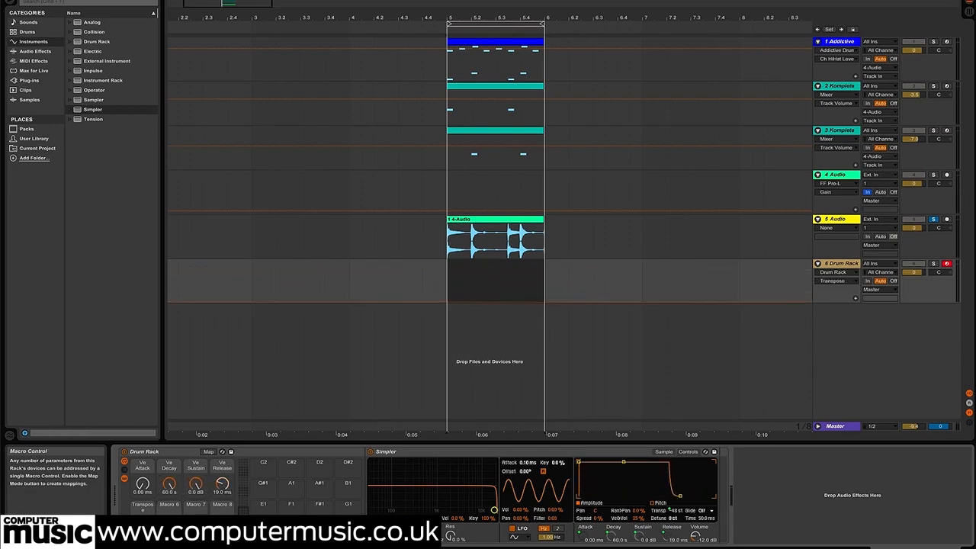
left_click_drag(143, 528, 143, 488)
left_click_drag(670, 510, 670, 508)
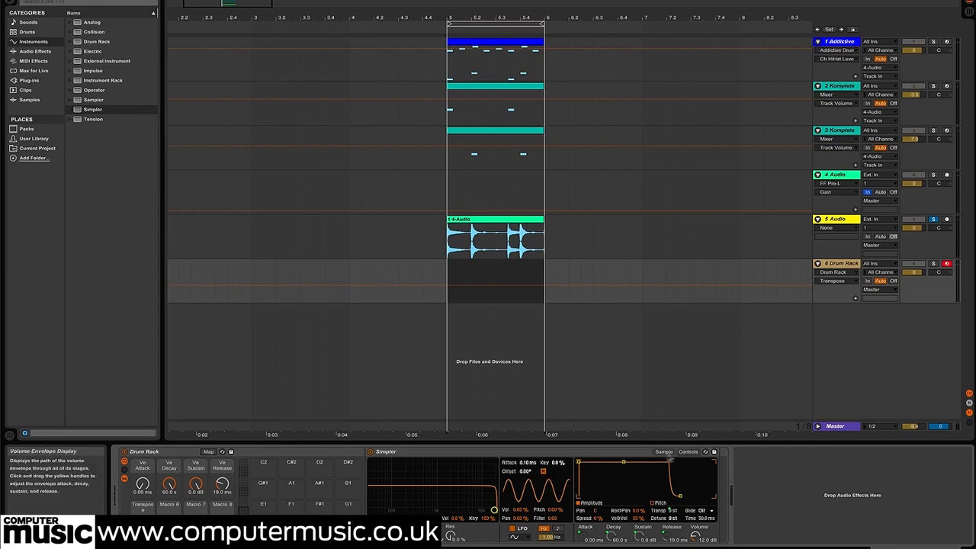
Return Simpler to its Sample view and map the filter frequency to Macro 7 and the filter resonance to Macro 8
left_click(663, 451)
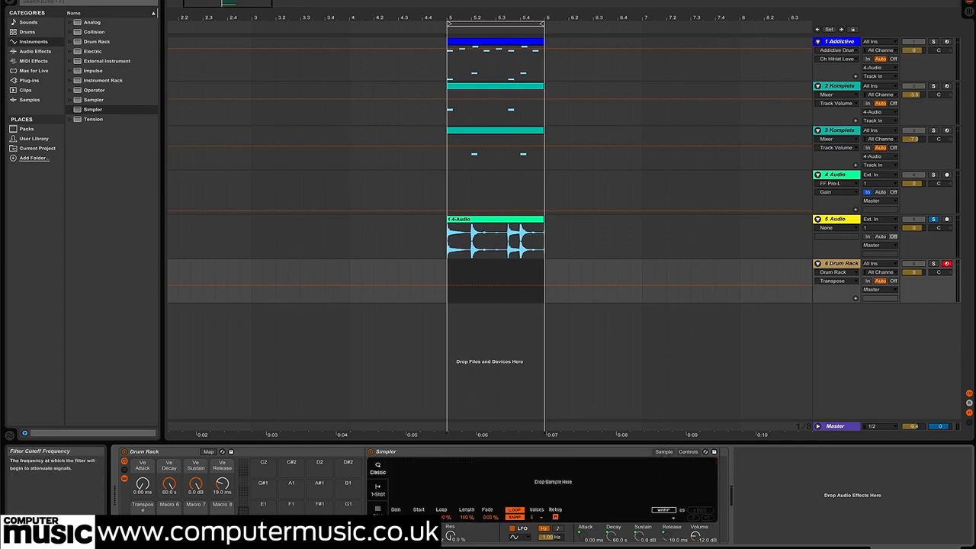
right_click(426, 534)
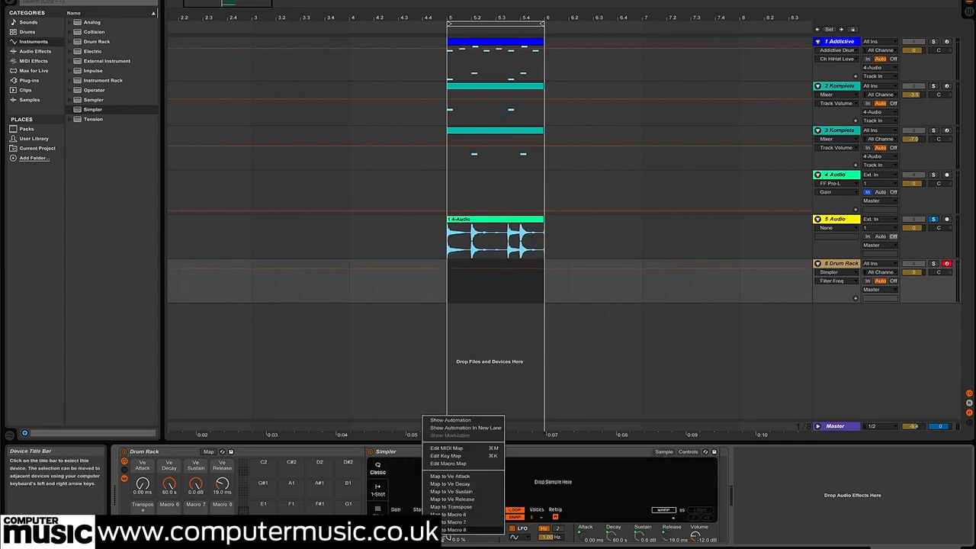
left_click(477, 522)
right_click(449, 536)
left_click(476, 528)
left_click(196, 527)
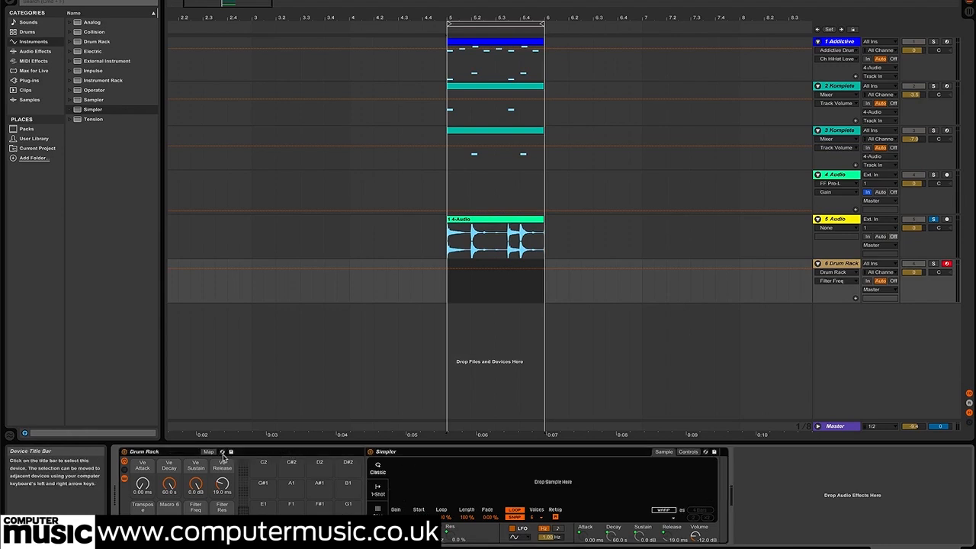
Save the Drum Rack as a preset named "slice preset" and move it into the User Library's Defaults > Slicing folder
left_click(231, 453)
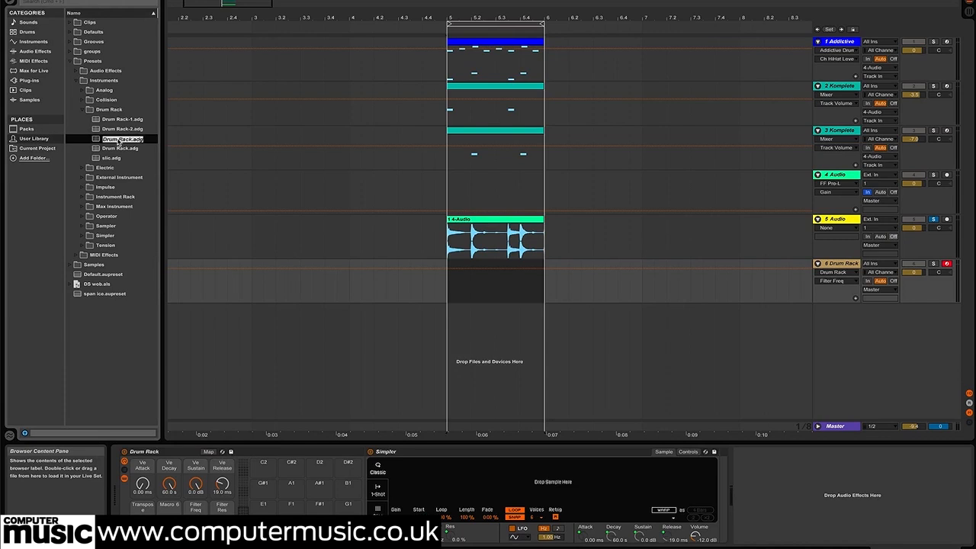
type("al")
key("Return")
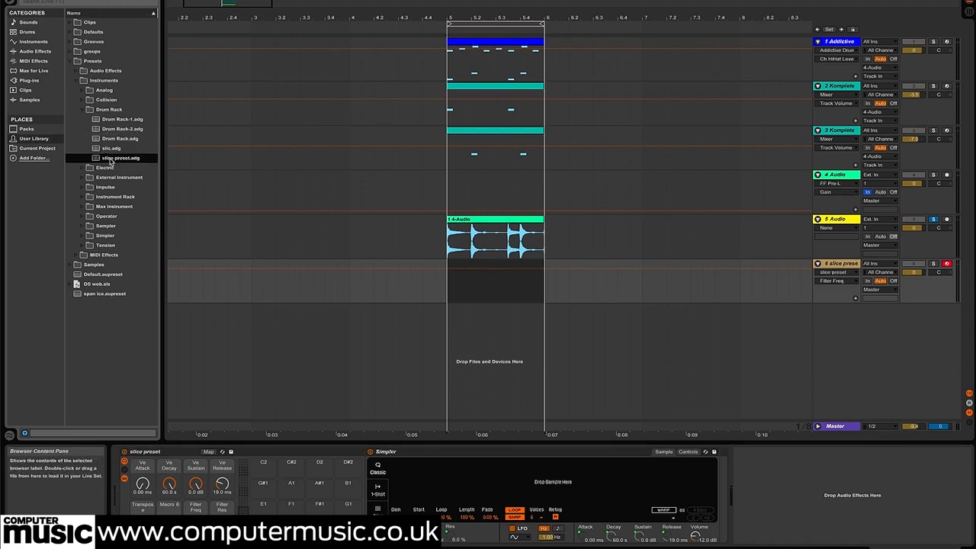
left_click_drag(110, 161, 100, 64)
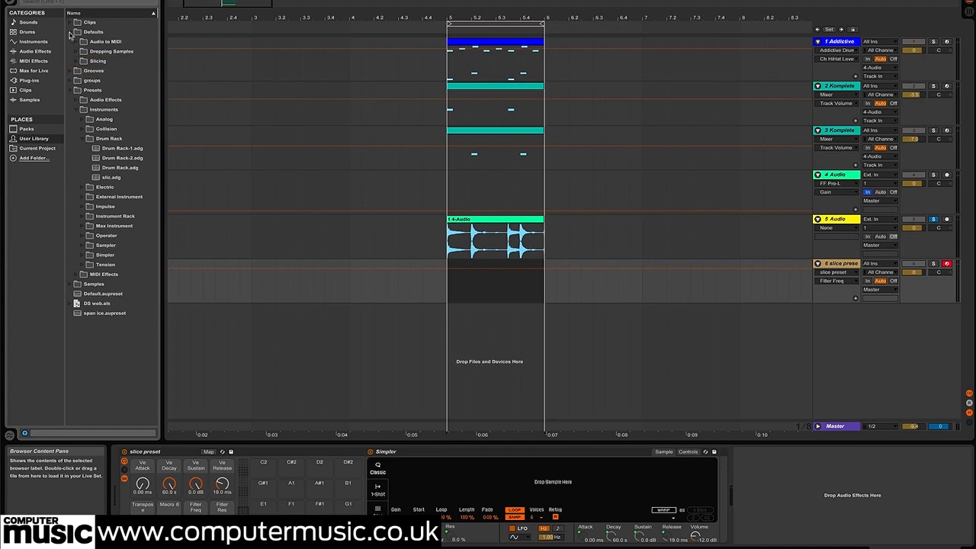
Delete the slice preset track below track 5
left_click(515, 248)
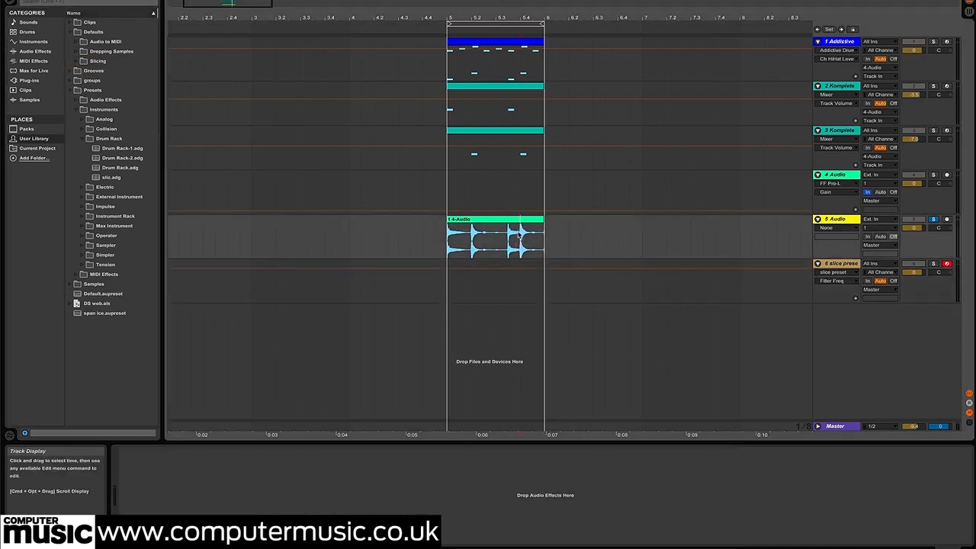
left_click(501, 220)
left_click(842, 264)
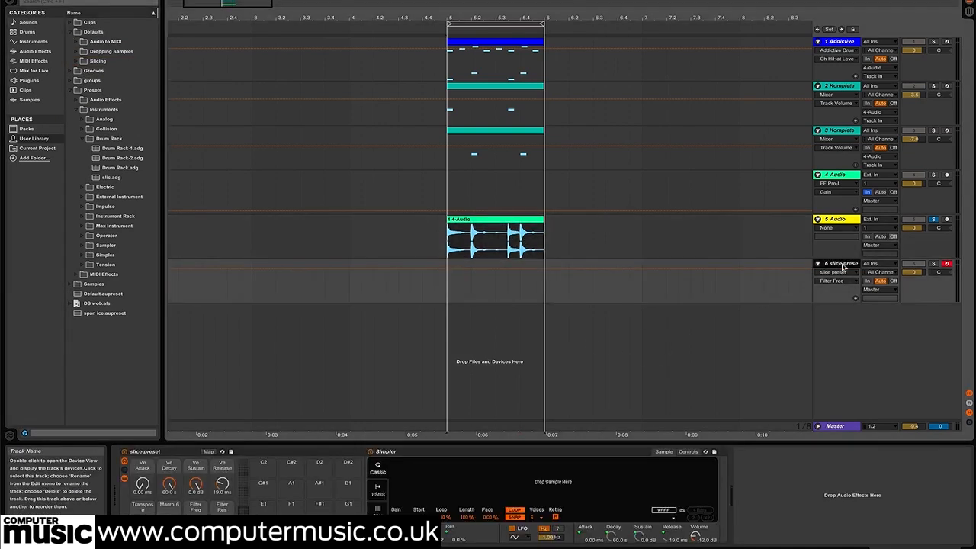
key("Delete")
Slice the recorded clip on track 5 to a new MIDI track by Transient, using "slice preset" as the slicing preset
right_click(497, 221)
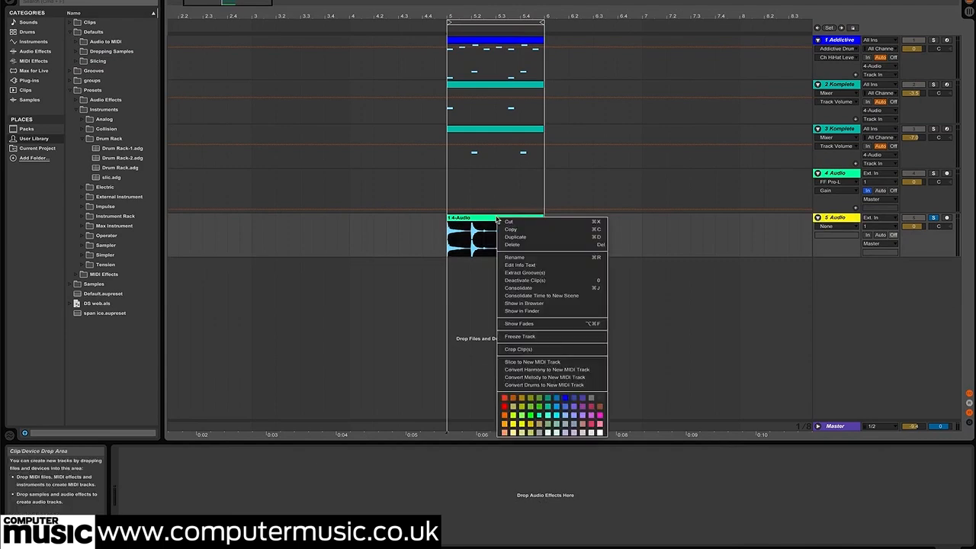
left_click(551, 361)
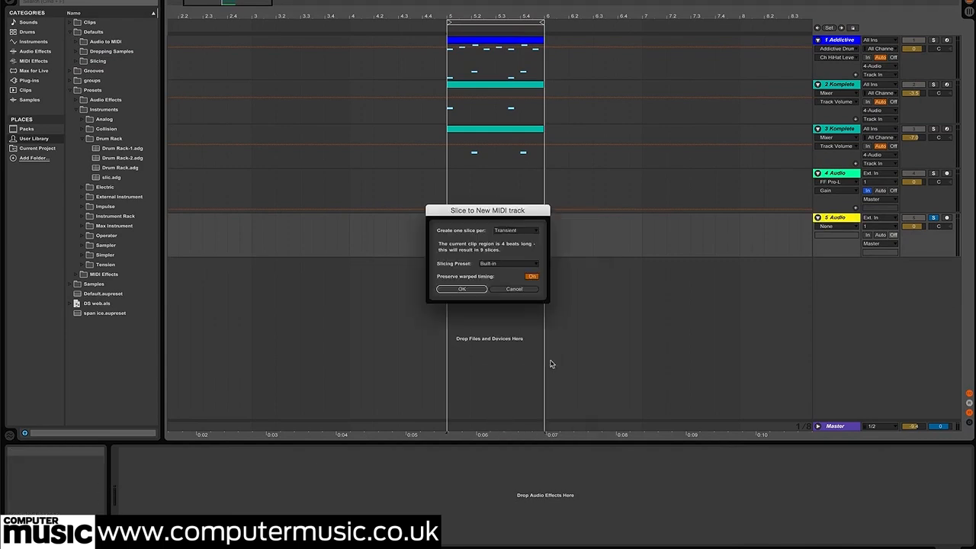
left_click(512, 266)
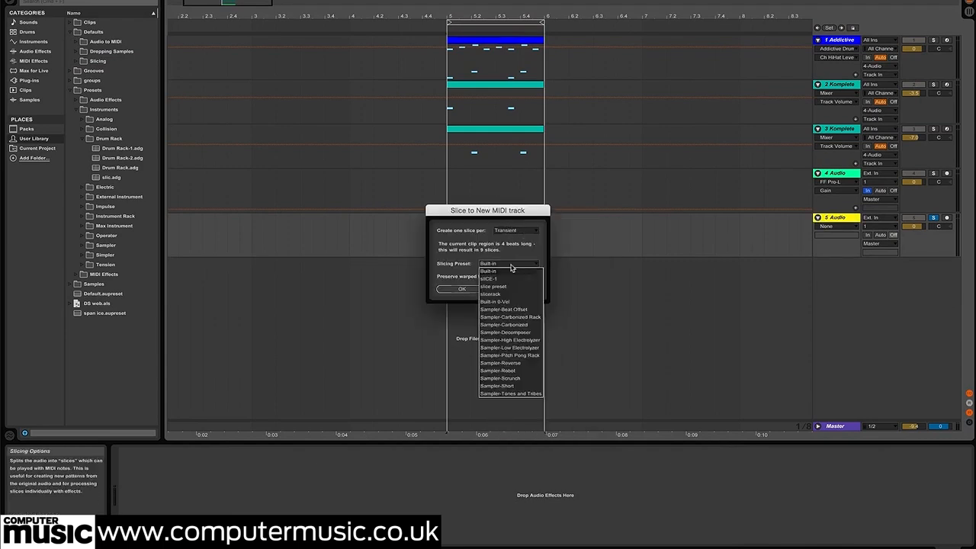
left_click(506, 288)
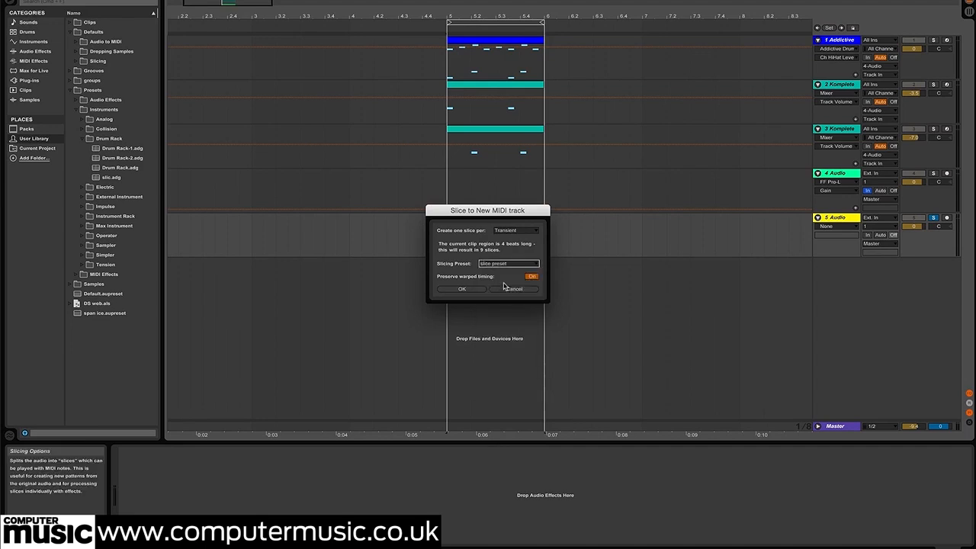
left_click(462, 289)
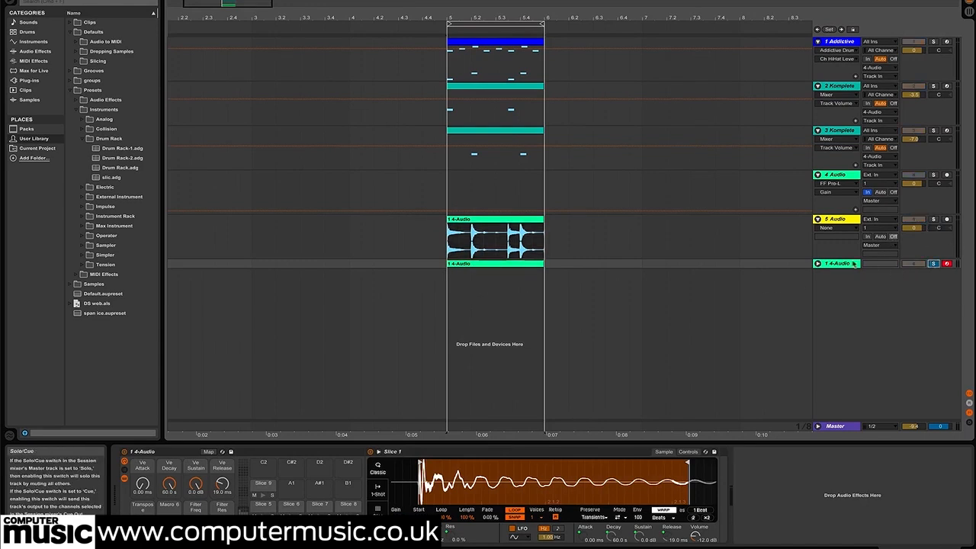
Unfold the new sliced MIDI track, view the slice notes in its clip and return to its devices
left_click(817, 263)
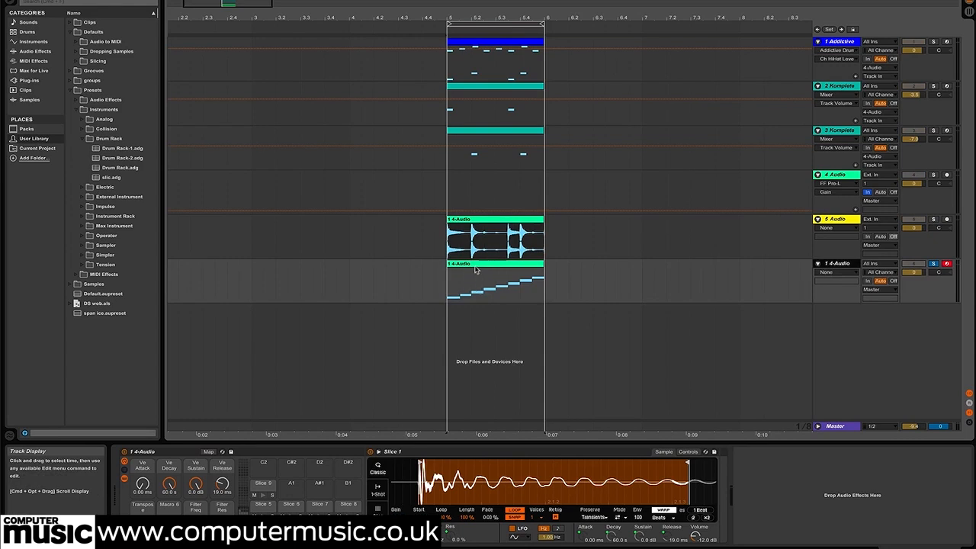
double_click(475, 270)
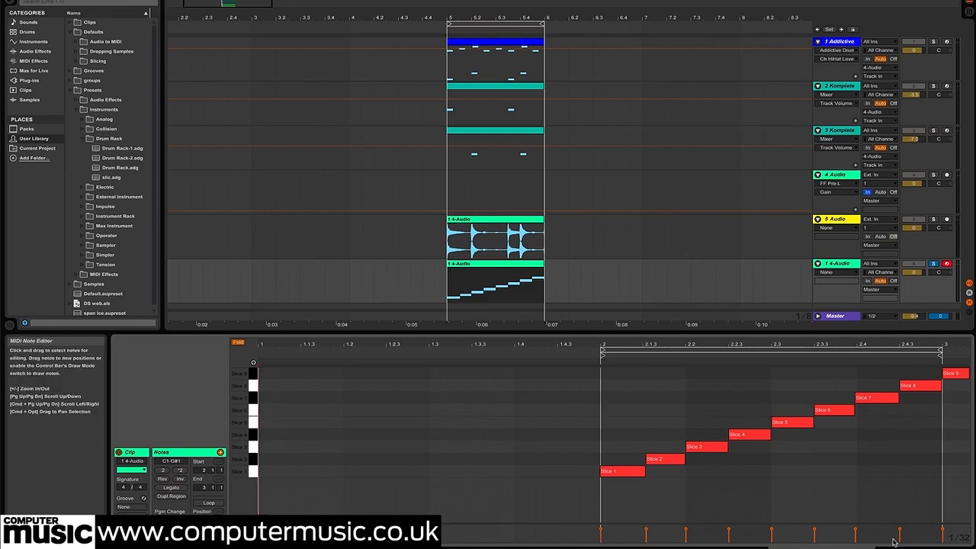
key("shift+Tab")
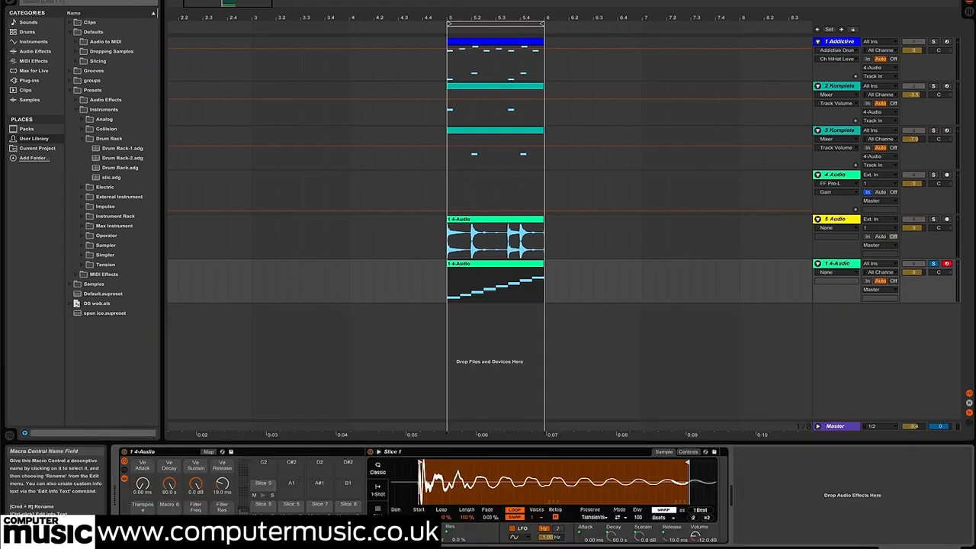
Step through the rack's first slice pads to view their Simplers, and start playback of the sliced loop
left_click(291, 524)
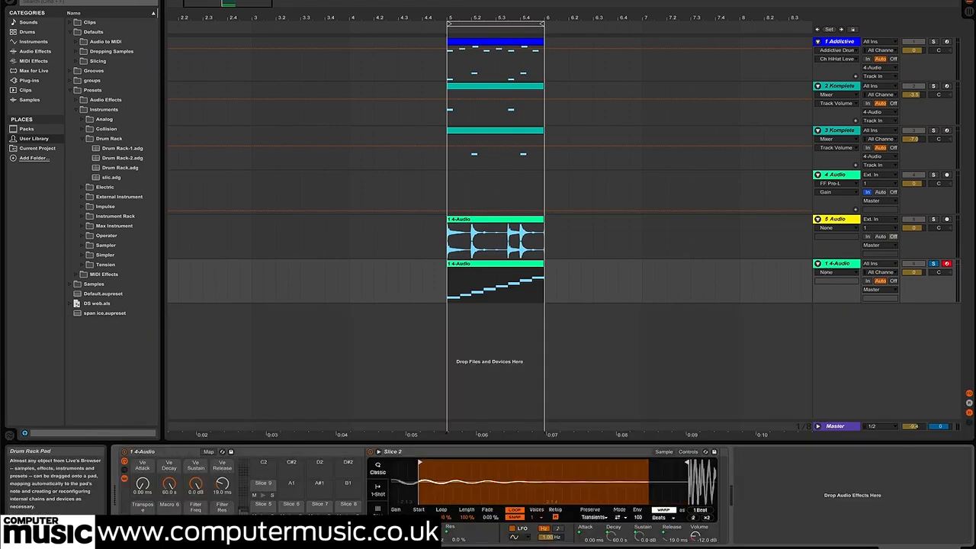
left_click(320, 524)
left_click(291, 524)
left_click(263, 525)
key("space")
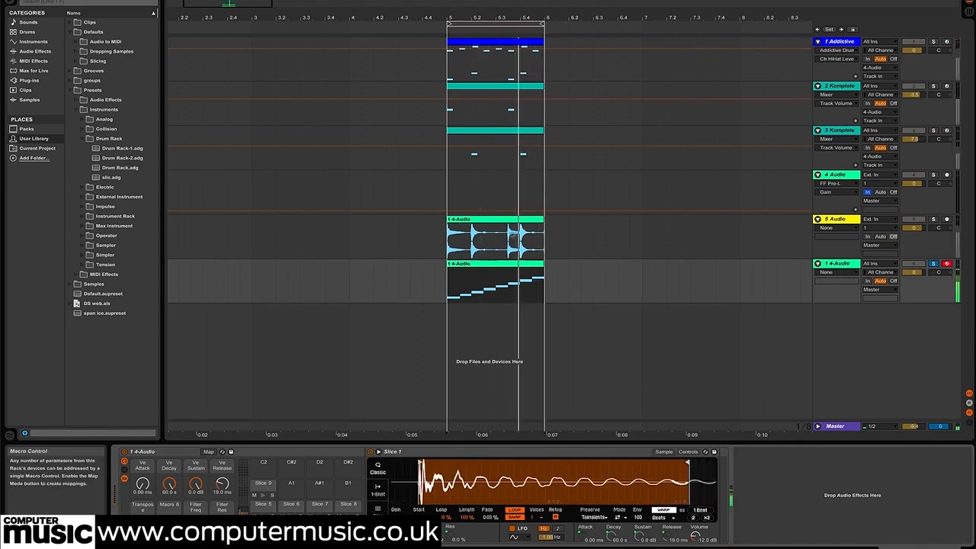
Open the sliced MIDI clip's notes and quantize the Slice 1 note
double_click(489, 270)
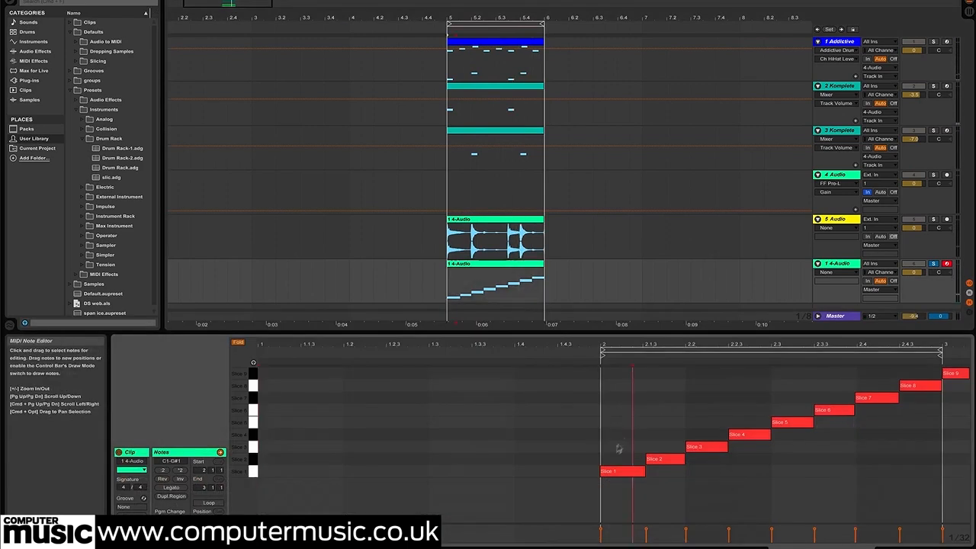
left_click_drag(593, 485, 838, 410)
left_click_drag(605, 399, 645, 523)
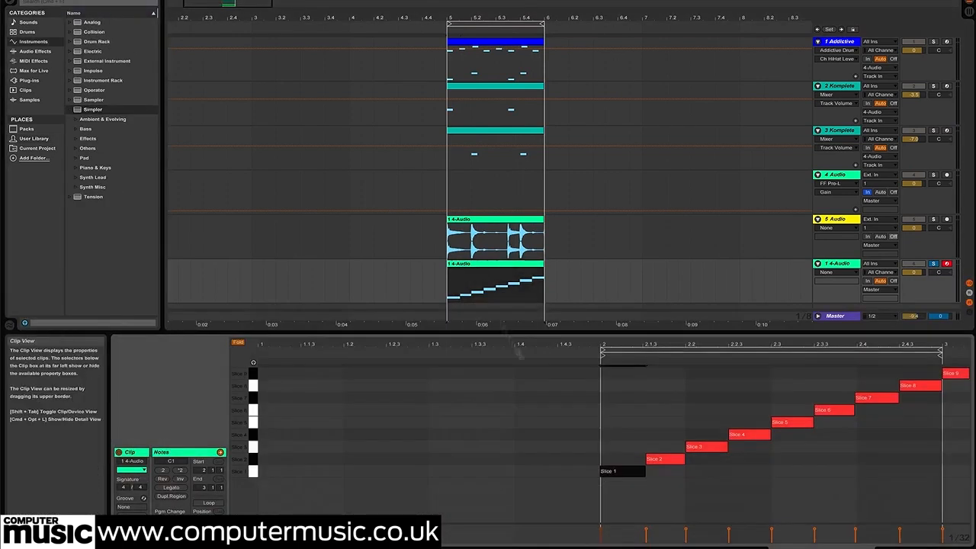
right_click(623, 470)
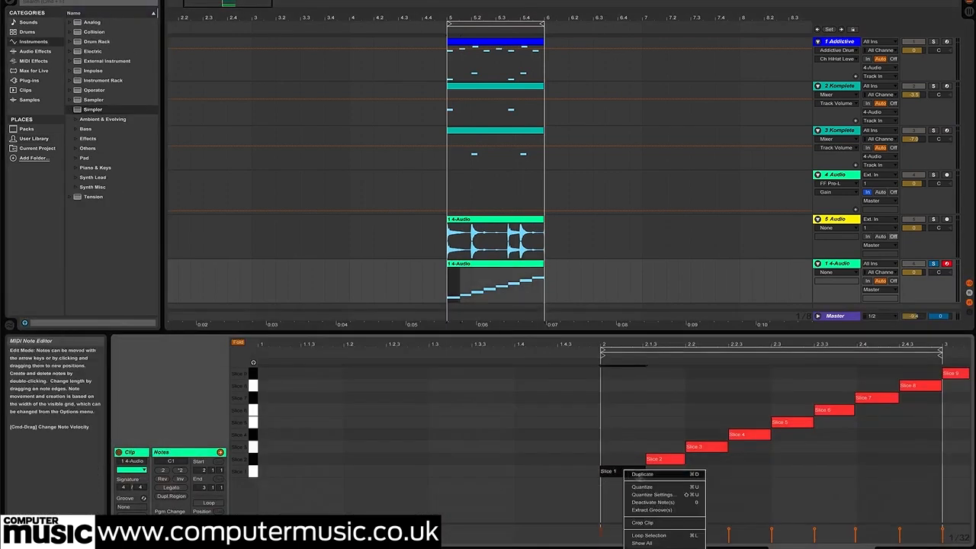
left_click(661, 487)
left_click(612, 445)
During loop playback, lower the sliced rack's Ve Decay macro to 139 ms and its Ve Sustain macro to -21 dB
key("space")
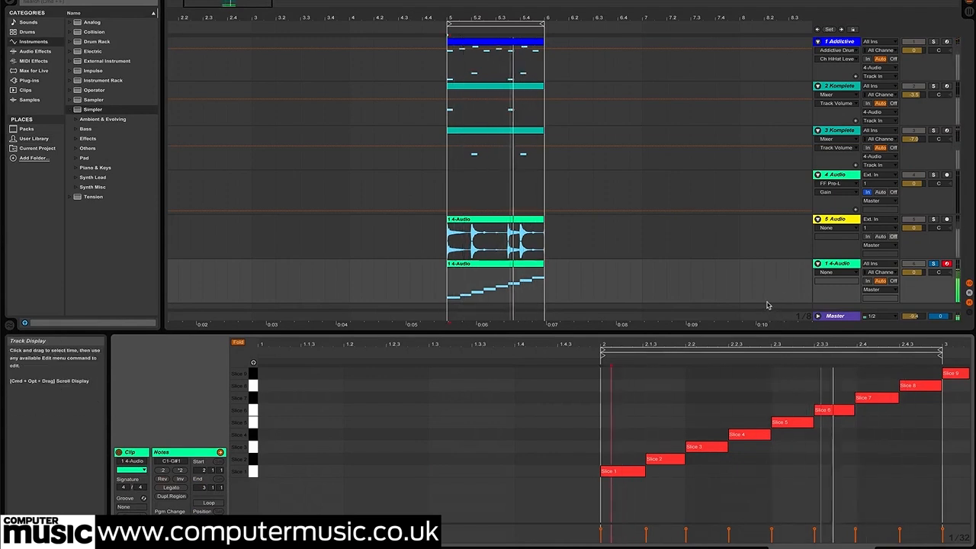
double_click(833, 265)
mouse_move(178, 482)
left_mouse_down()
mouse_move(177, 493)
mouse_move(203, 483)
mouse_move(170, 490)
left_mouse_up()
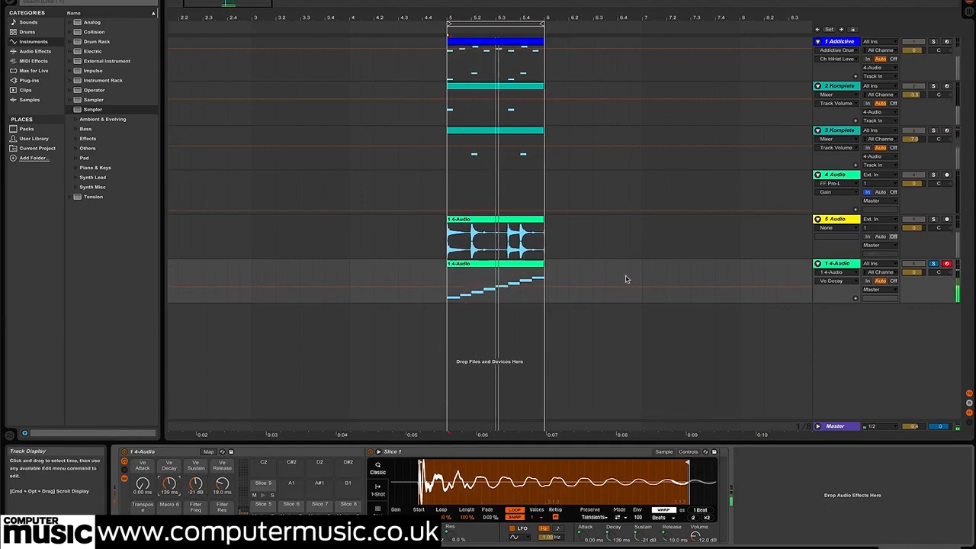
Compare the original loop with the sliced version by soloing track 5 and re-soloing the sliced MIDI track
left_click(930, 227)
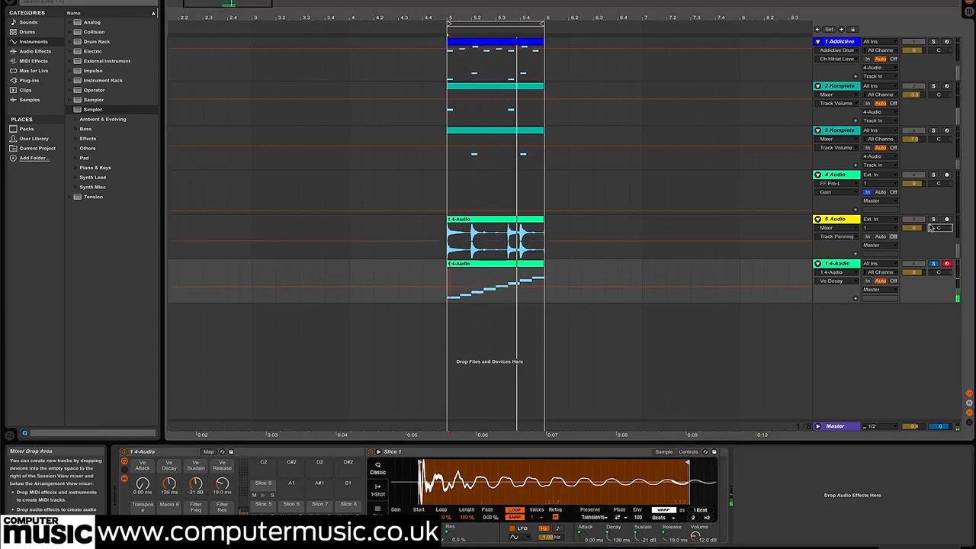
left_click(933, 264)
left_click(847, 265)
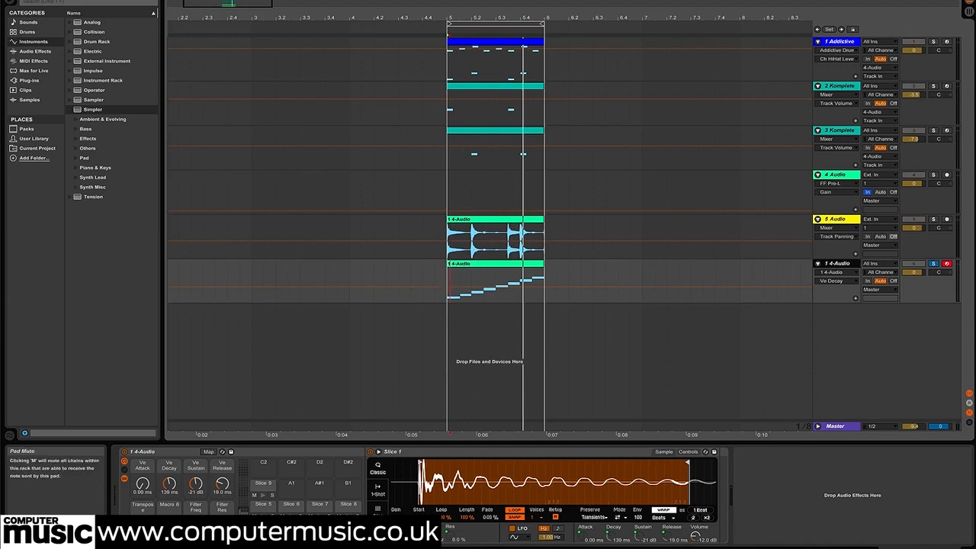
Check the individual slices on the rack's second and third pads, finishing on Slice 2
left_click(292, 525)
left_click(320, 524)
left_click(292, 524)
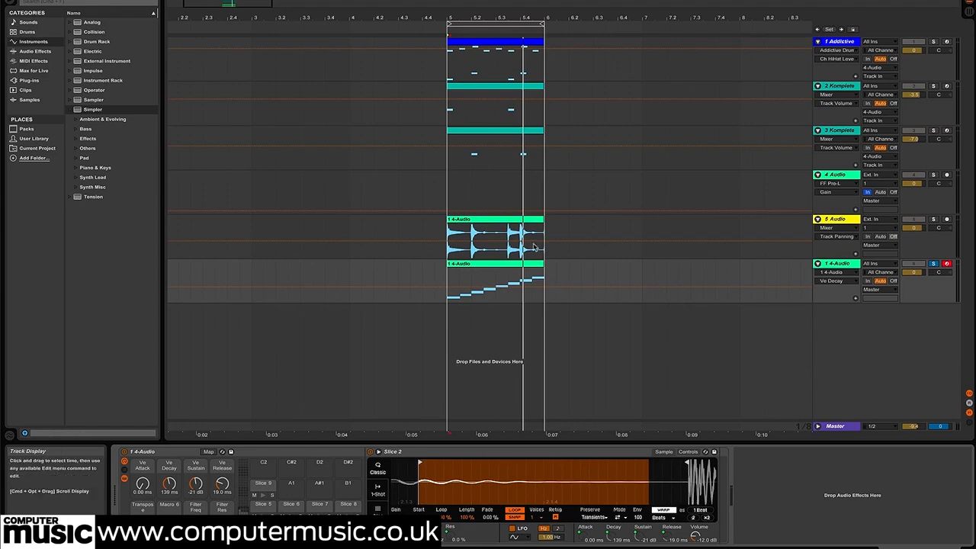
Delete the sliced MIDI track
left_click(839, 265)
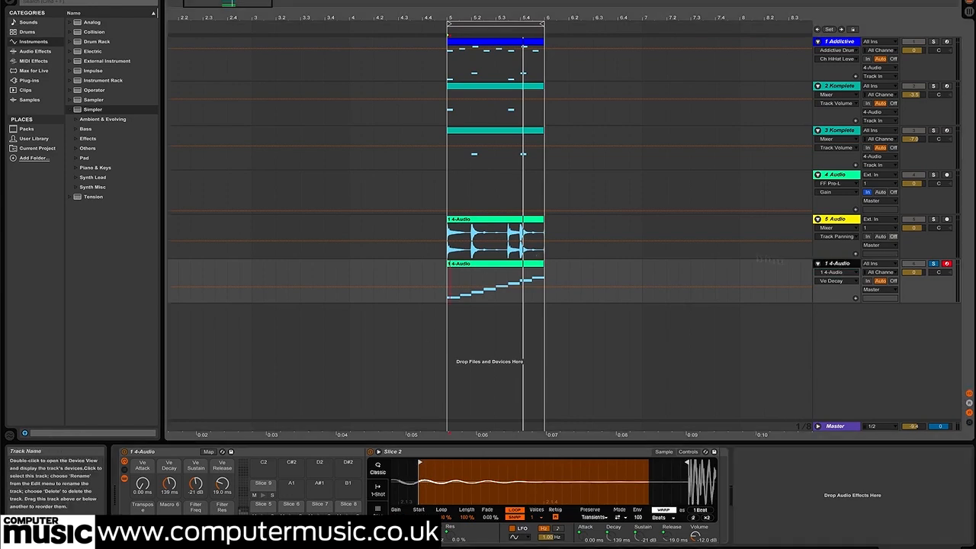
key("Delete")
left_click(876, 217)
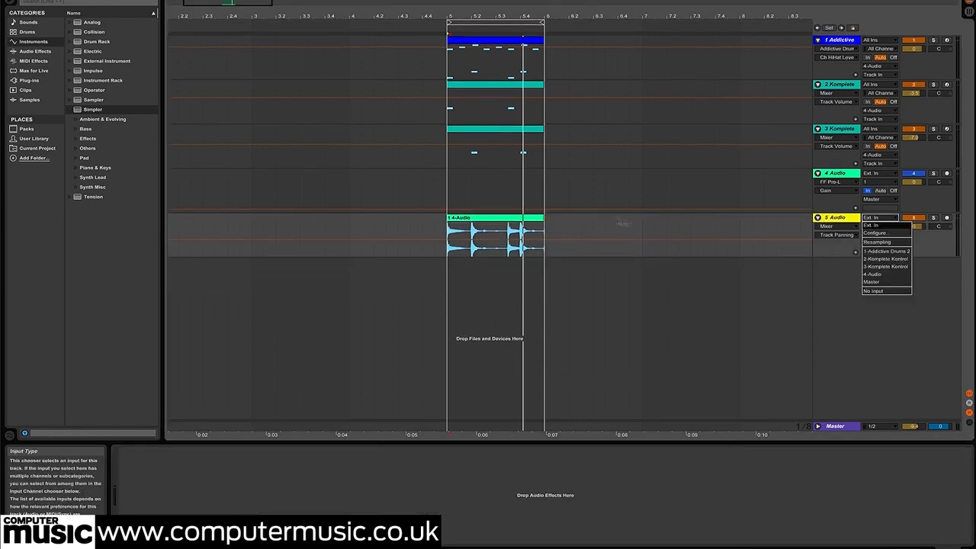
Slice the track 5 audio clip to a new MIDI track, one slice per transient, using the slicerack slicing preset
right_click(490, 220)
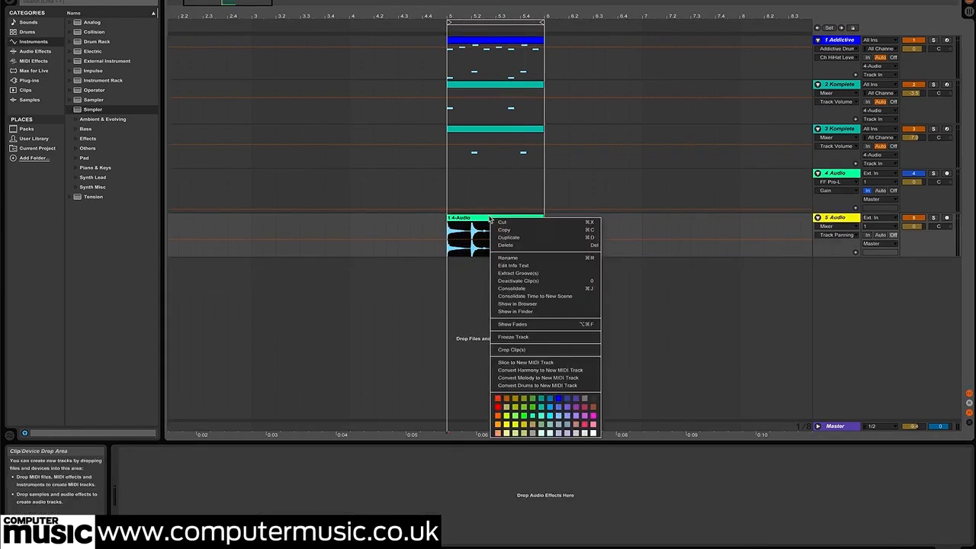
left_click(526, 362)
left_click(509, 263)
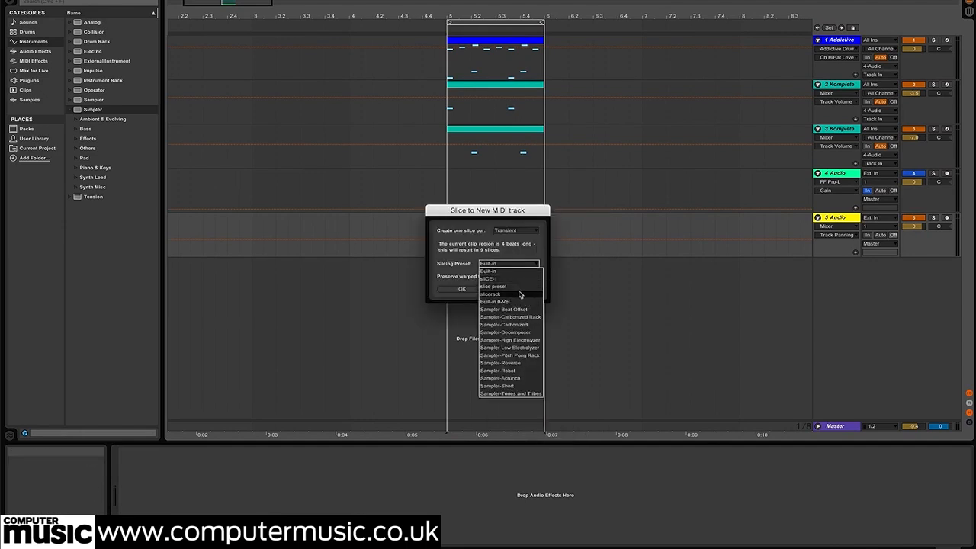
left_click(518, 294)
left_click(461, 289)
Start playback, solo the new sliced MIDI track and unfold it
key("space")
left_click(933, 264)
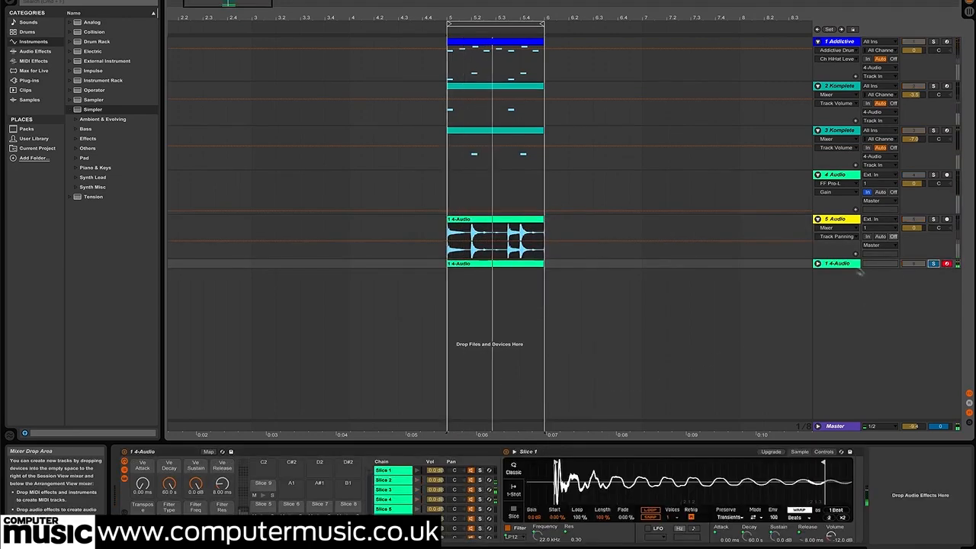
left_click(817, 264)
Open the new sliced clip's notes, quantize the Slice 1 note and restart loop playback
key("space")
double_click(479, 264)
left_click(626, 473)
right_click(625, 473)
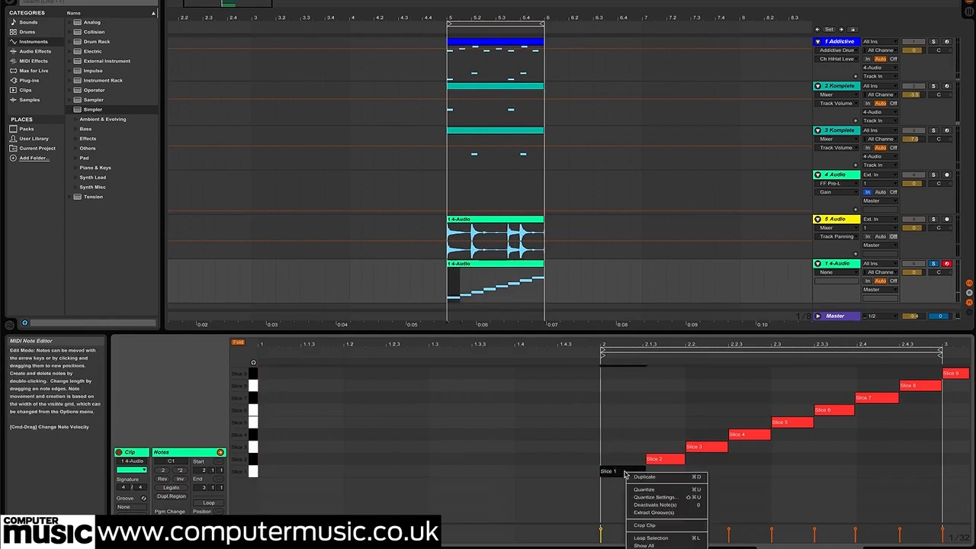
left_click(660, 491)
key("space")
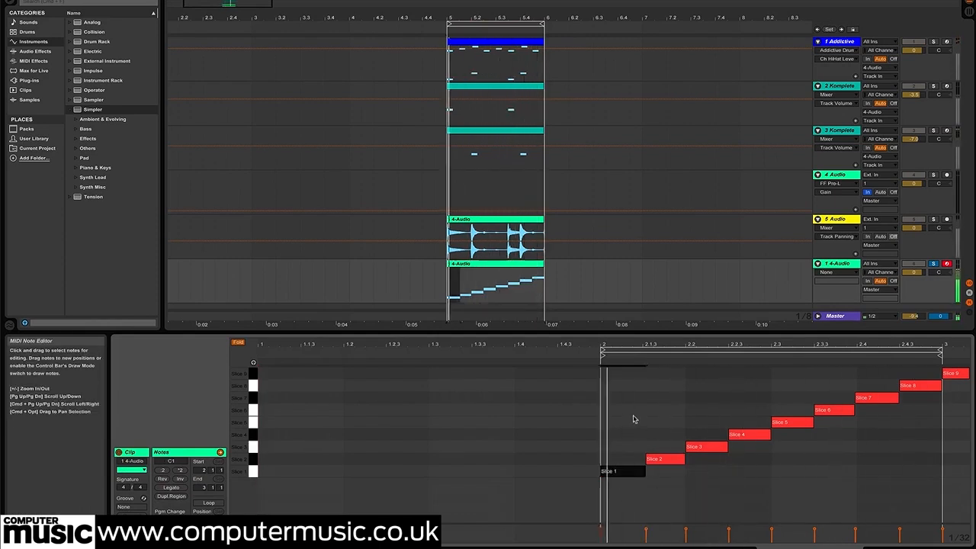
Show the sliced track's devices and compare the original loop on track 5 with the sliced version by switching solos
double_click(832, 265)
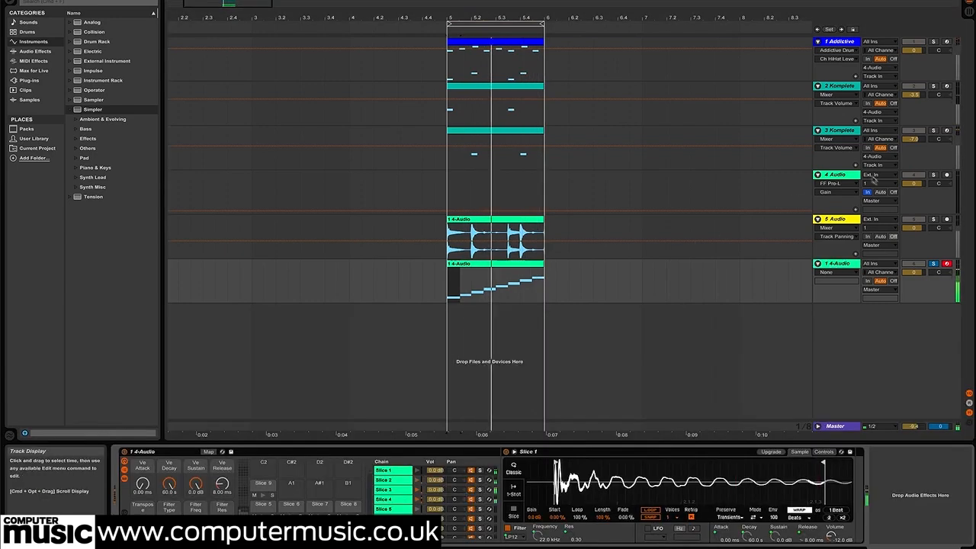
left_click(933, 219)
left_click(933, 264)
Try the transpose and filter frequency macros, then set Ve Decay to 181 ms, Ve Sustain to -22 dB and Ve Release to 22.6 ms
left_click(840, 264)
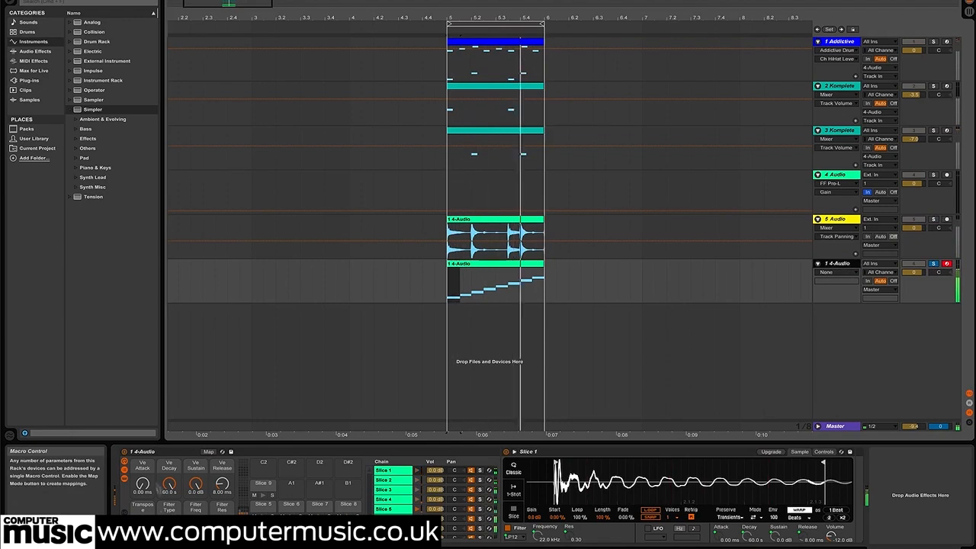
left_click_drag(169, 484, 222, 483)
left_click(142, 526)
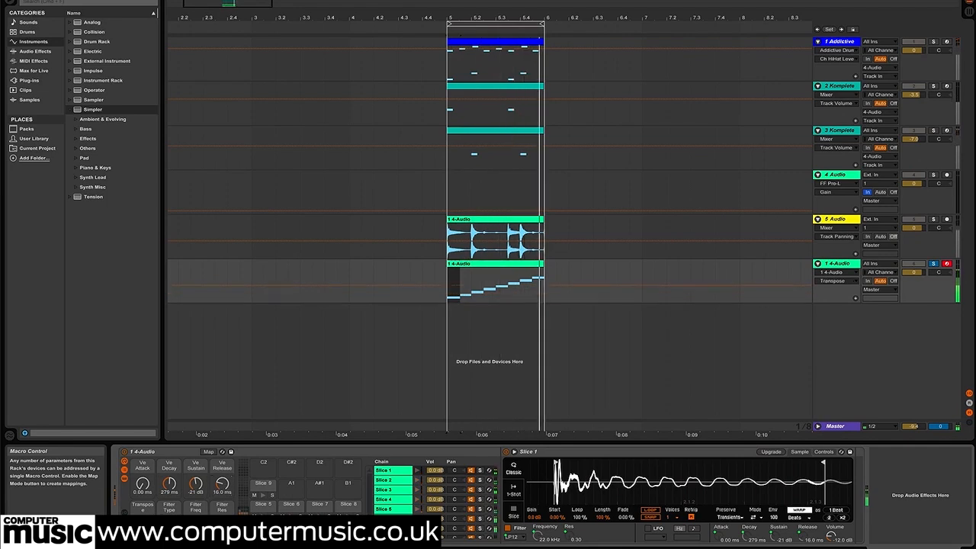
left_click_drag(169, 484, 196, 479)
left_click_drag(196, 526, 196, 547)
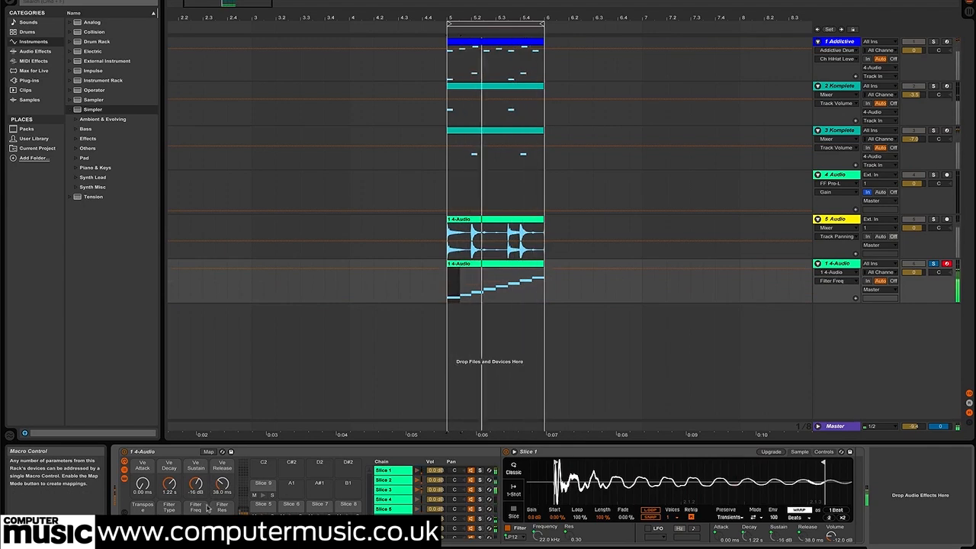
left_click_drag(197, 485, 169, 501)
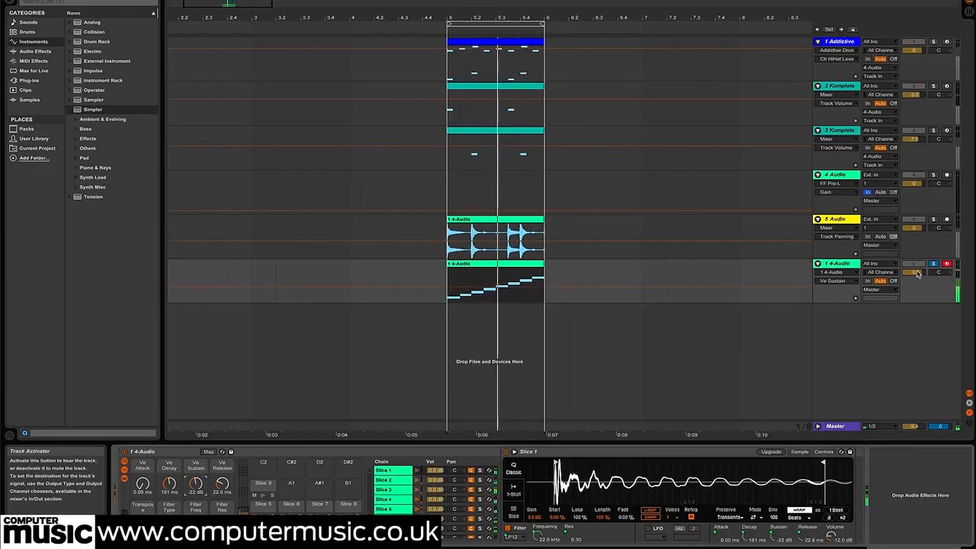
Raise the sliced track's volume to 1.8 dB and increase its Ve Decay macro during playback
left_click_drag(914, 273, 915, 266)
left_click_drag(169, 484, 169, 471)
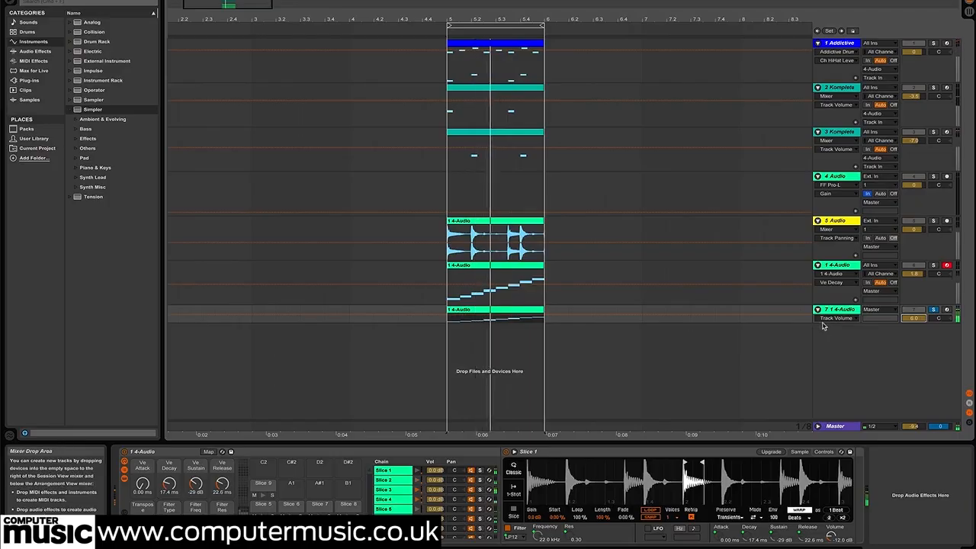
Enlarge the duplicated sliced track and solo the original sliced track alongside it
left_click_drag(821, 322, 818, 339)
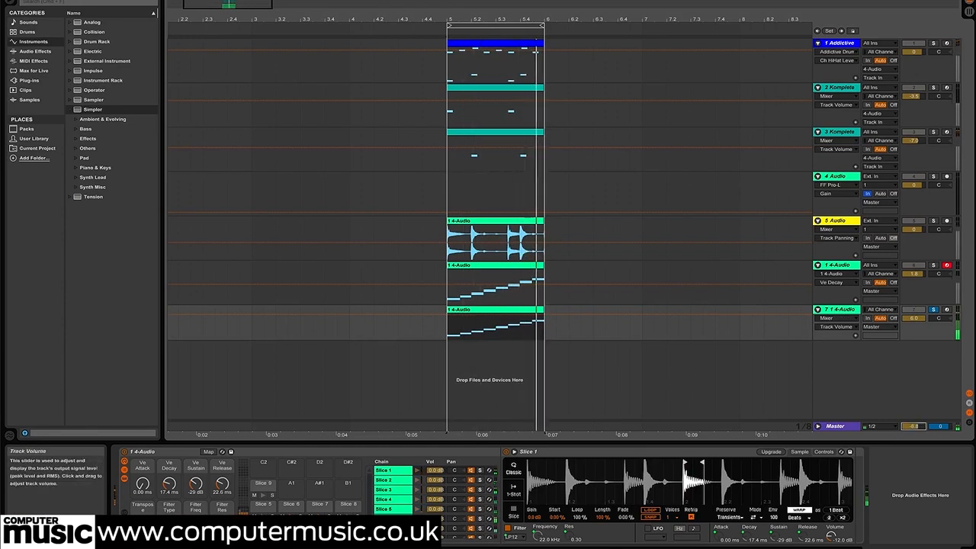
left_click(934, 266)
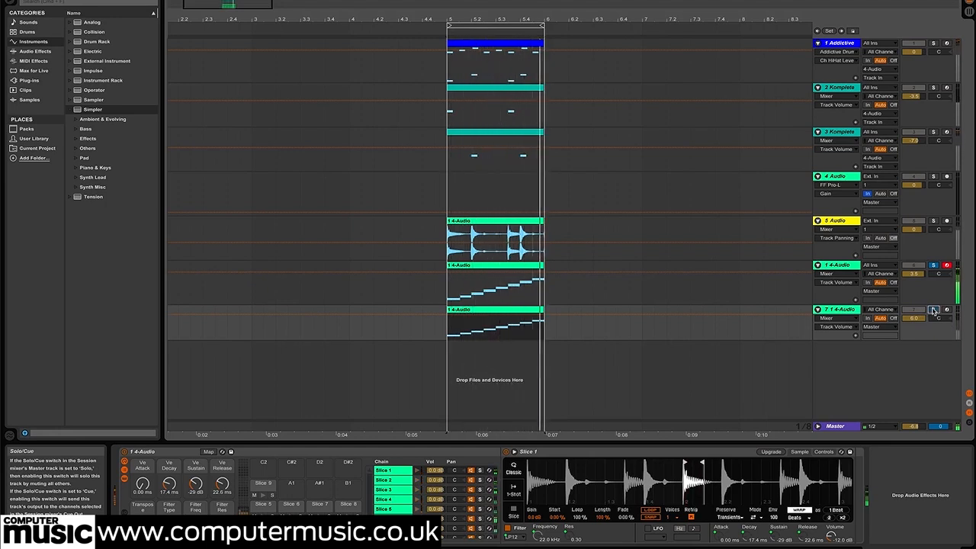
Delete the Slice 2, 4, 5, 8 and 9 notes from the duplicated track's MIDI clip, keeping slices 1, 3, 6 and 7
double_click(502, 310)
left_click(618, 424)
left_click(665, 459)
key("Delete")
left_click_drag(752, 401, 796, 482)
key("Delete")
left_click_drag(900, 360, 968, 411)
key("Delete")
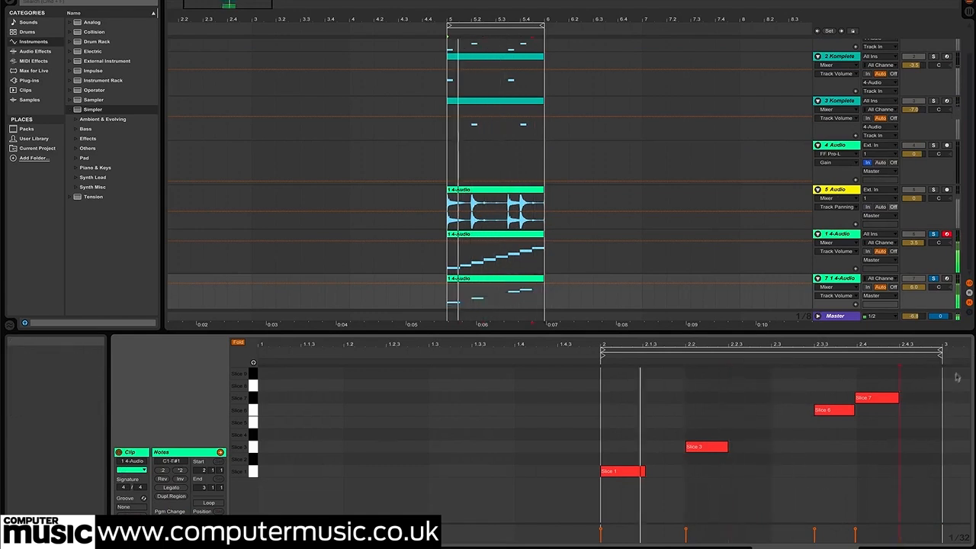
Check both sliced tracks and show the devices of the duplicated one
left_click(839, 278)
left_click(840, 234)
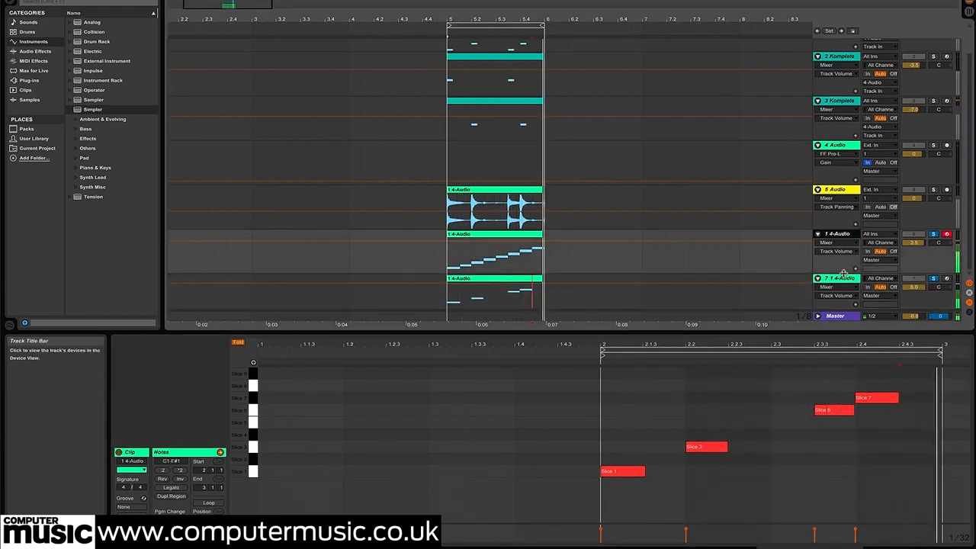
left_click(842, 279)
double_click(841, 279)
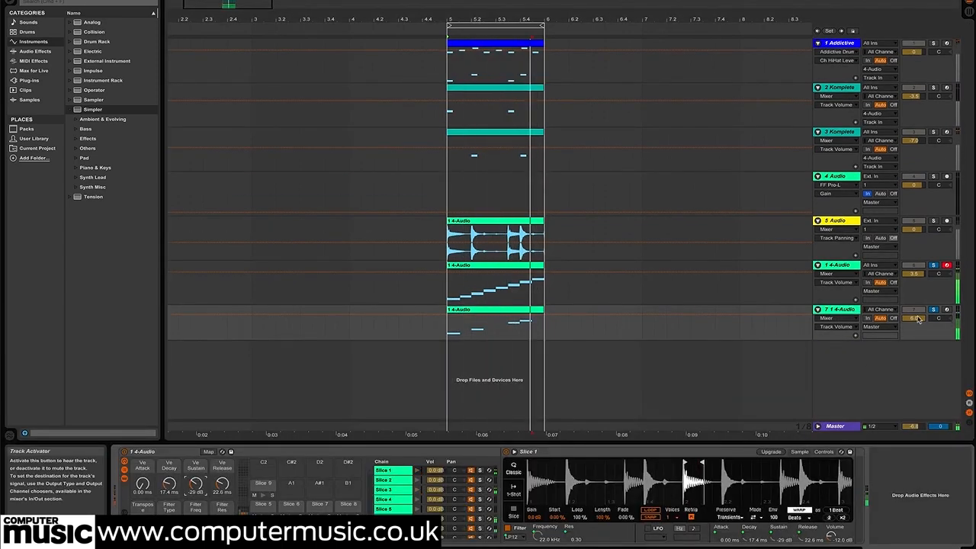
Audition different volume levels for the full sliced track against the duplicate, finishing at -1.8 dB
left_click_drag(919, 275, 919, 347)
left_click_drag(918, 274, 917, 336)
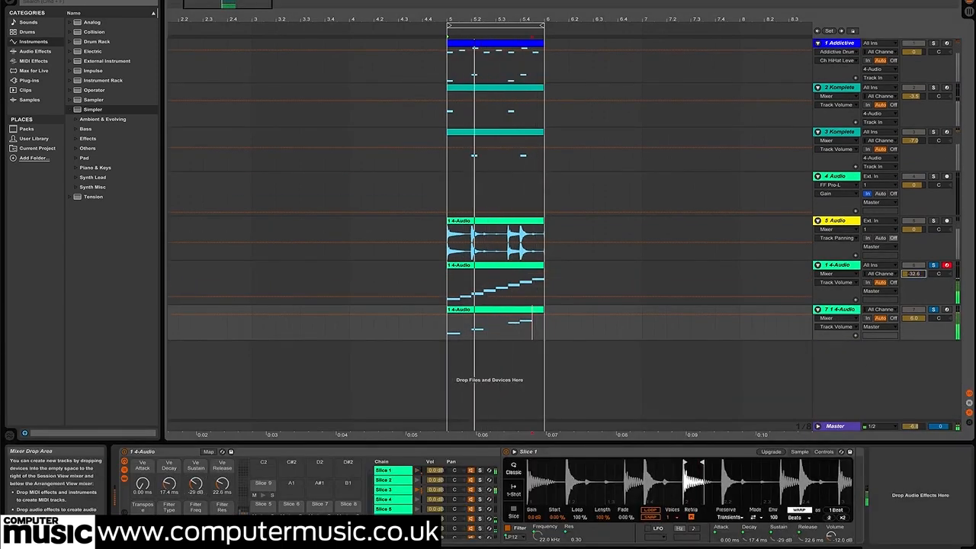
left_click_drag(918, 275, 917, 236)
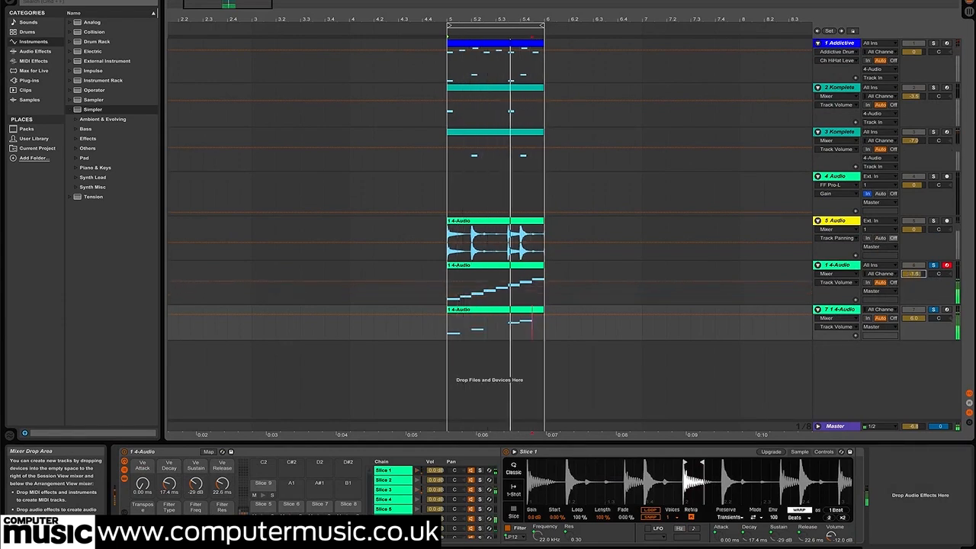